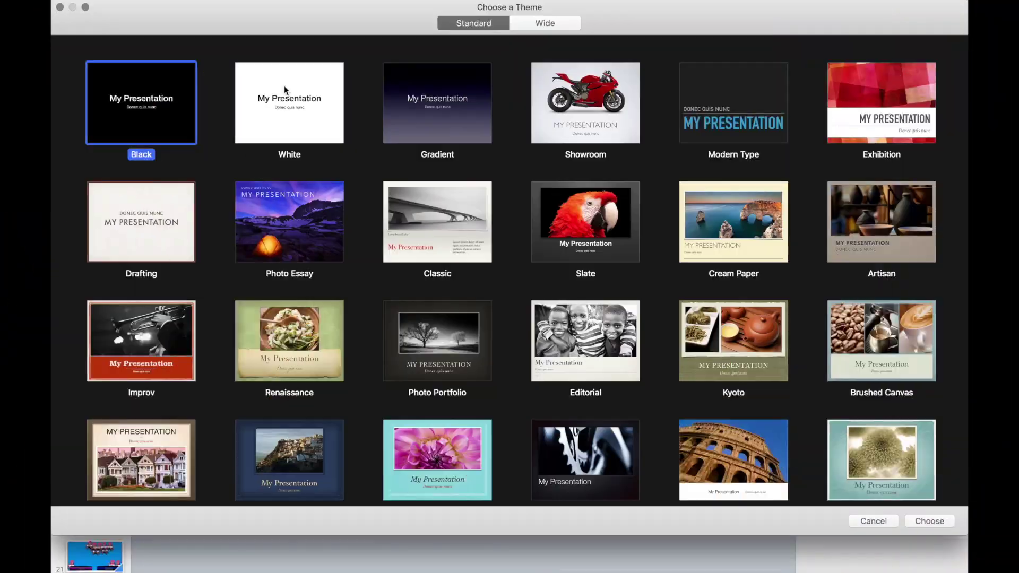
Step: Create a White-theme presentation and set a custom slide size of 1280 x 720
left_click(313, 77)
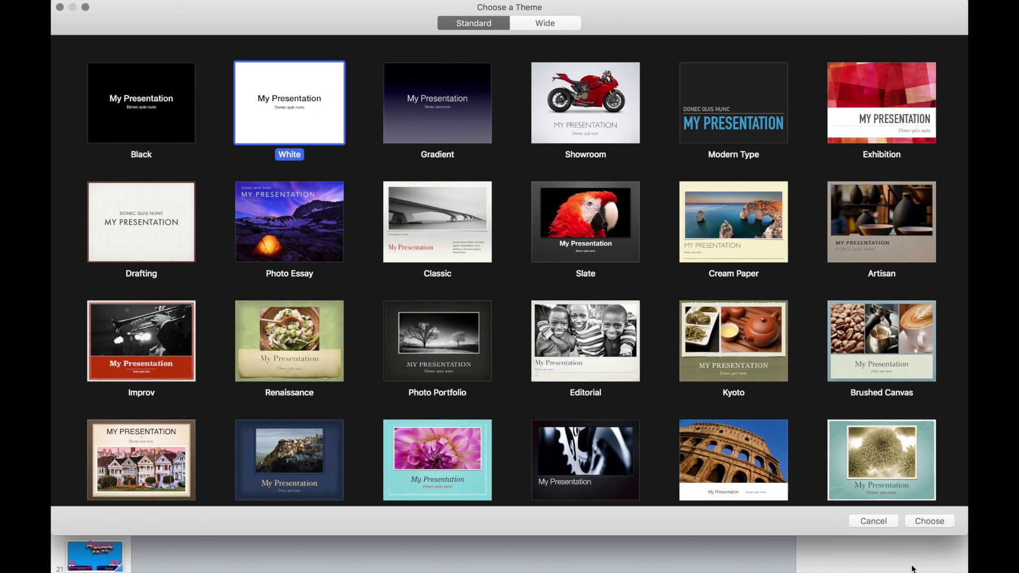
left_click(927, 522)
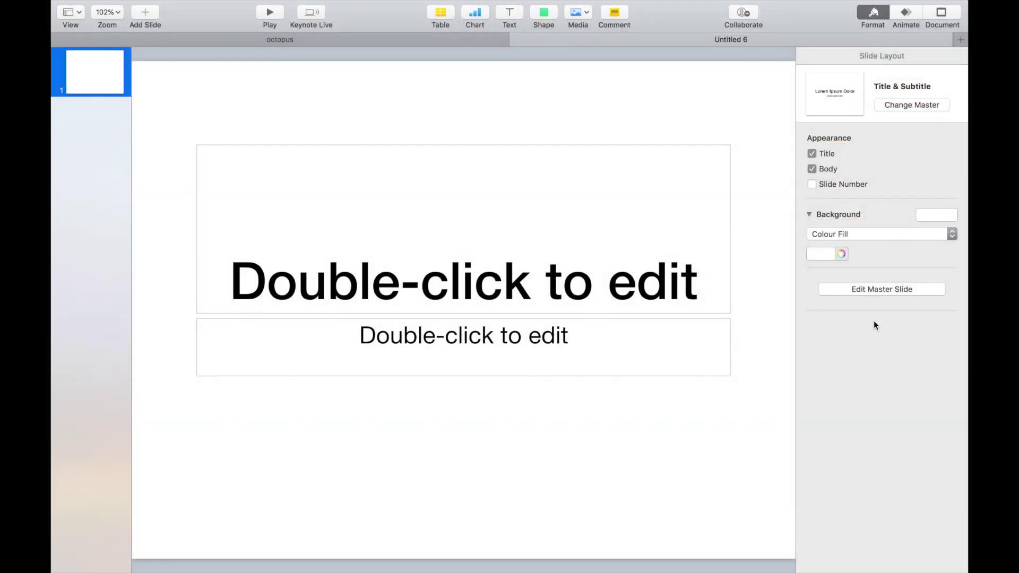
left_click(910, 289)
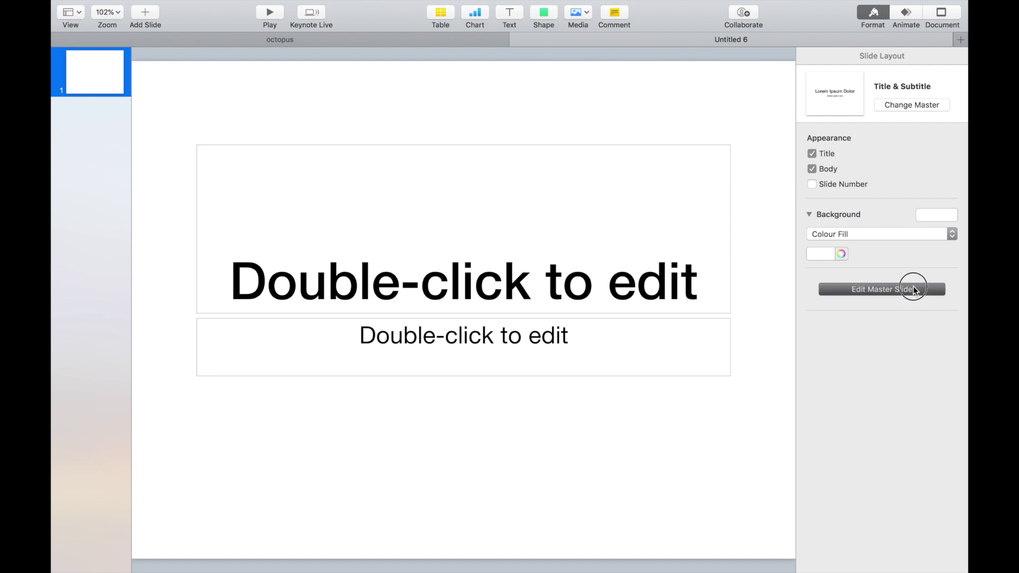
left_click(944, 13)
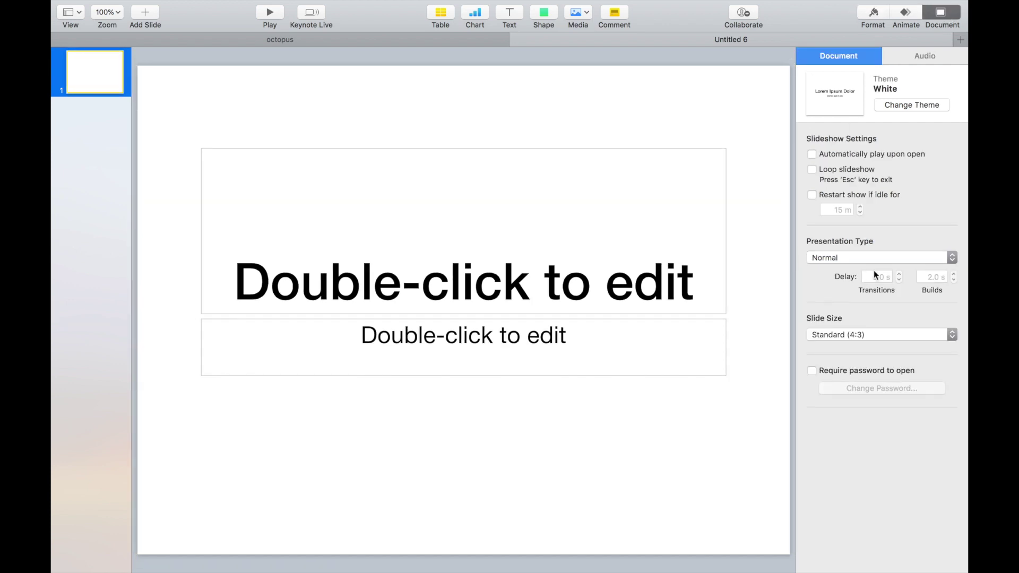
left_click(837, 345)
left_click(837, 367)
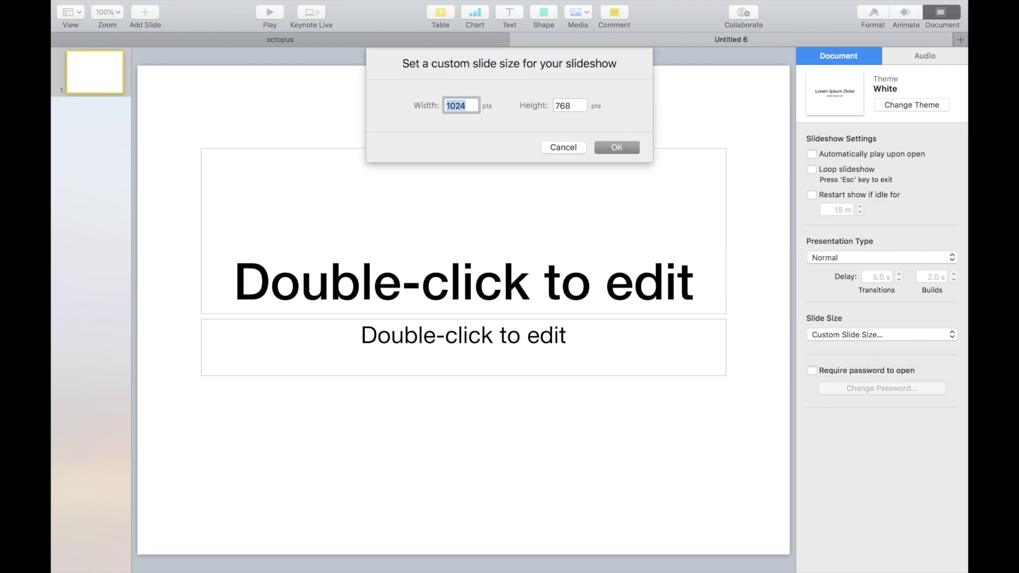
type("128")
key("Tab")
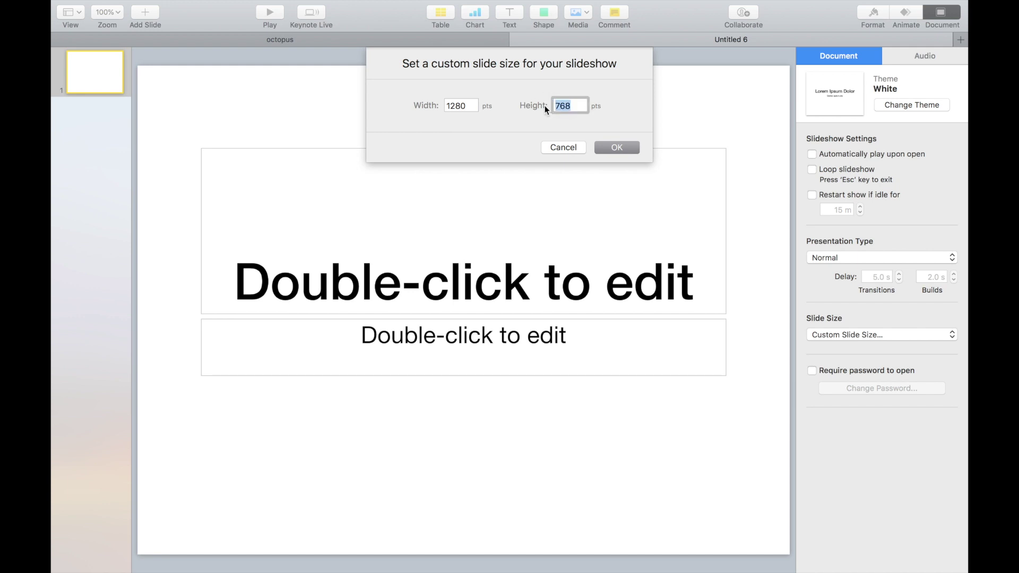
type("720")
left_click(627, 144)
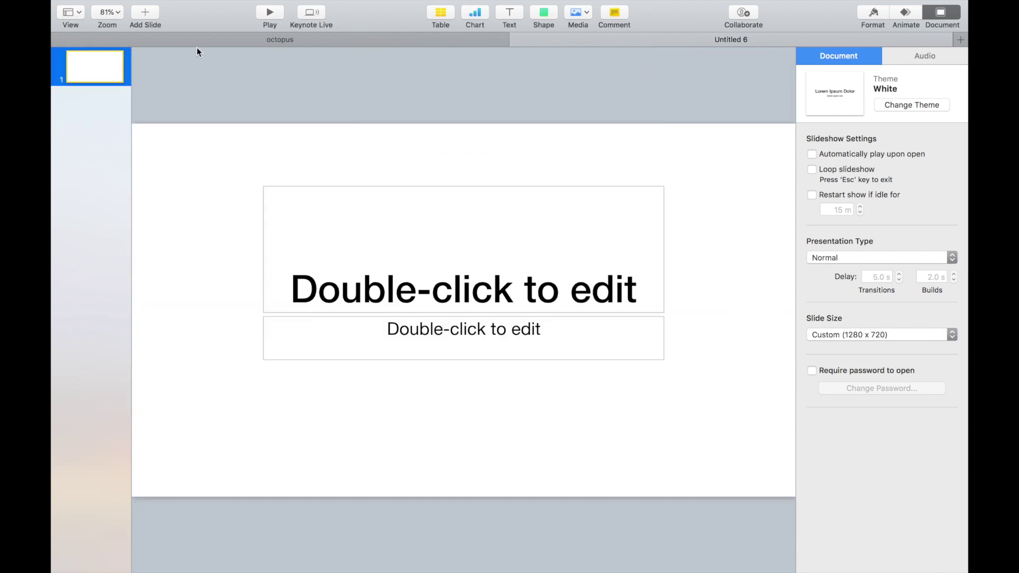
Step: Zoom the view to 75% and delete the title and subtitle placeholders
left_click(111, 13)
left_click(112, 52)
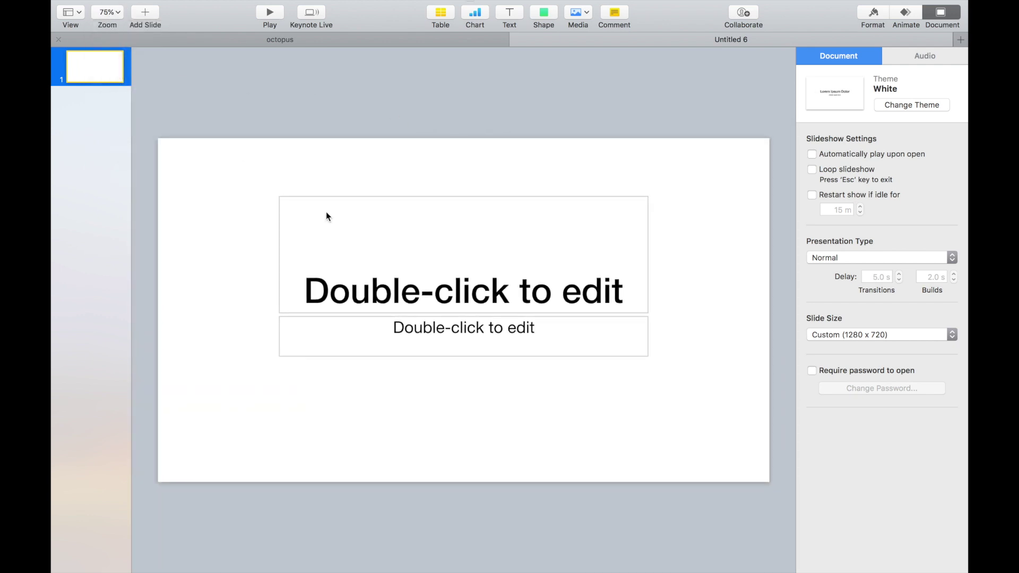
left_click(464, 287)
key("Delete")
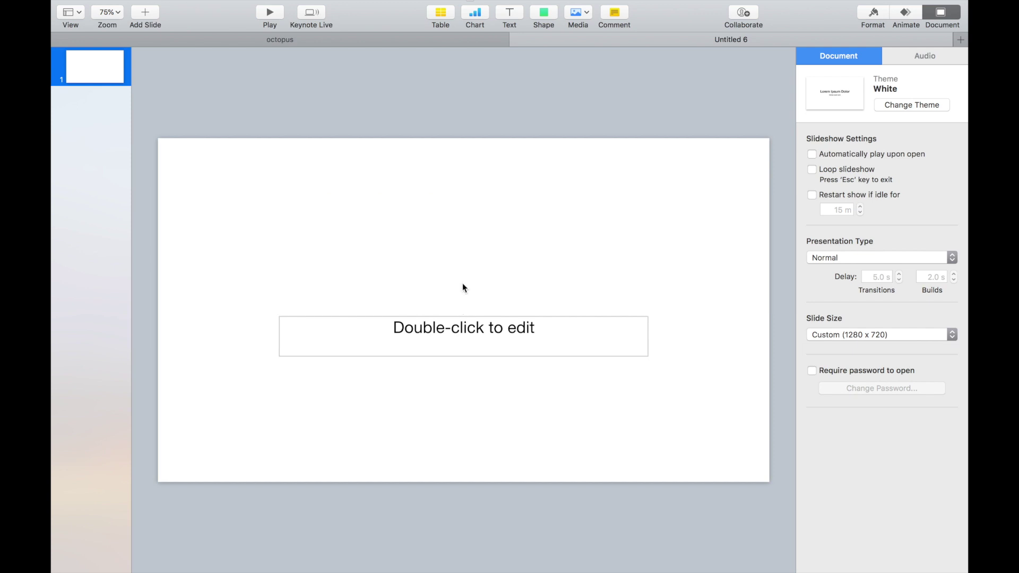
left_click(480, 323)
key("Delete")
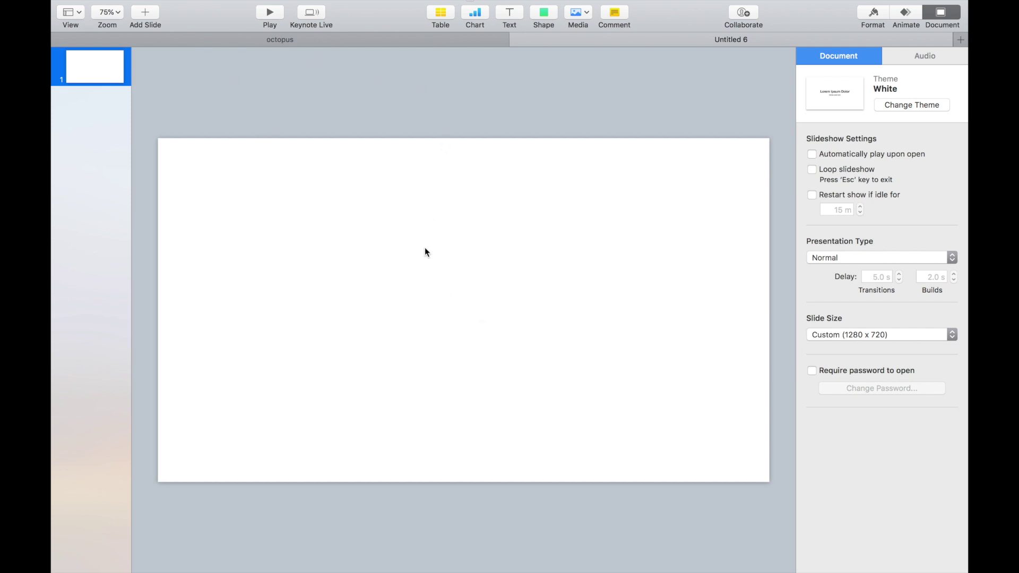
mouse_move(105, 3)
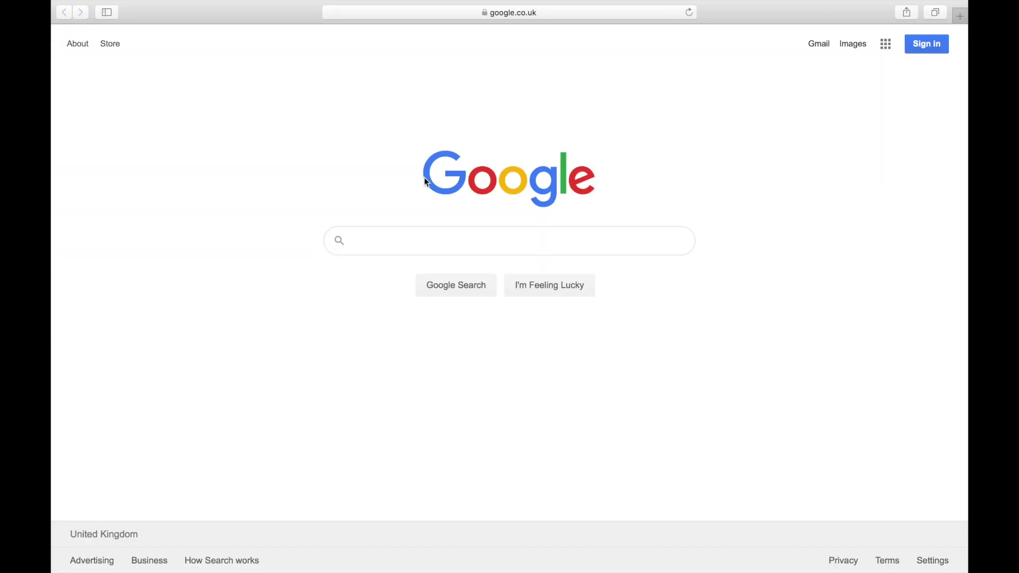
Step: Search Google for 'clipart wall image' and browse the results
left_click(402, 244)
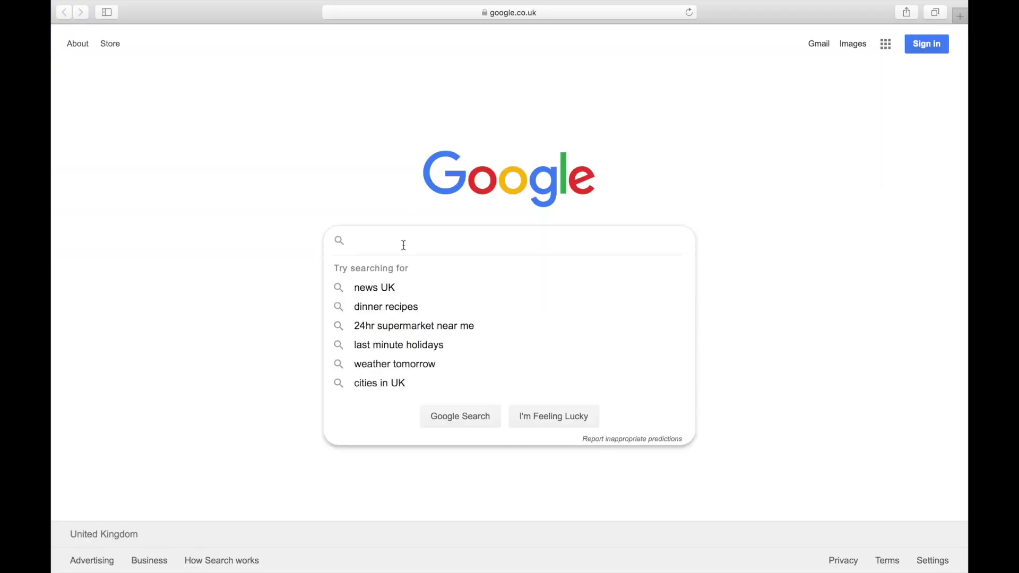
type("clip")
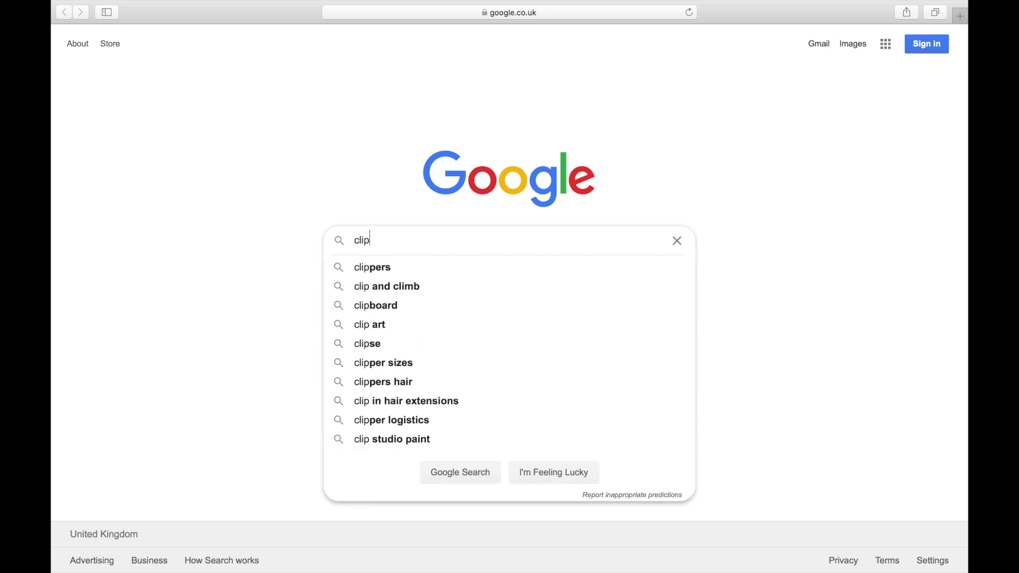
type("art wall")
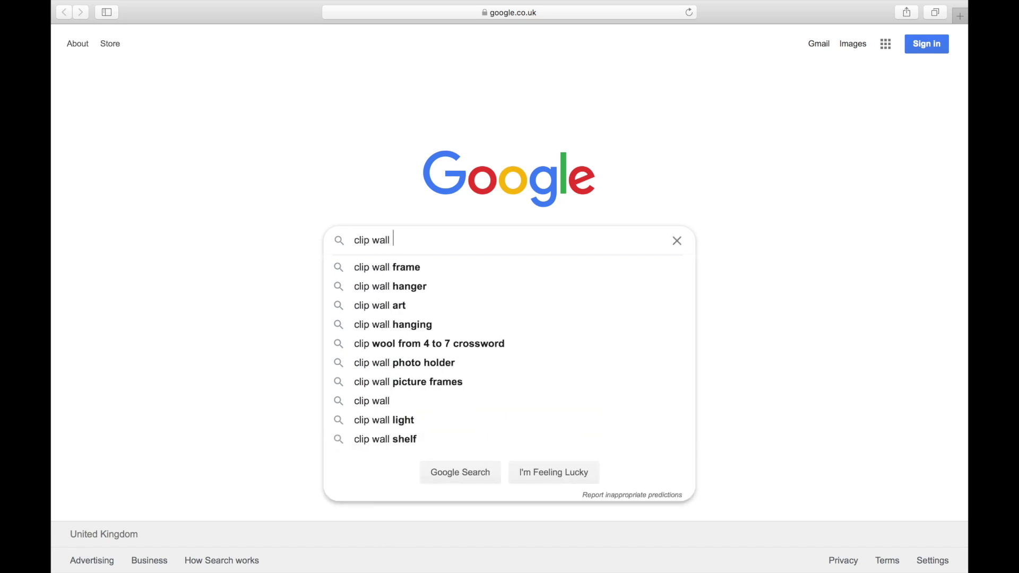
type(" image")
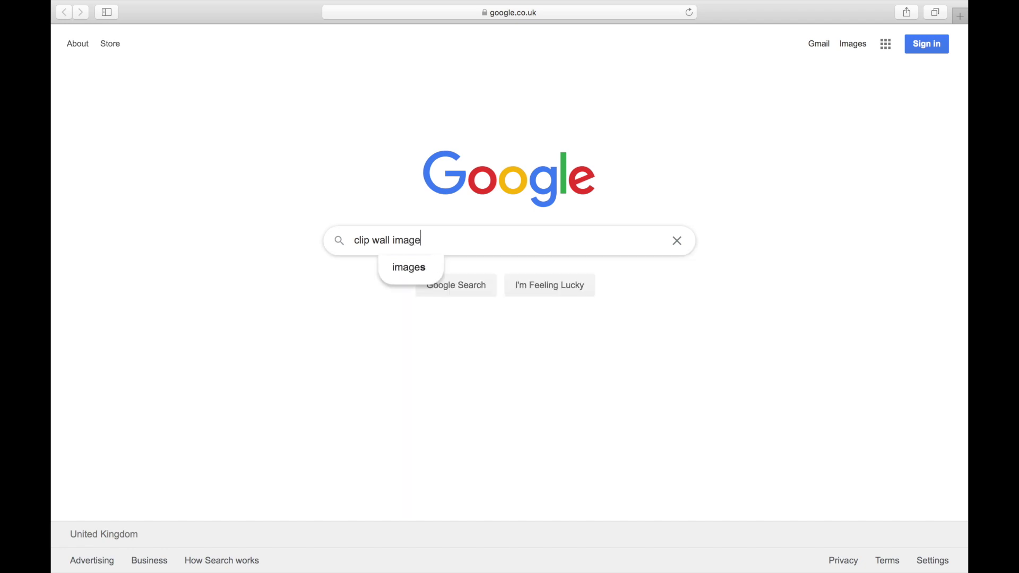
key("Return")
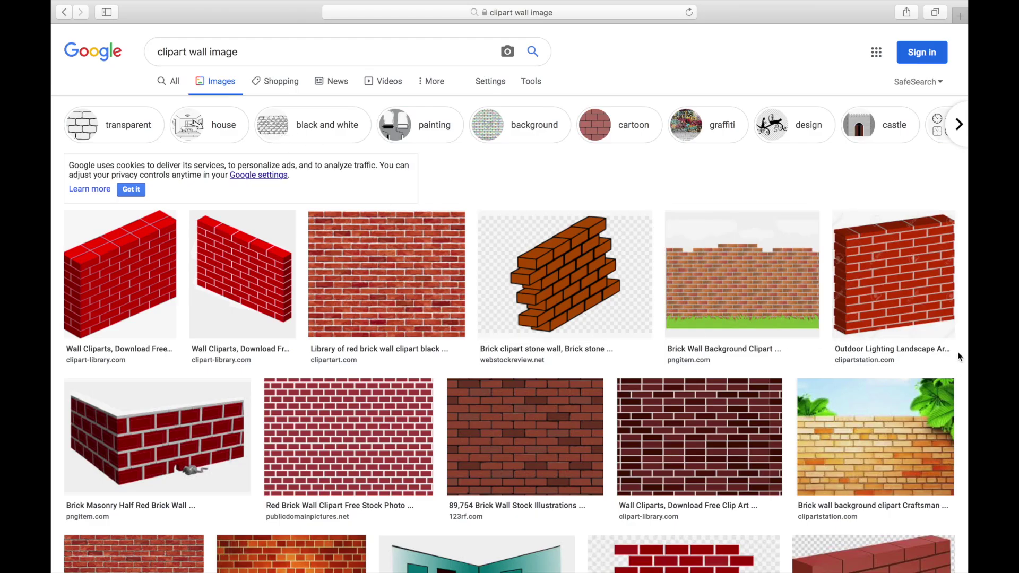
scroll(133, 477, "down", 3)
scroll(133, 478, "down", 10)
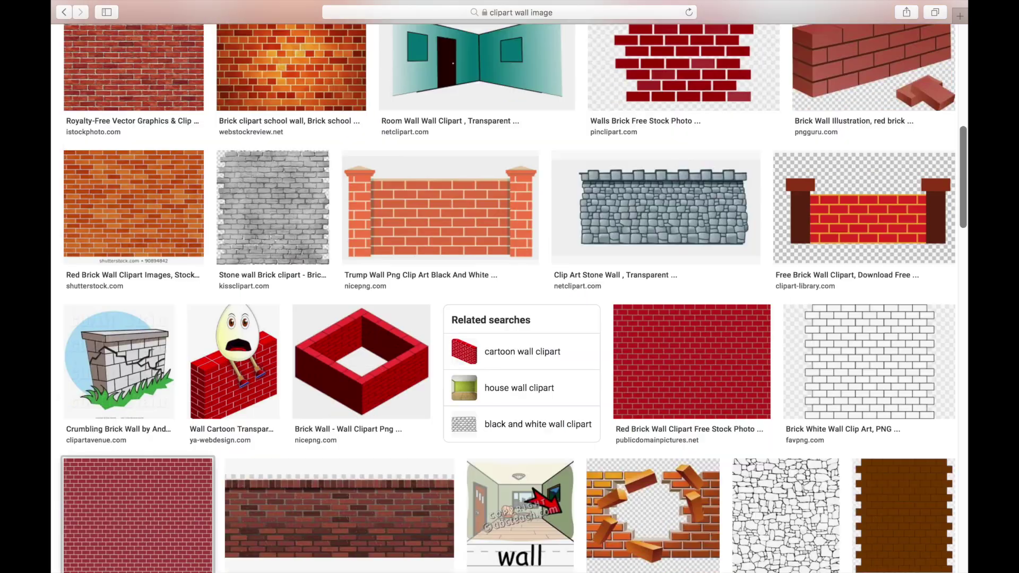
scroll(115, 297, "down", 10)
scroll(115, 297, "up", 20)
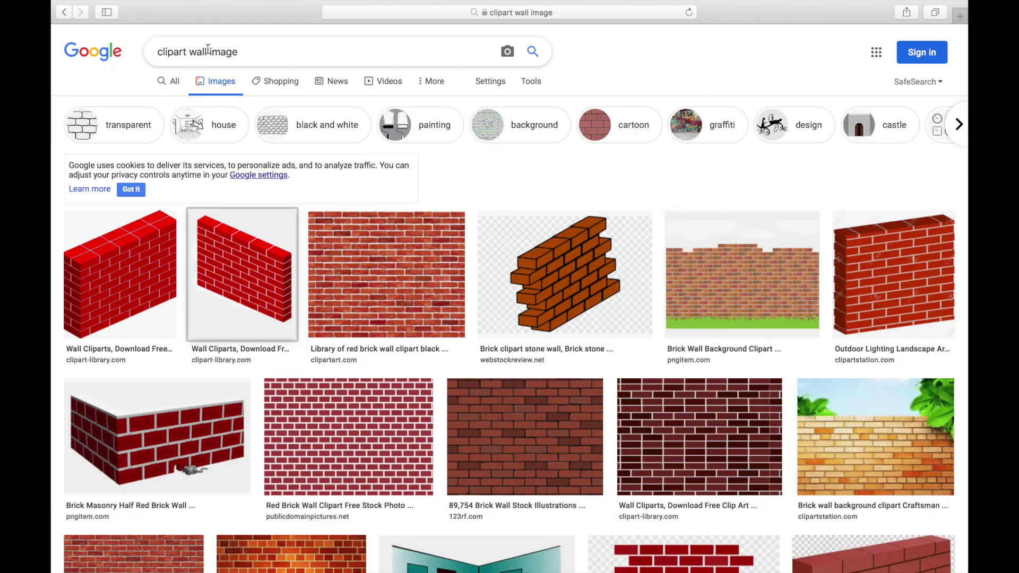
Step: Change the search to 'clipart wooden floor image' and run it
left_click_drag(208, 51, 190, 51)
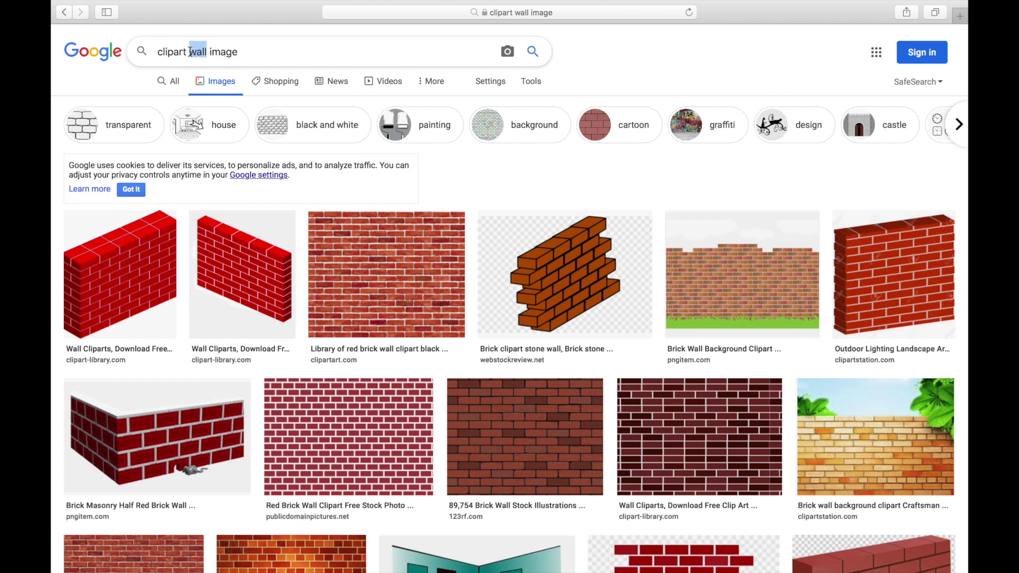
key("BackSpace")
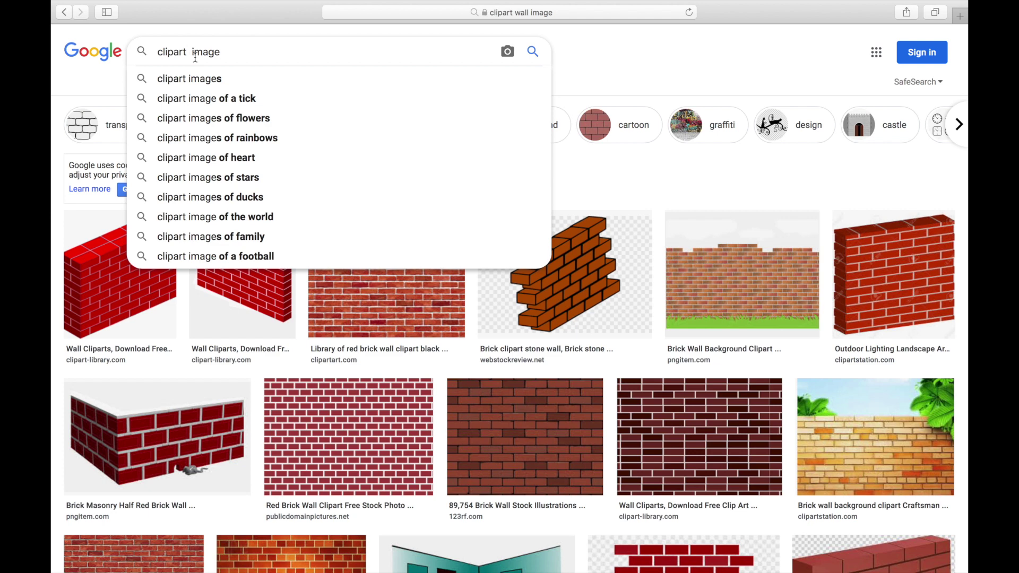
type("woo")
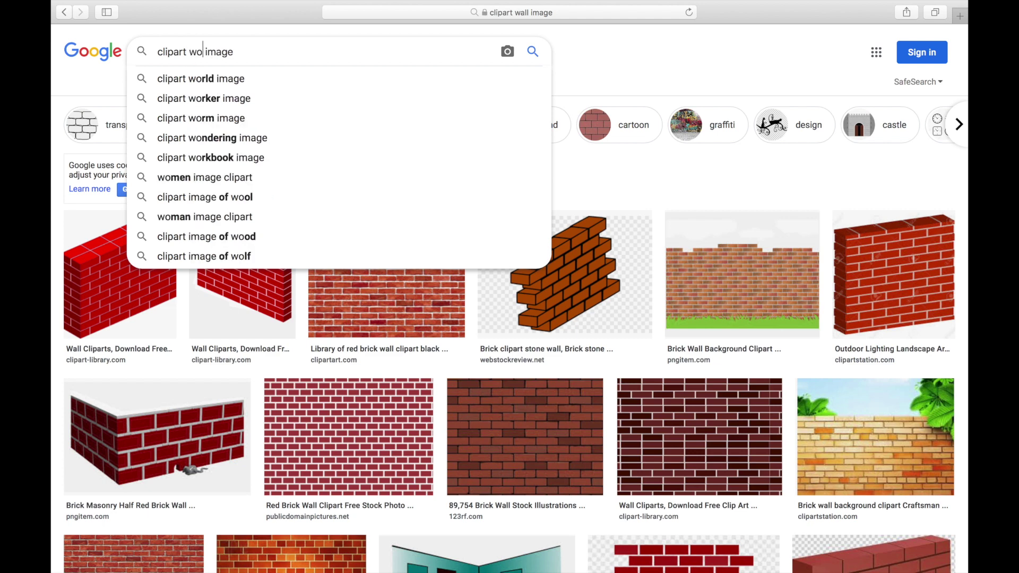
type("d")
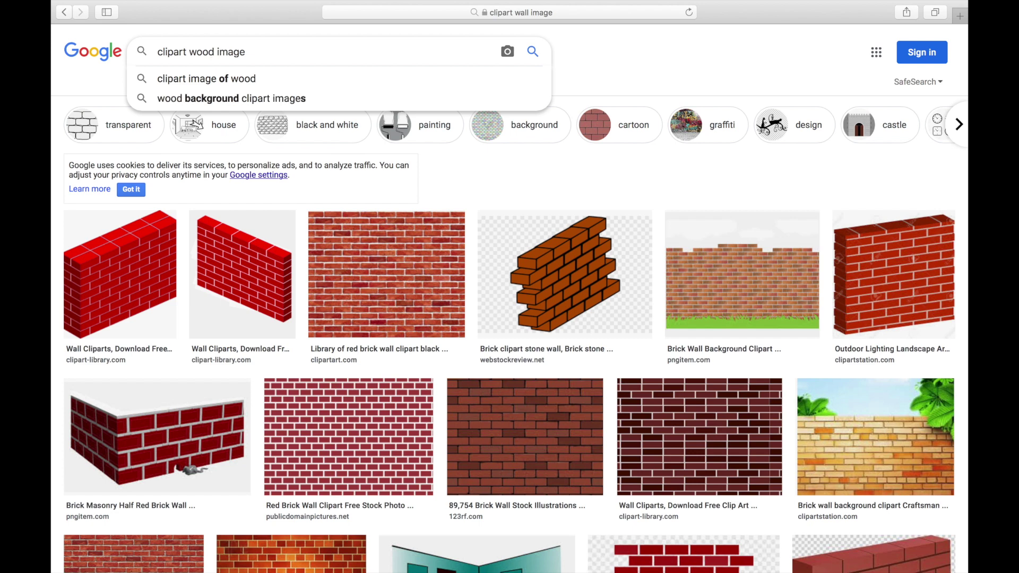
type("en")
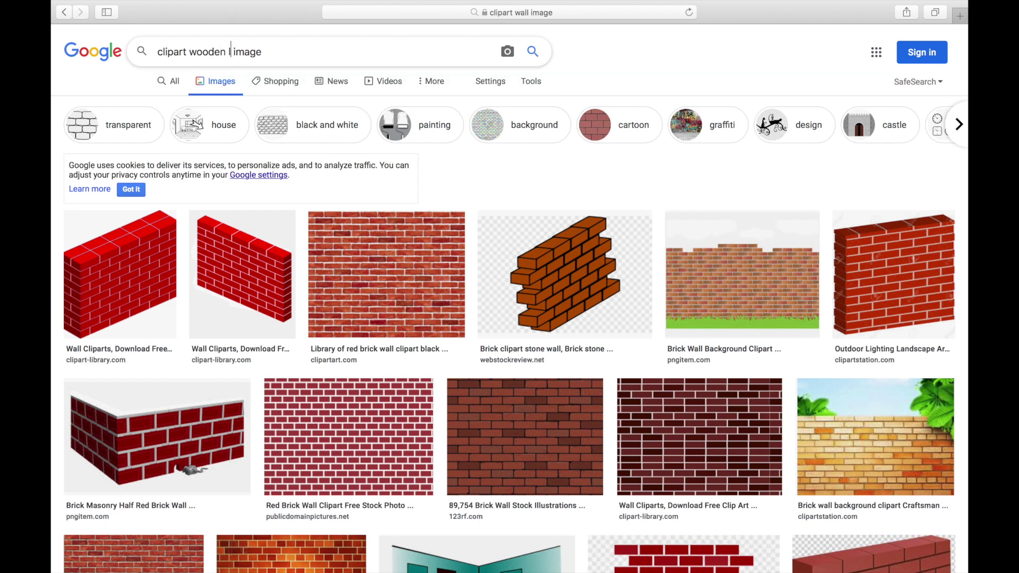
key("Delete")
type("floor")
key("Return")
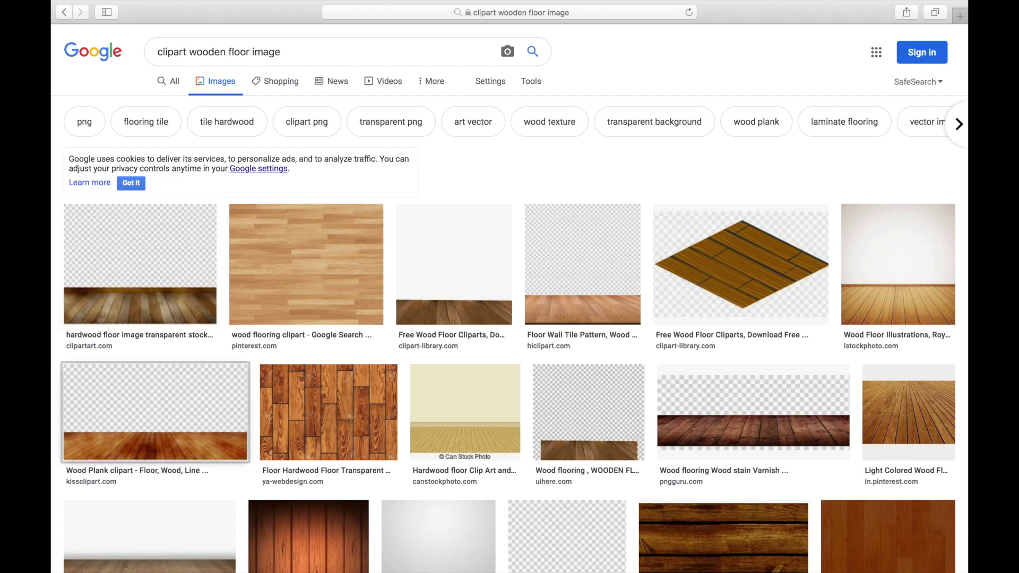
Step: Open the wood flooring stain varnish preview and screenshot it
left_click(782, 417)
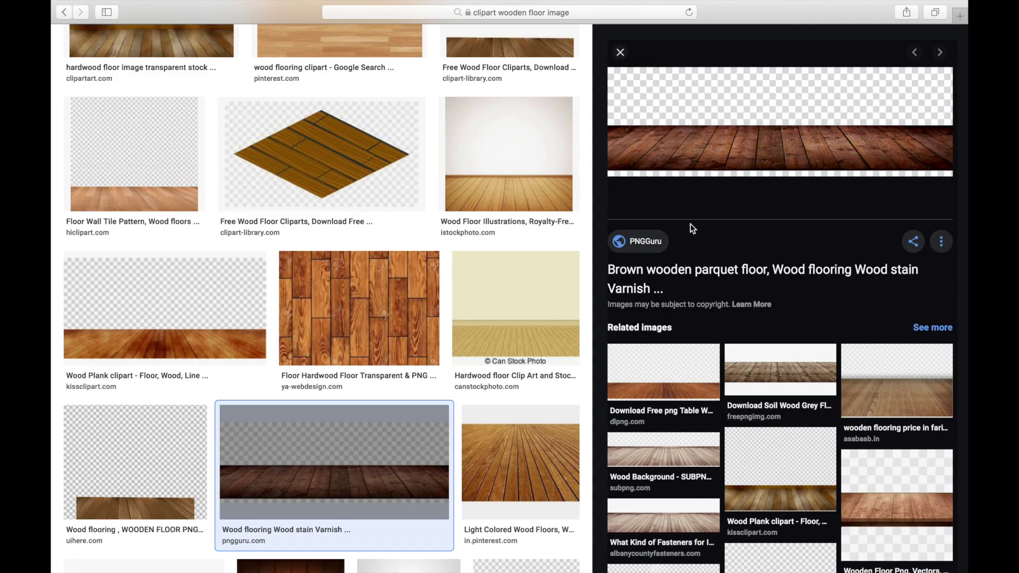
key("super+shift+4")
left_click_drag(610, 69, 967, 174)
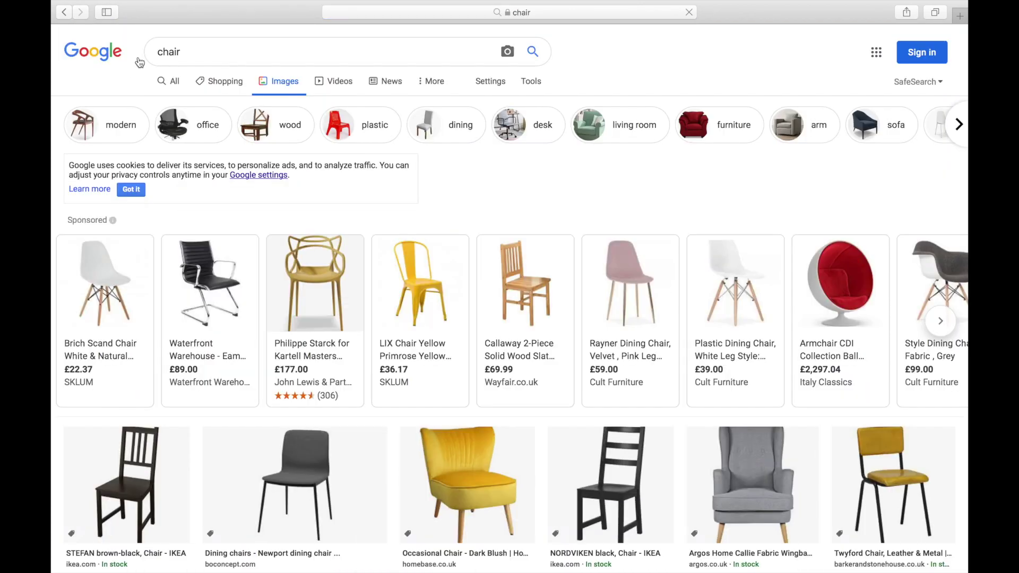
Step: Search for 'clipart chair' and screenshot the diamond-back chair preview
left_click(155, 52)
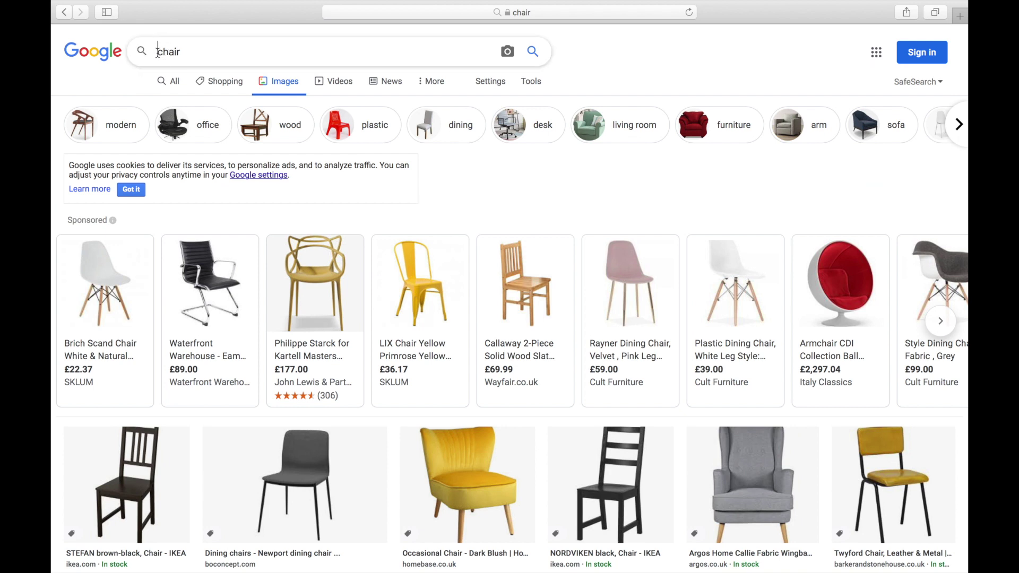
type("clip")
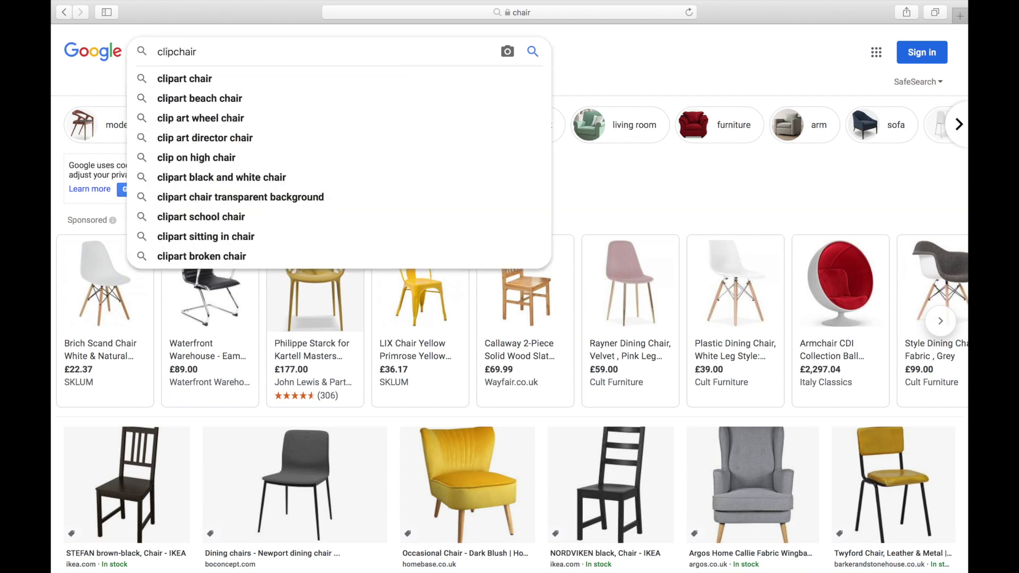
type("art")
key("Return")
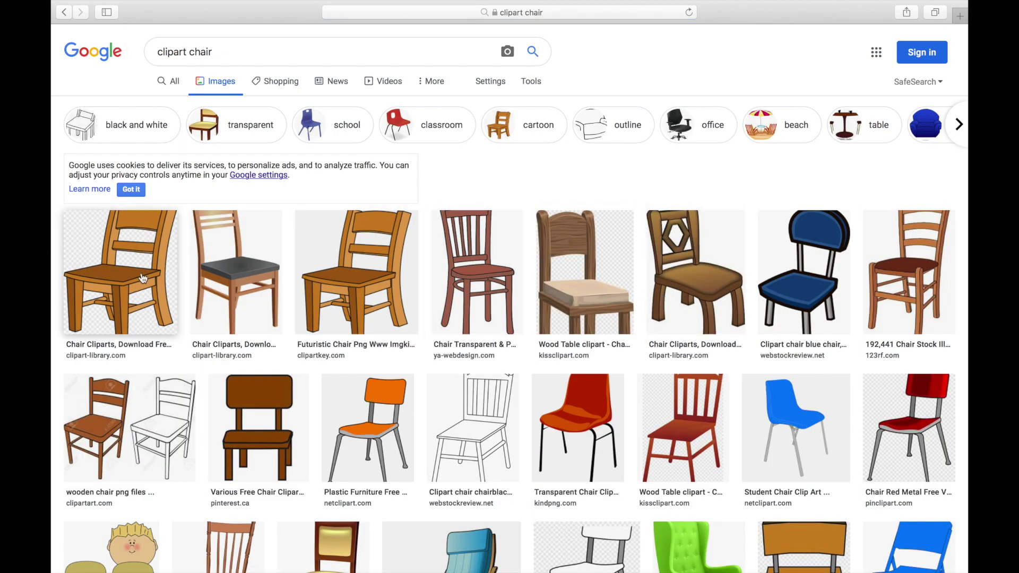
left_click(698, 279)
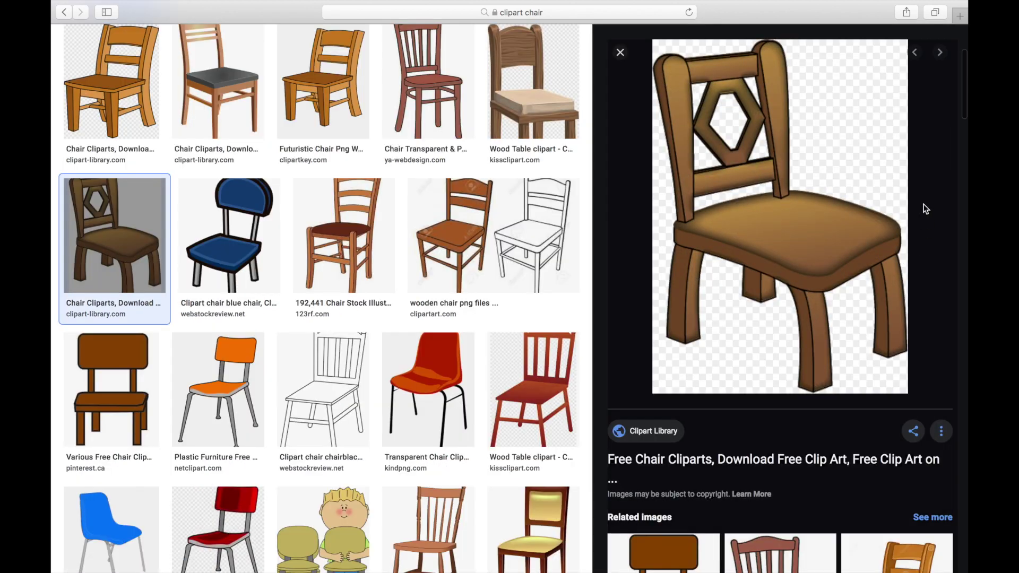
key("super+shift+4")
left_click_drag(656, 43, 908, 396)
Step: Return to Keynote and set the zoom to 75%
key("super+Tab")
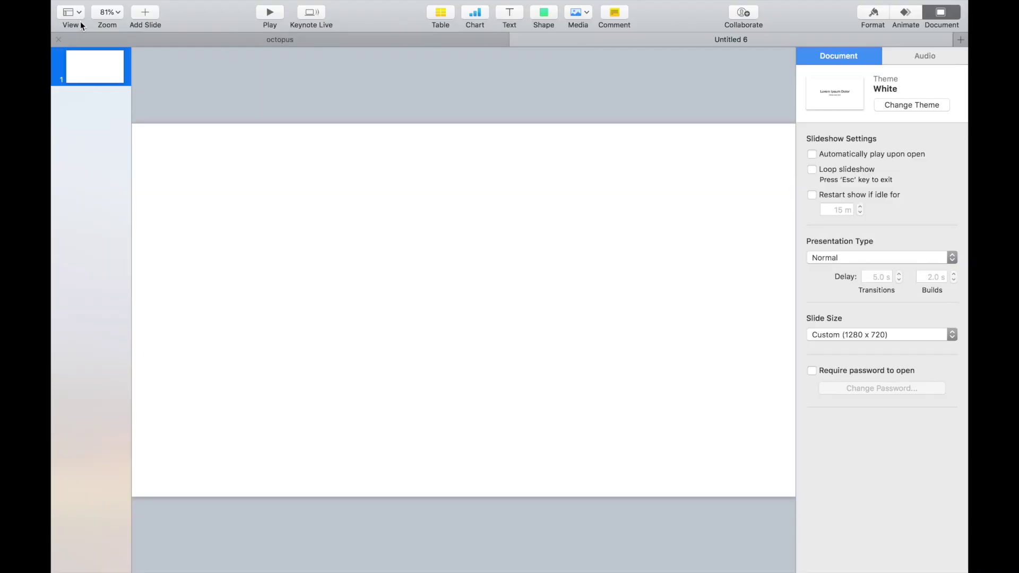
left_click(107, 13)
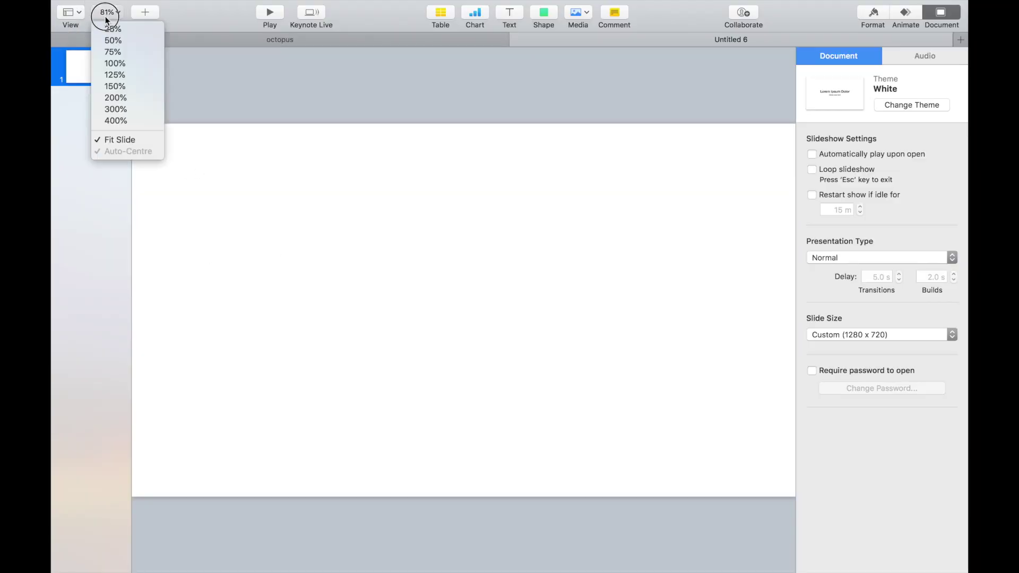
left_click(120, 50)
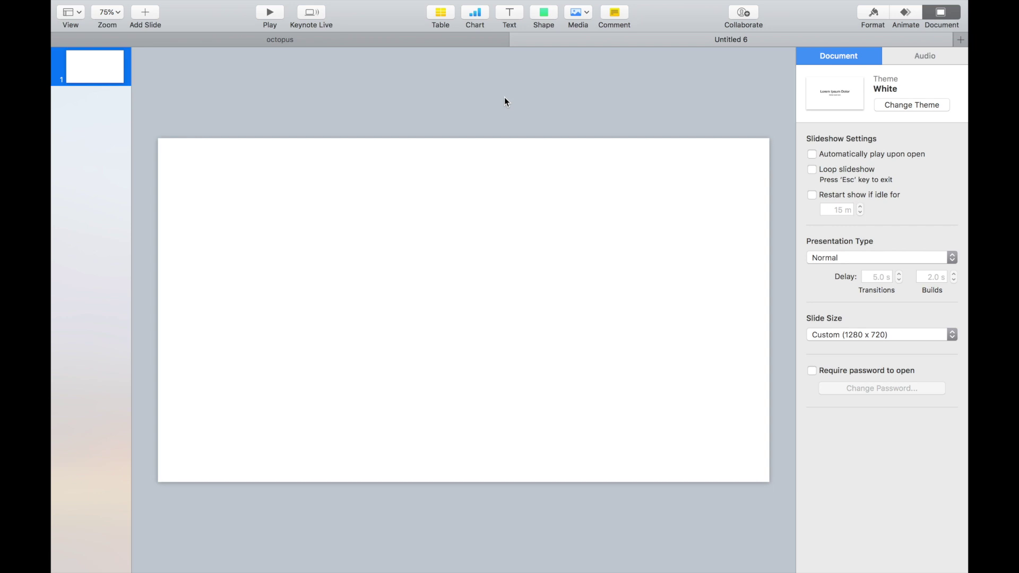
Step: Insert the 'grey brick wall' picture and enlarge it to cover the whole slide
mouse_move(289, 5)
left_click(200, 8)
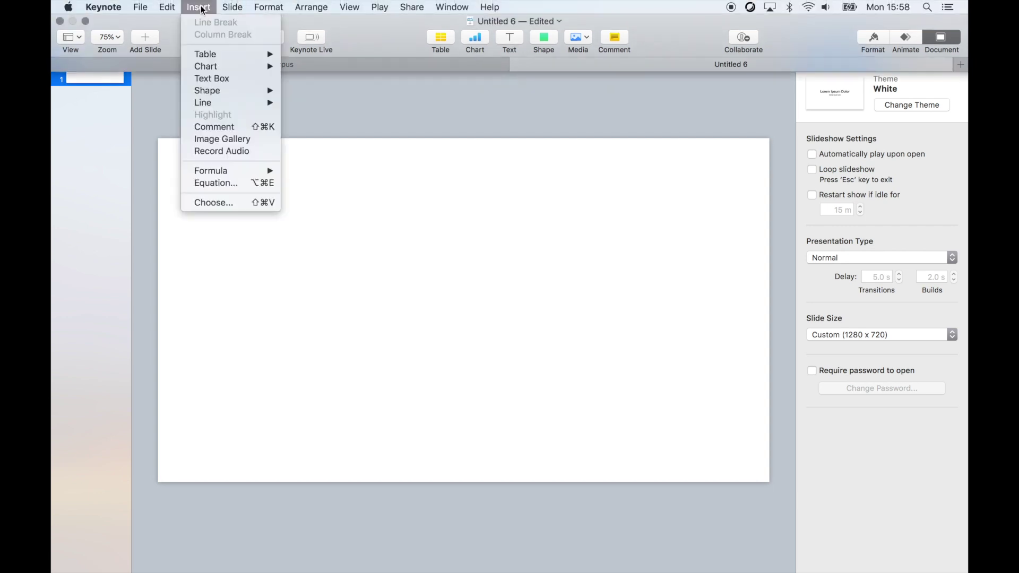
left_click(235, 201)
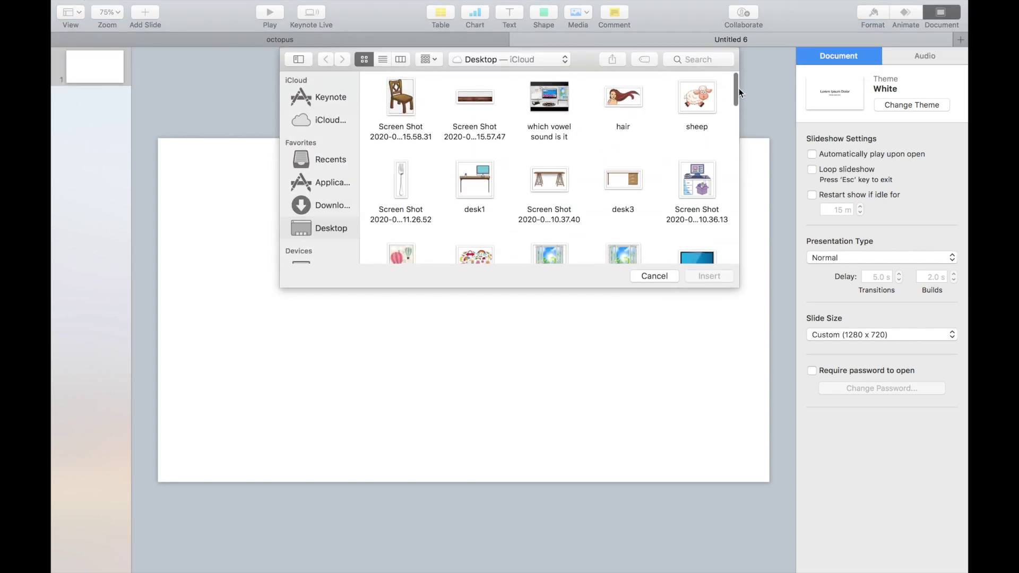
left_click_drag(735, 90, 737, 118)
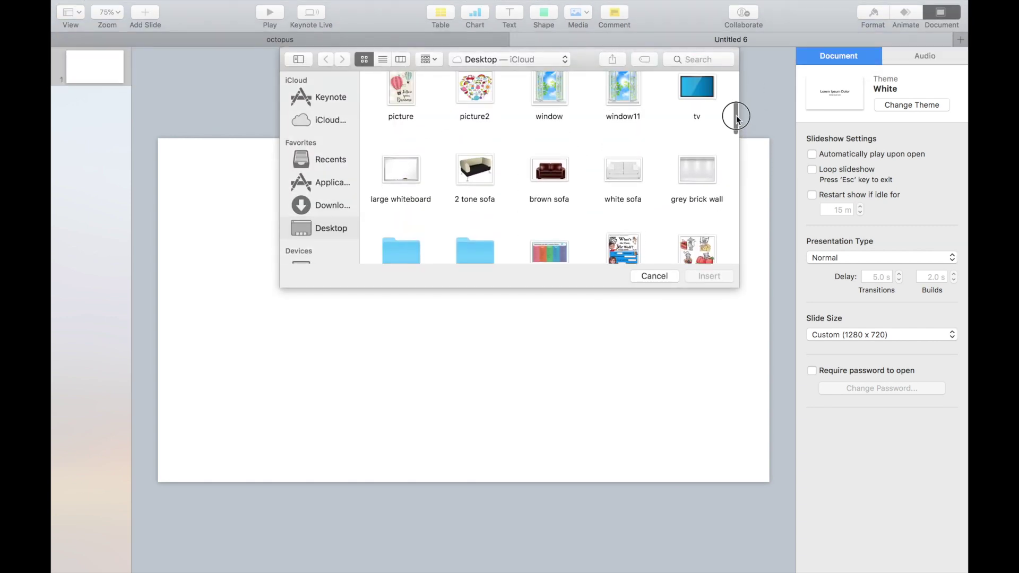
double_click(702, 178)
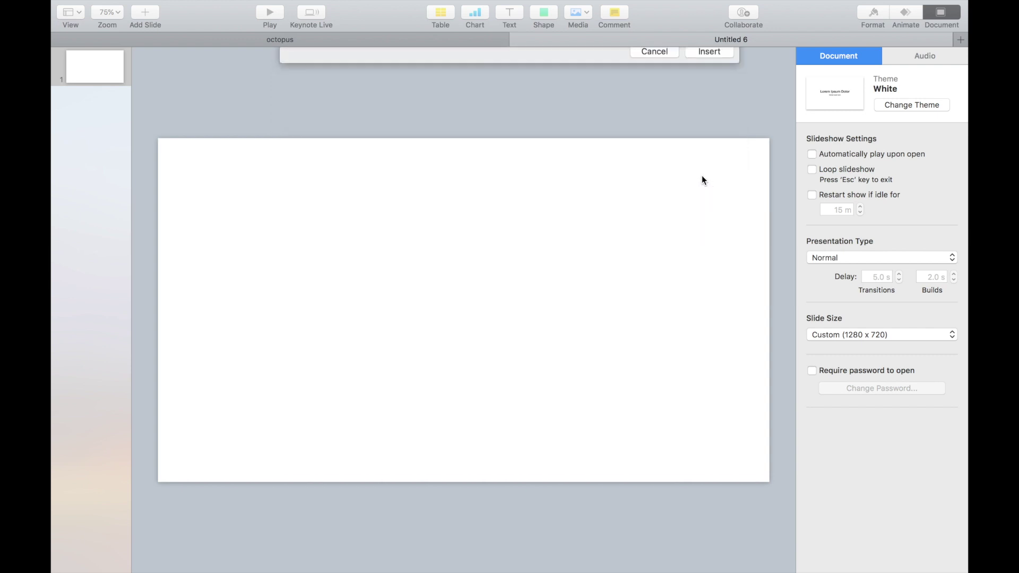
left_click_drag(333, 250, 241, 210)
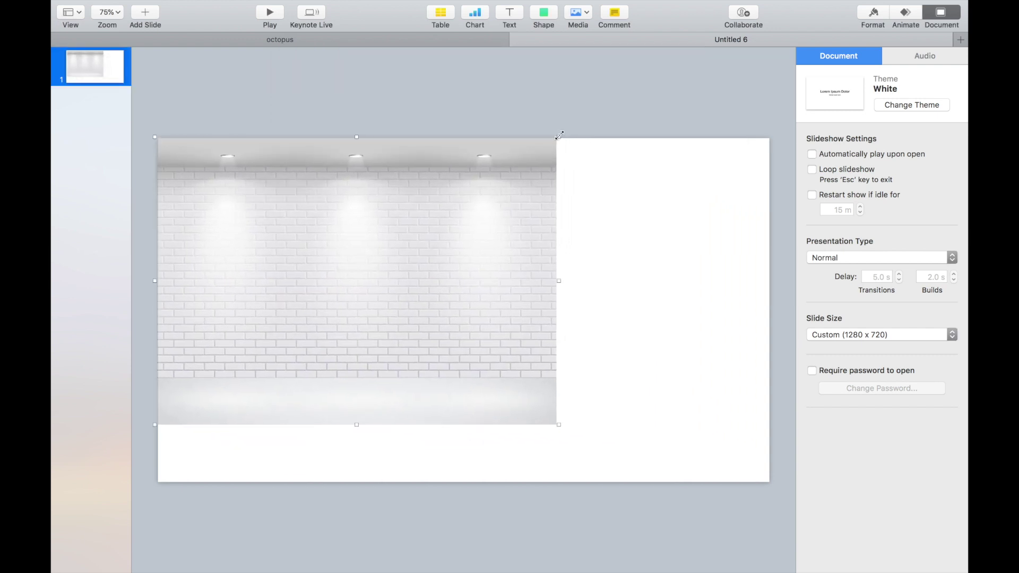
left_click_drag(559, 135, 796, 85)
left_click_drag(600, 202, 607, 376)
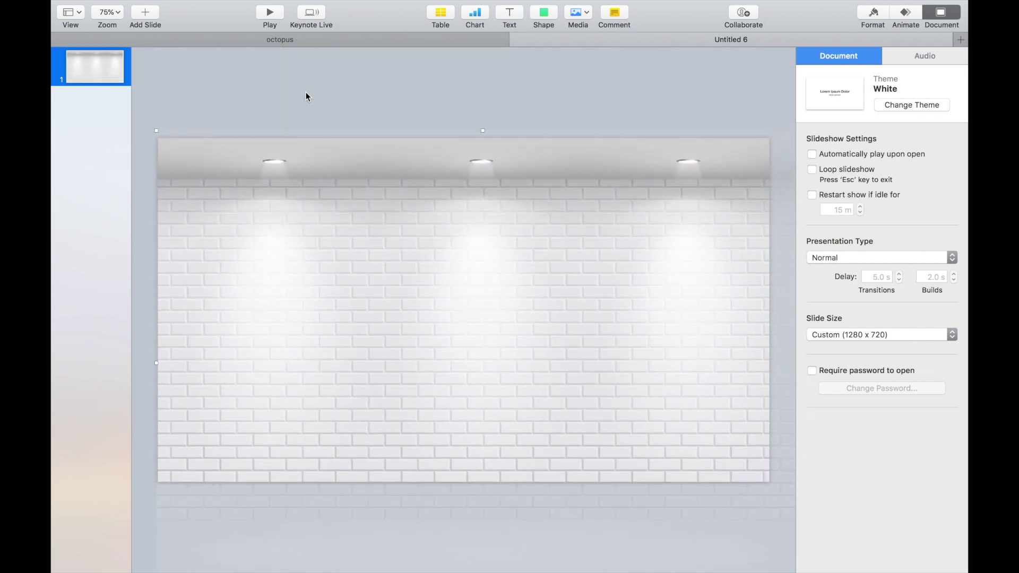
Step: Insert the wood-floor screenshot, enlarge it and move it low on the brick wall
mouse_move(194, 4)
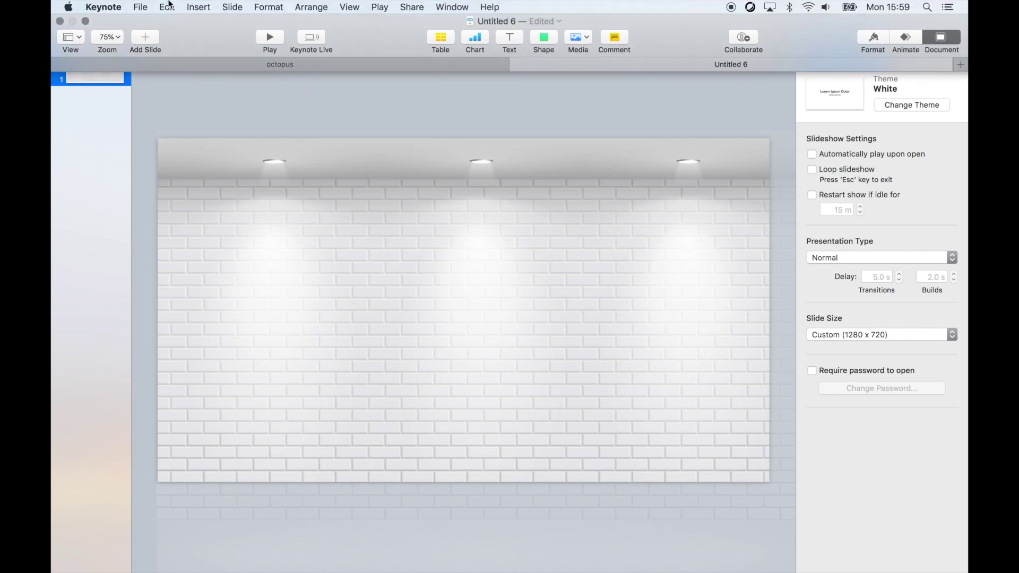
left_click(197, 7)
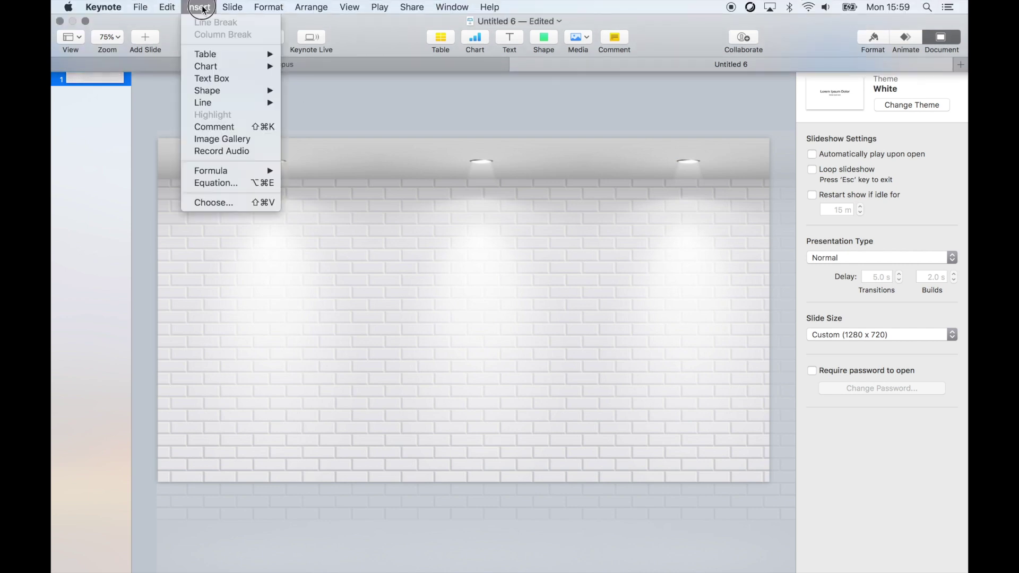
left_click(211, 203)
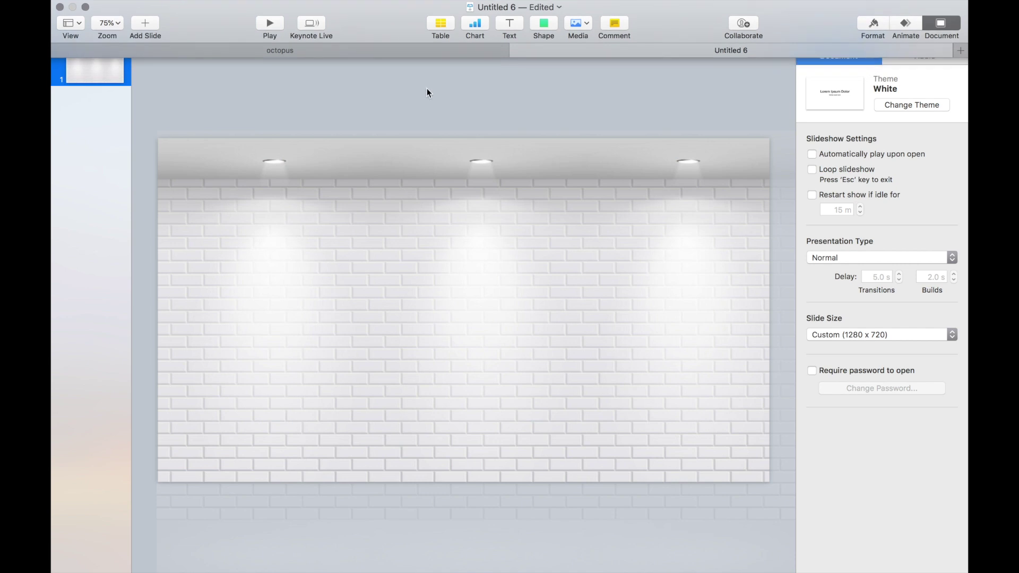
double_click(483, 98)
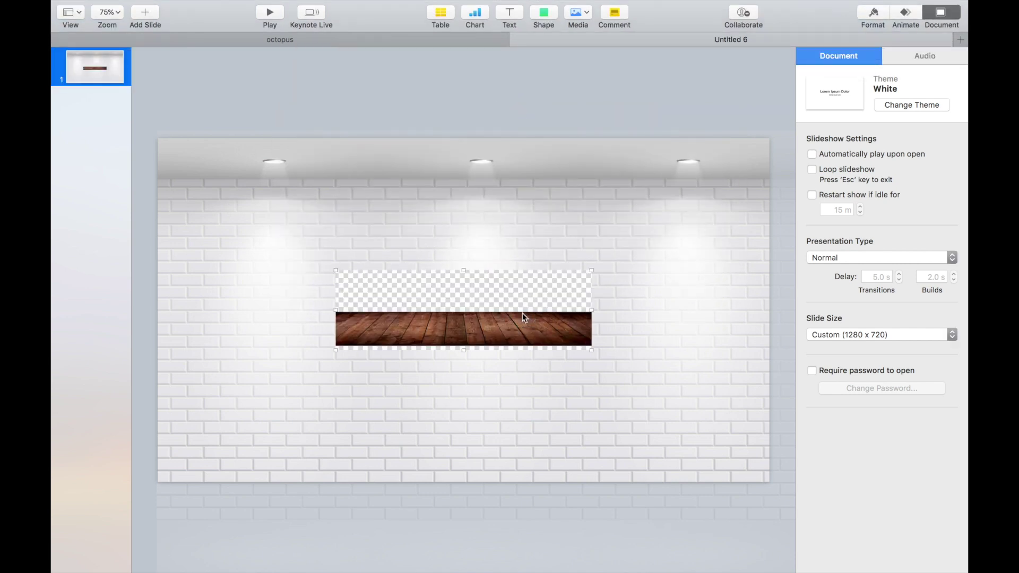
left_click_drag(591, 272, 769, 189)
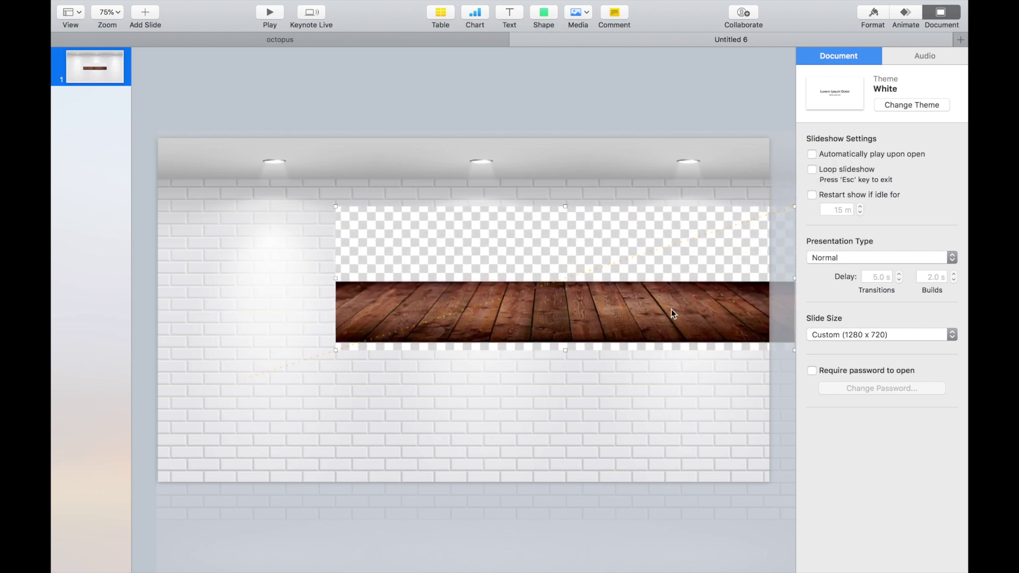
left_click_drag(670, 309, 543, 387)
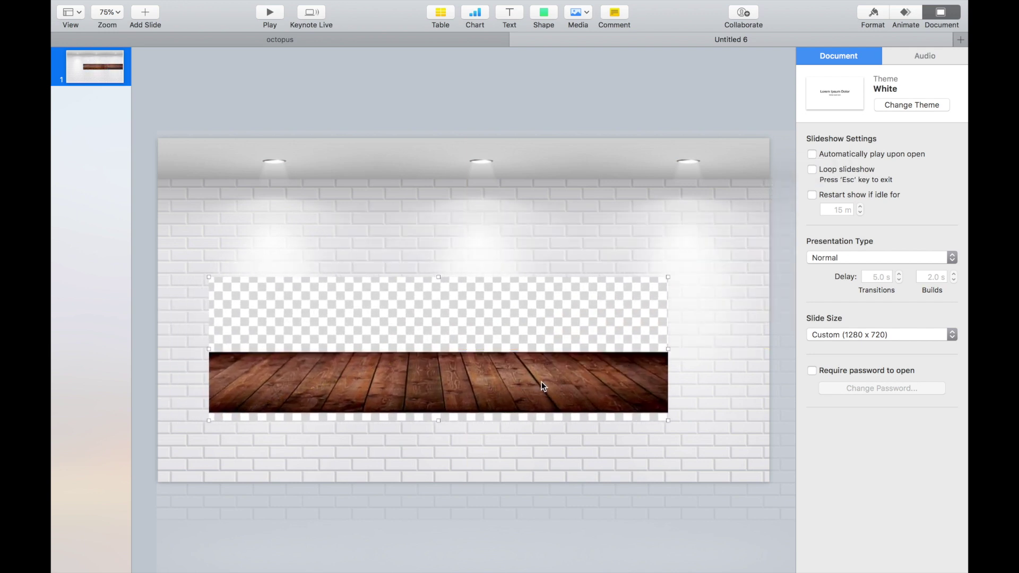
left_click(875, 16)
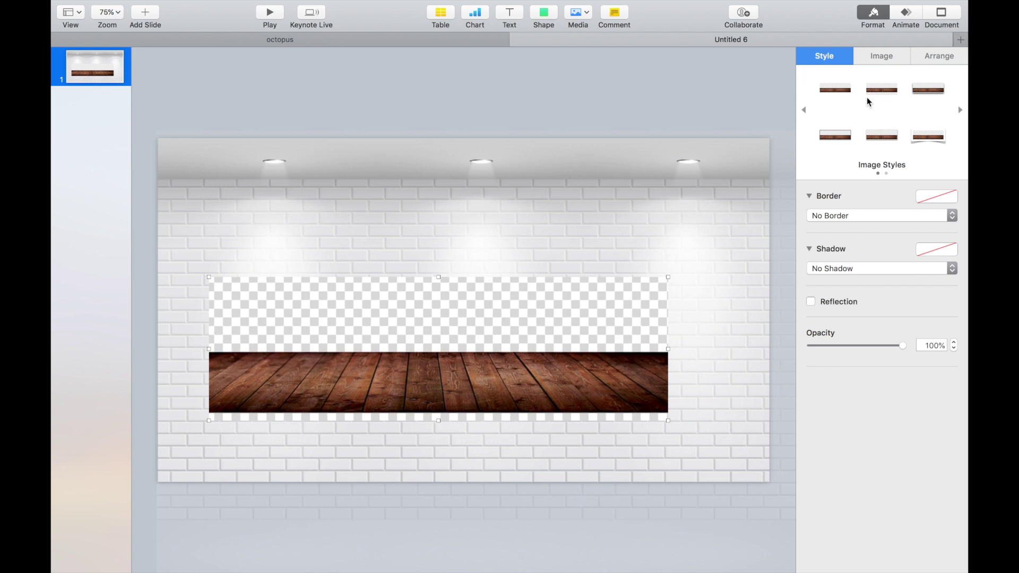
Step: Use Instant Alpha to make the strips above and below the wood transparent
left_click(877, 59)
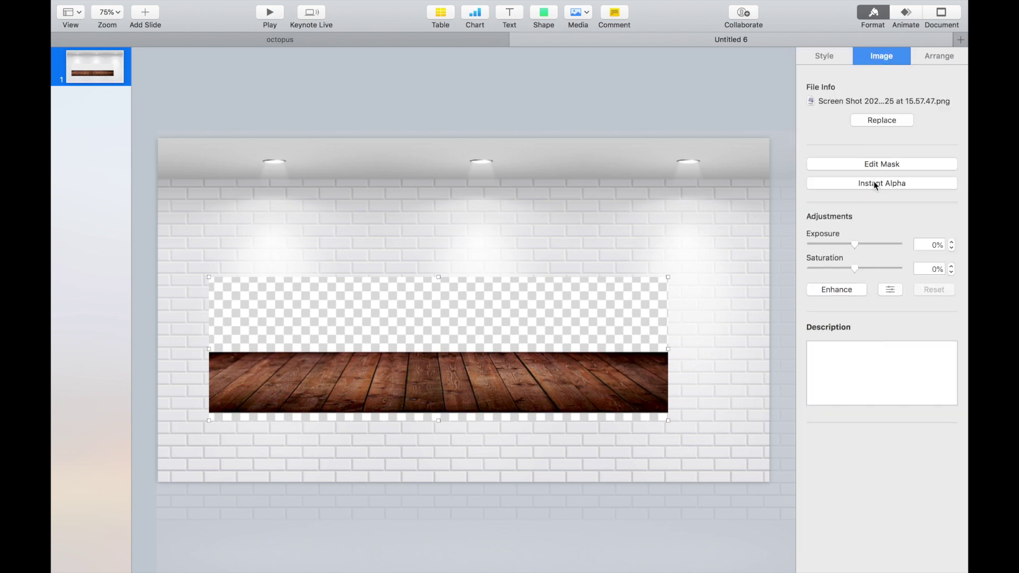
left_click(894, 185)
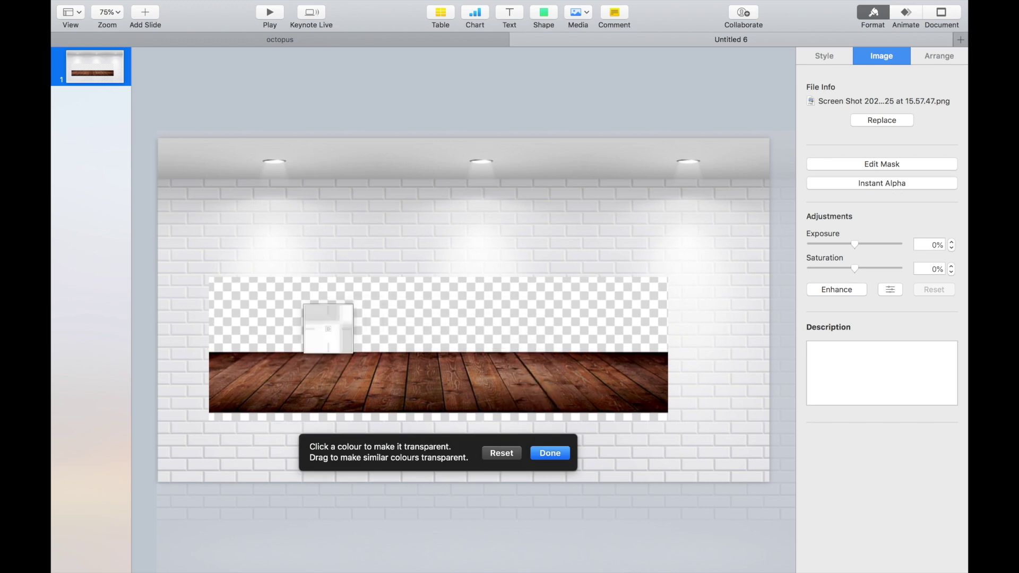
left_click_drag(599, 323, 579, 319)
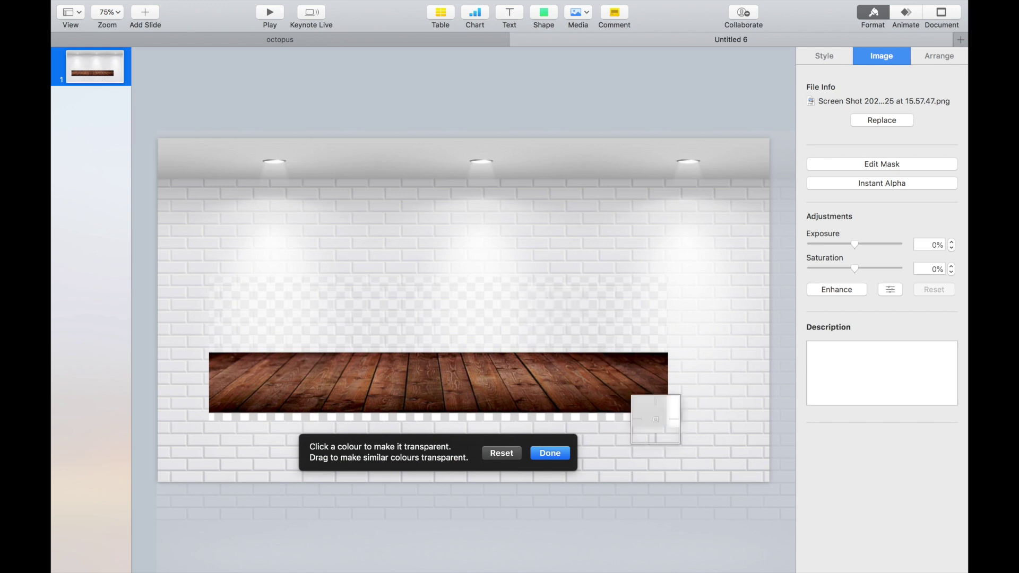
left_click_drag(652, 421, 637, 419)
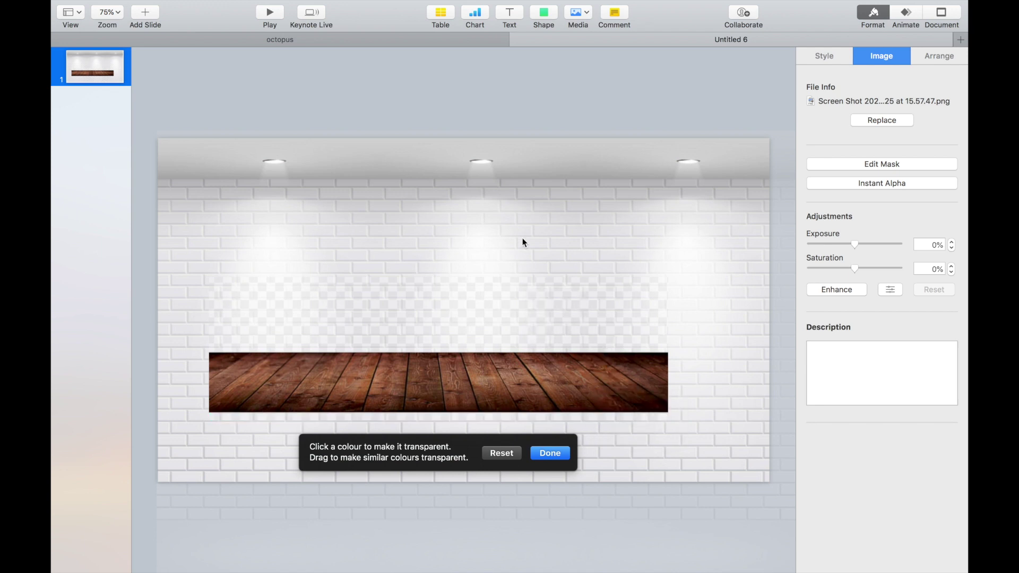
left_click(563, 452)
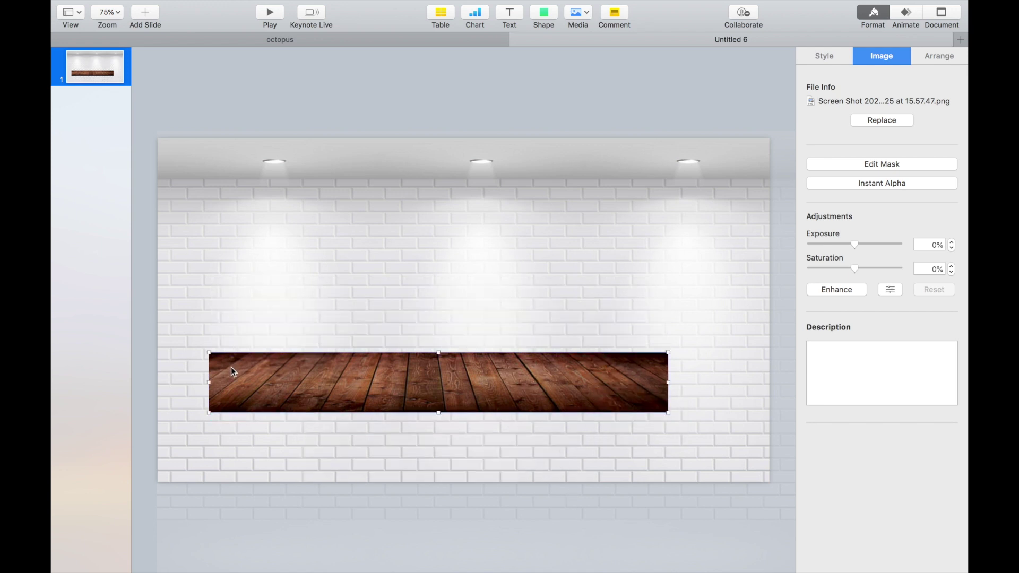
Step: Widen the wood floor across the slide and move it to the bottom edge
left_click_drag(210, 353, 136, 319)
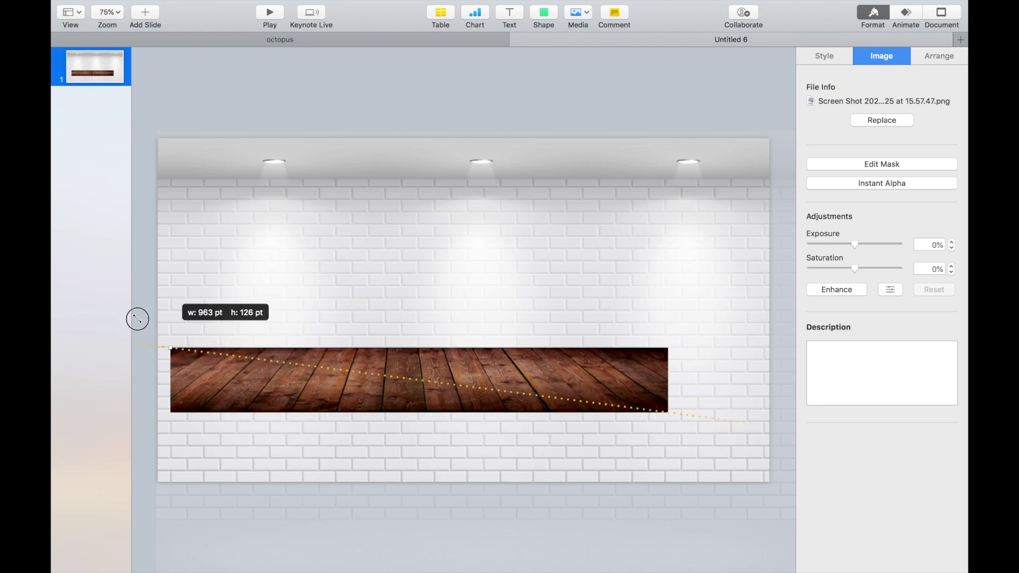
left_click_drag(295, 368, 423, 463)
left_click(492, 91)
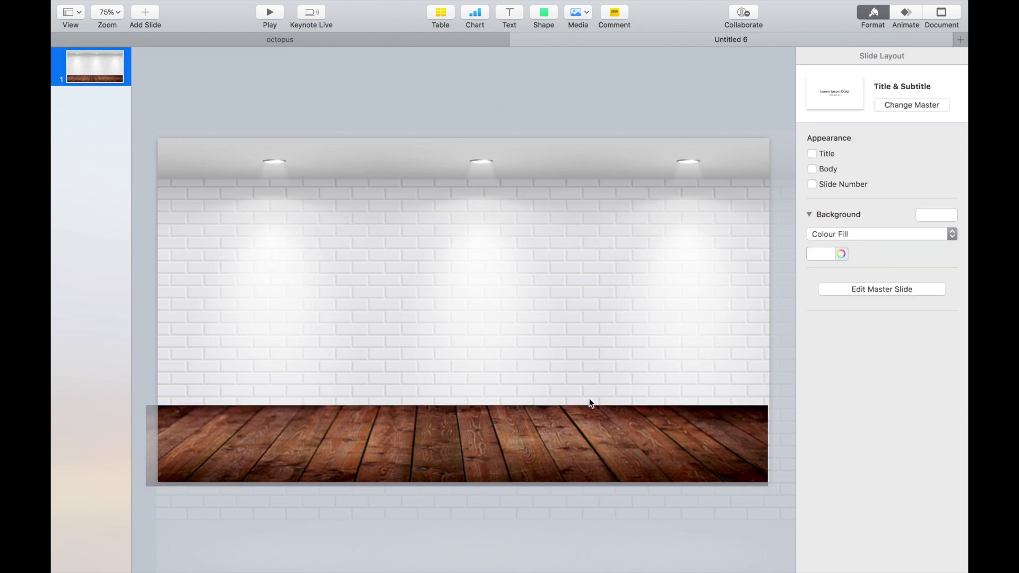
Step: Insert tv.png, shrink it and centre it on the brick wall
mouse_move(288, 4)
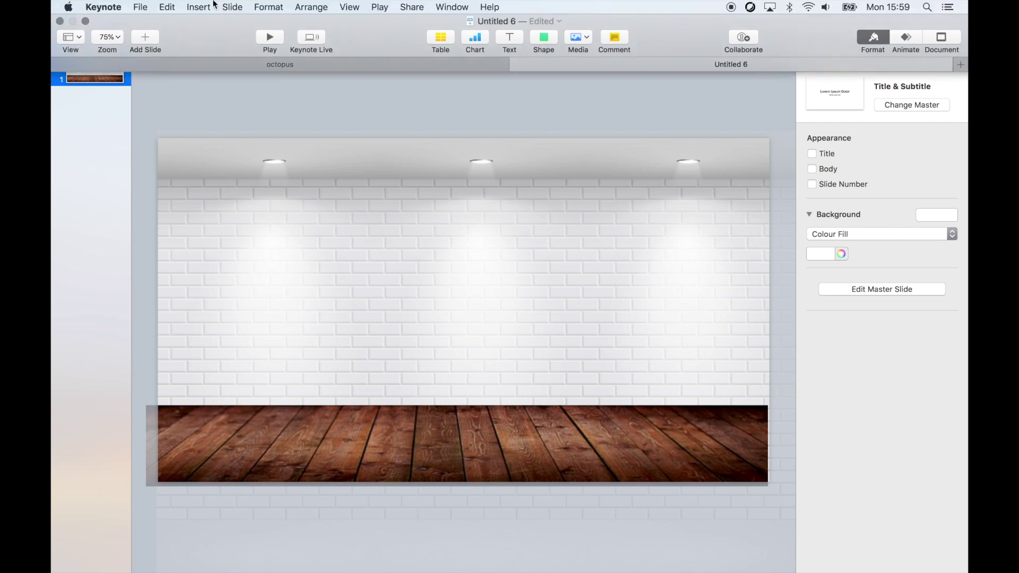
left_click(200, 6)
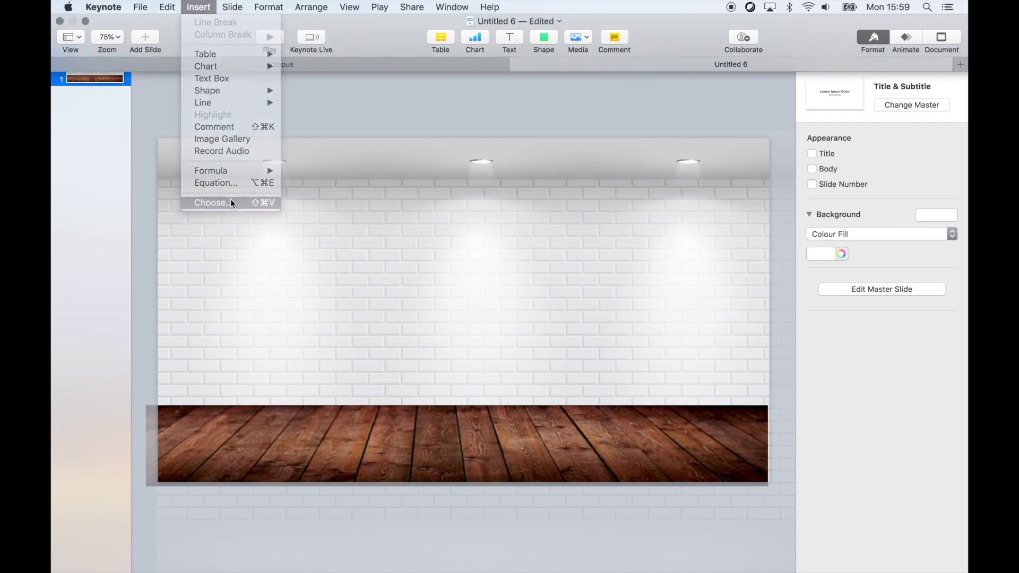
left_click(231, 202)
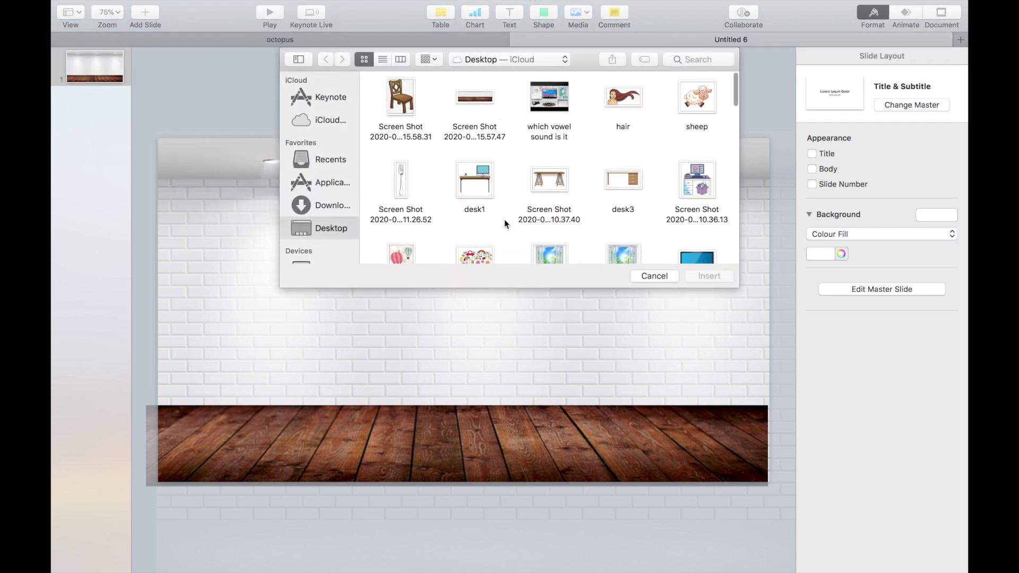
double_click(696, 253)
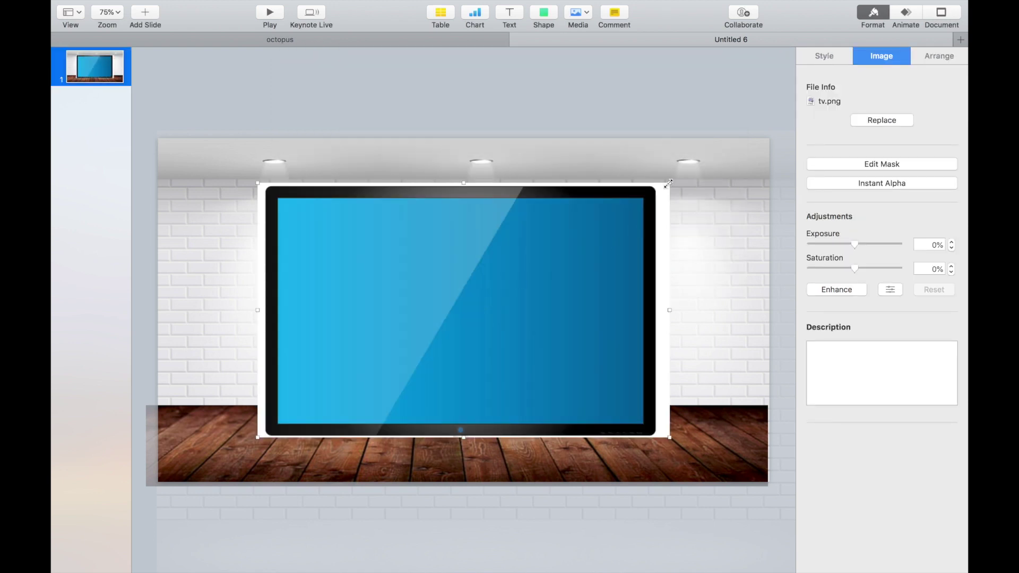
left_click_drag(668, 184, 488, 329)
left_click_drag(361, 370, 447, 281)
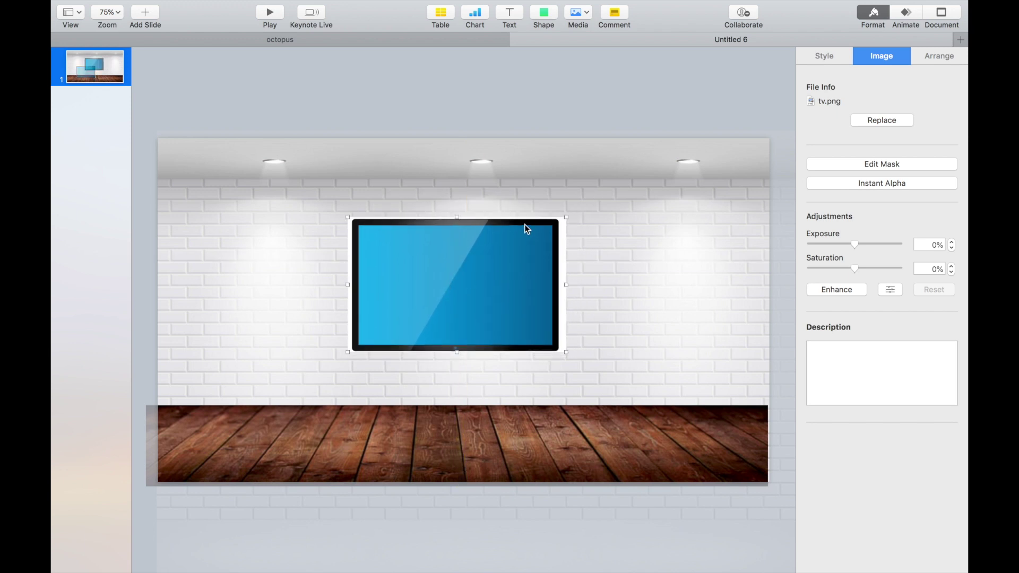
Step: Remove the TV's white border with Instant Alpha
left_click(846, 182)
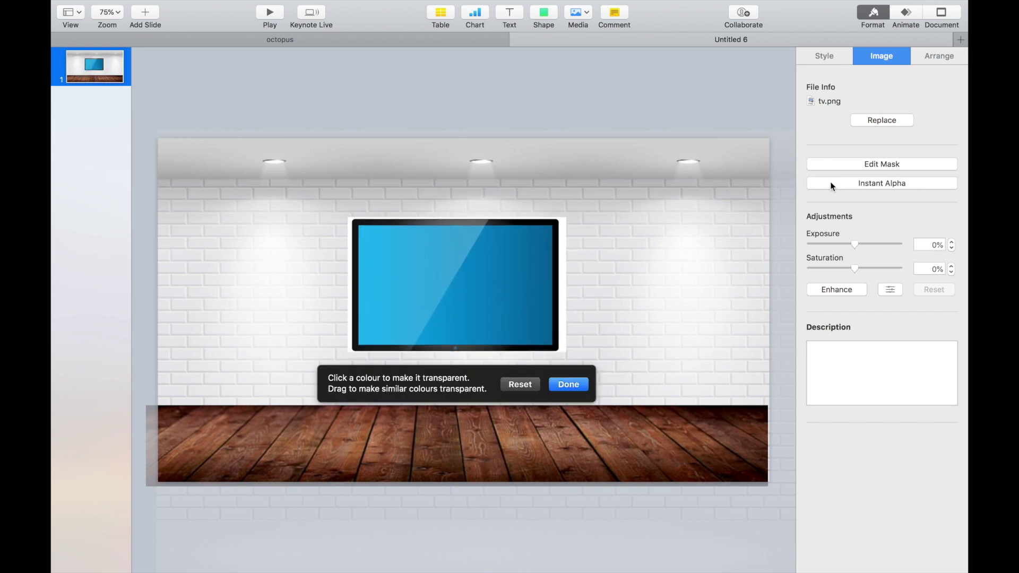
left_click(563, 279)
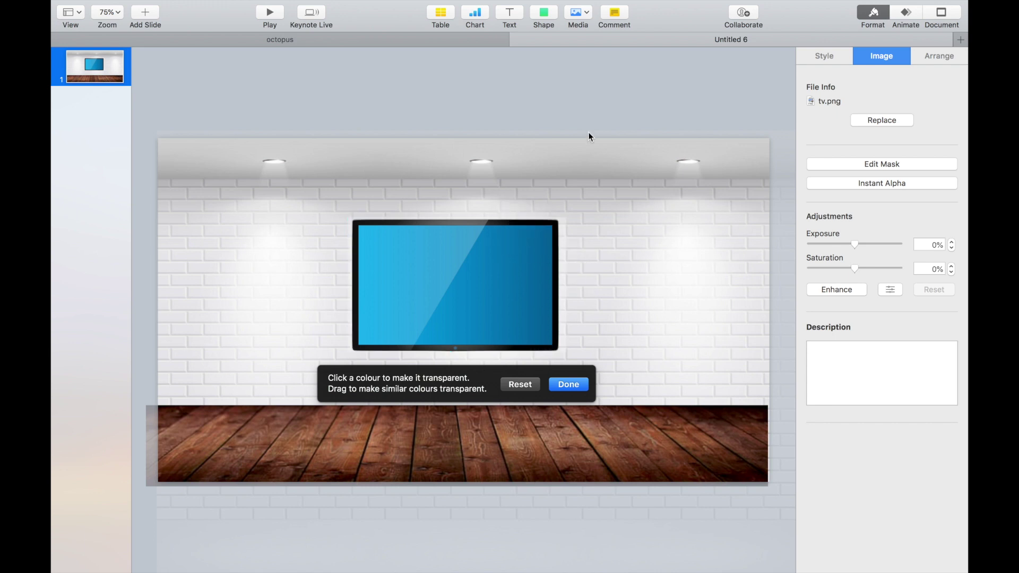
left_click(592, 100)
left_click(489, 325)
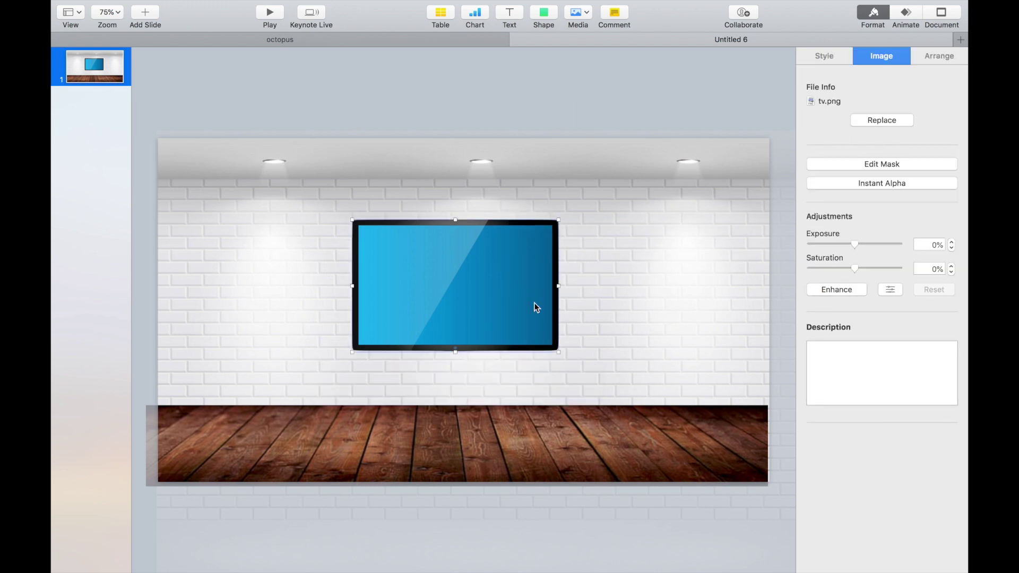
Step: Give the TV a Curved Shadow
left_click(825, 57)
left_click(859, 269)
left_click(856, 301)
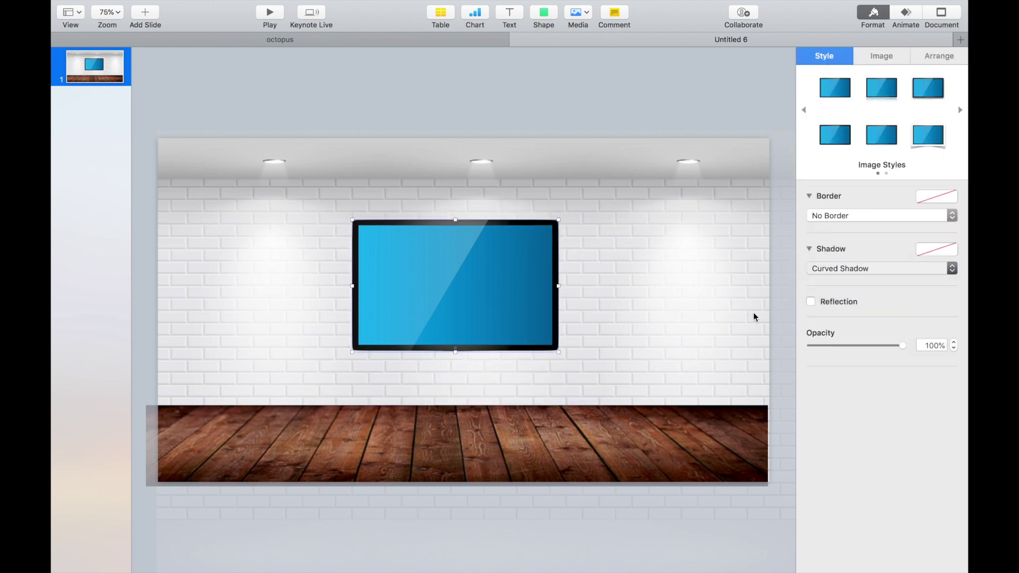
left_click(529, 104)
left_click(475, 237)
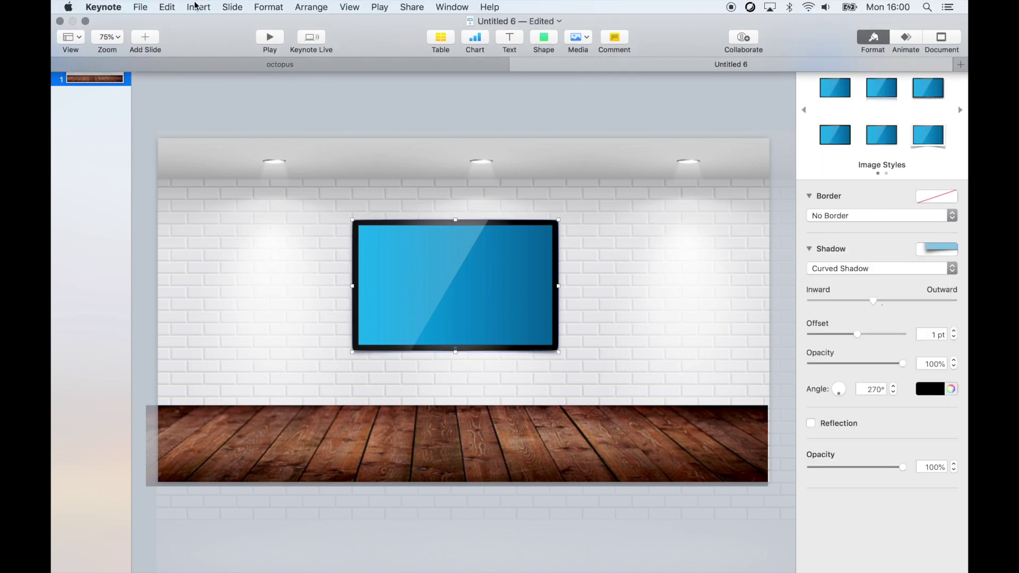
Step: Search the Desktop for 'white' and insert the large whiteboard picture
left_click(199, 7)
left_click(236, 203)
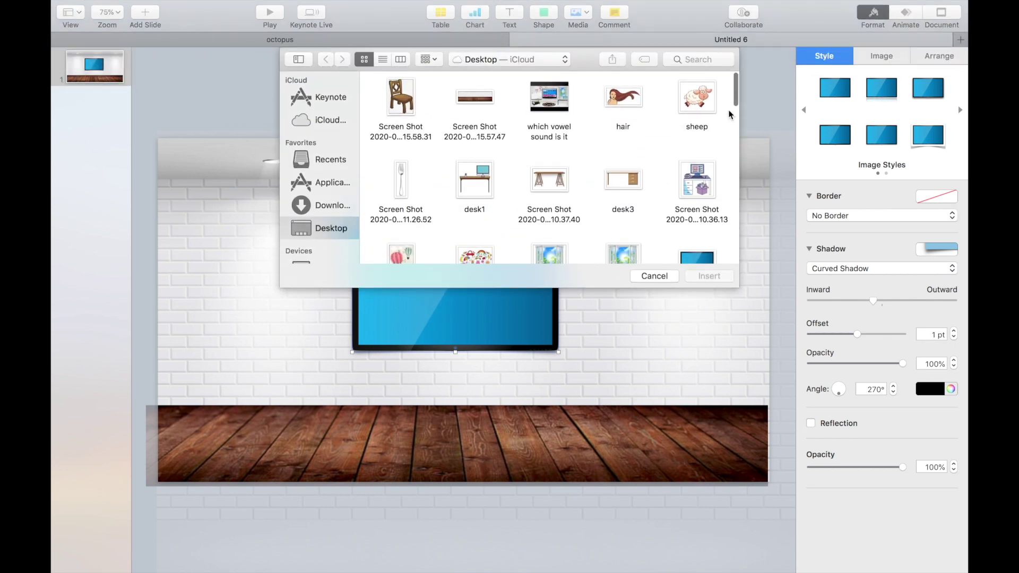
left_click(696, 59)
type("wh")
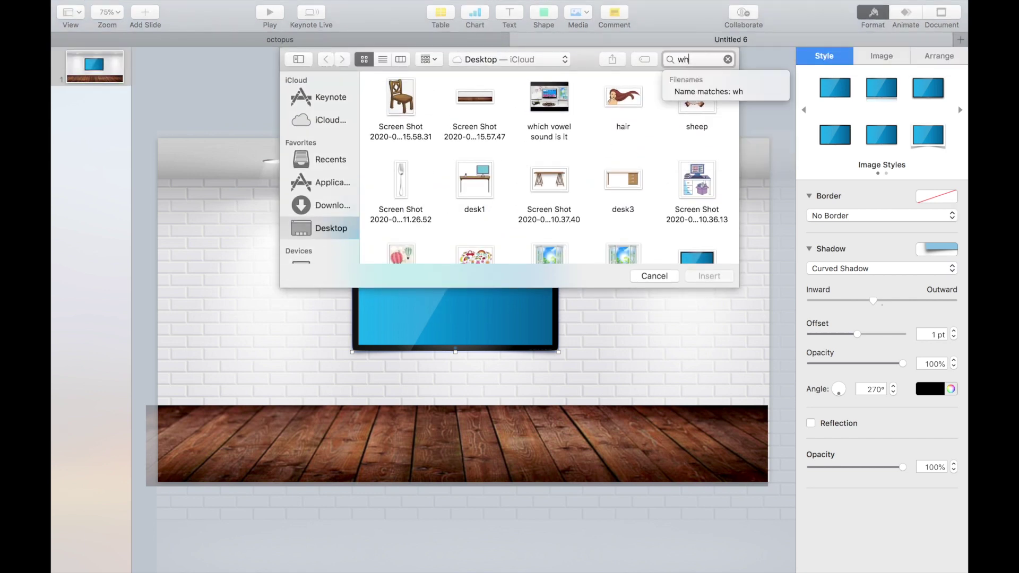
type("ite")
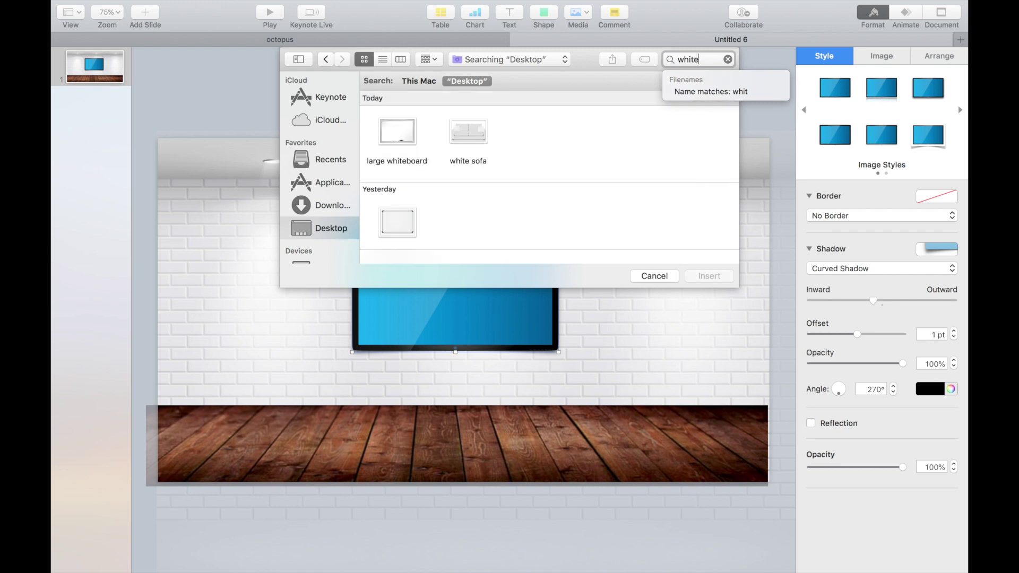
double_click(410, 132)
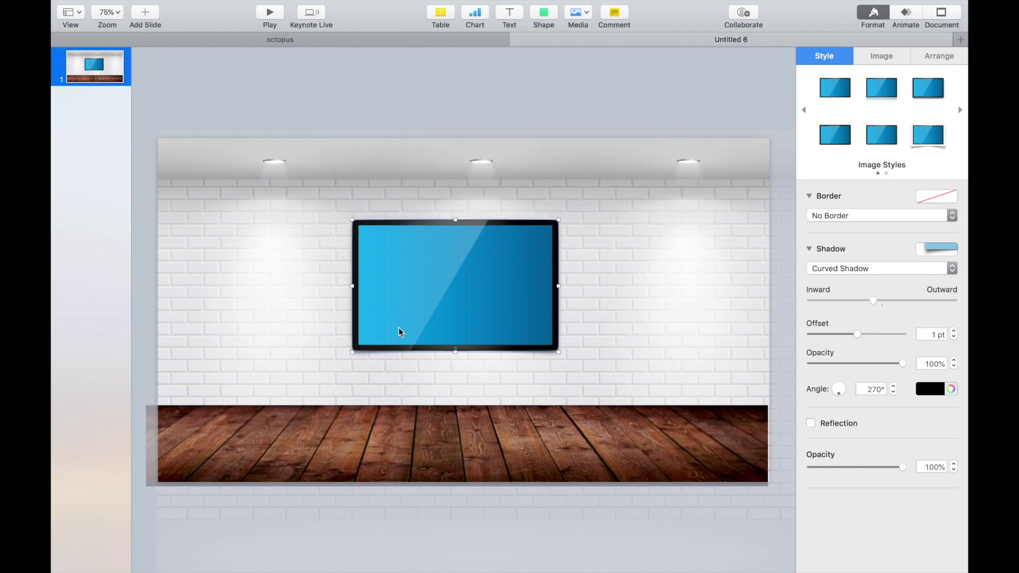
Step: Enlarge the whiteboard and crop its margins down to the frame
left_click(883, 55)
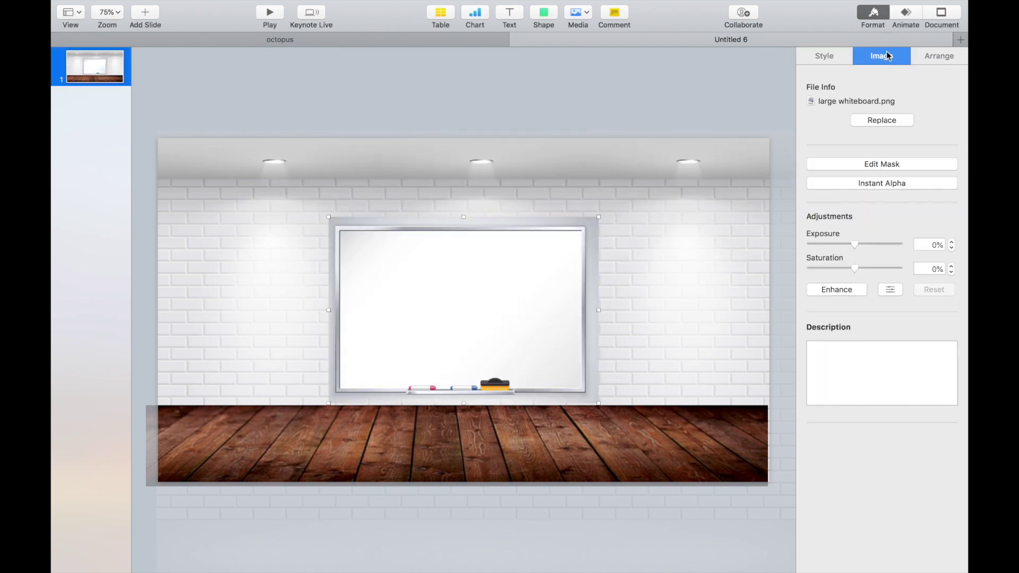
left_click(867, 186)
left_click(574, 90)
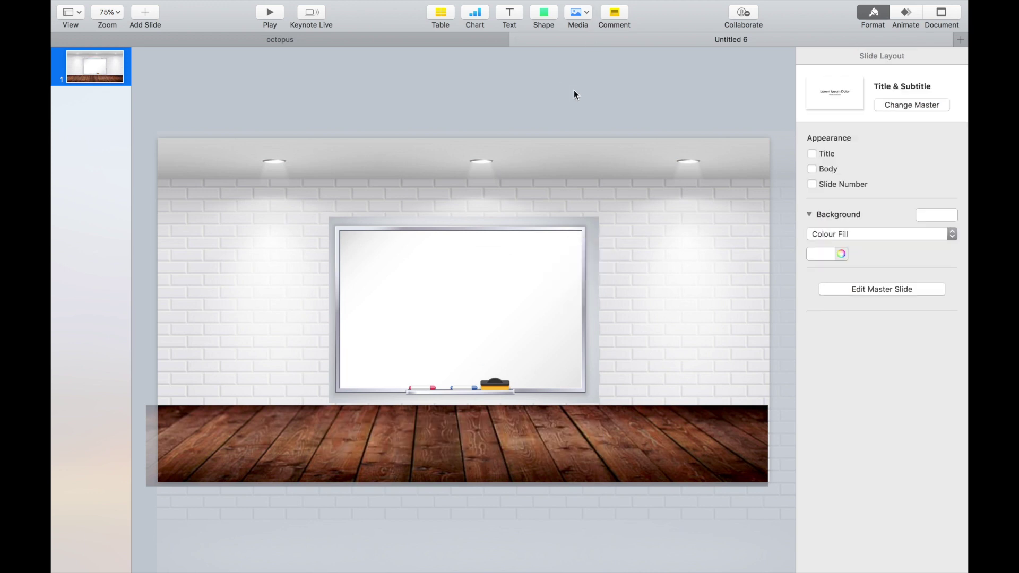
left_click(511, 272)
left_click_drag(598, 218, 548, 278)
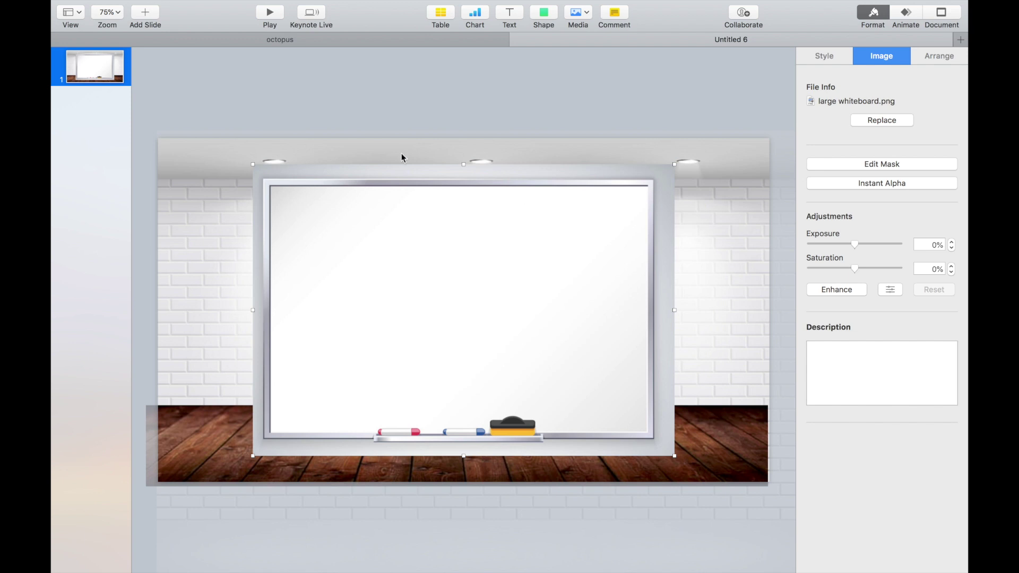
double_click(321, 184)
left_click_drag(252, 165, 261, 178)
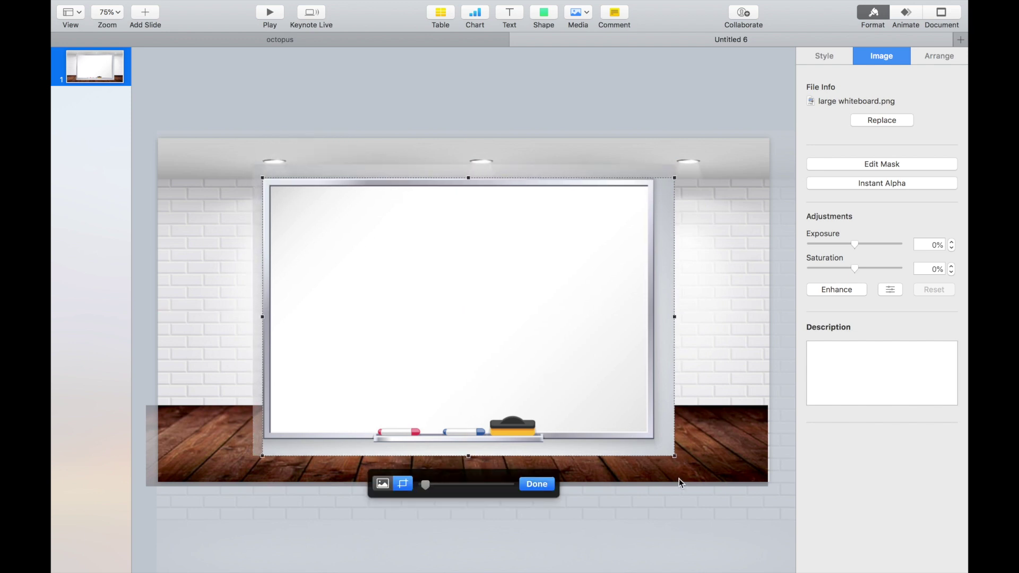
left_click_drag(675, 457, 657, 441)
key("Return")
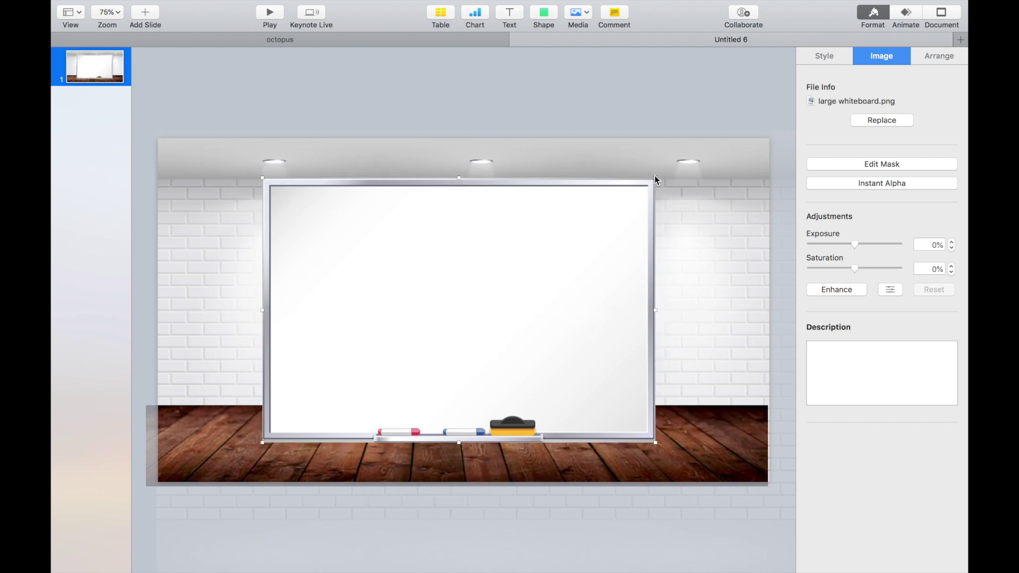
Step: Shrink the whiteboard, place it left of the TV and add a Curved Shadow
left_click_drag(655, 178, 408, 344)
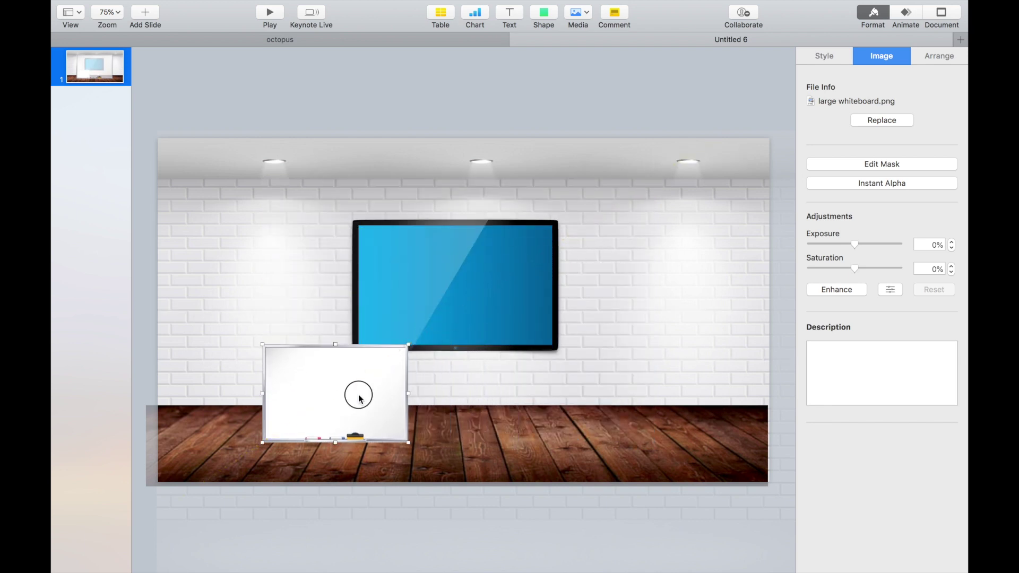
left_click_drag(359, 399, 271, 259)
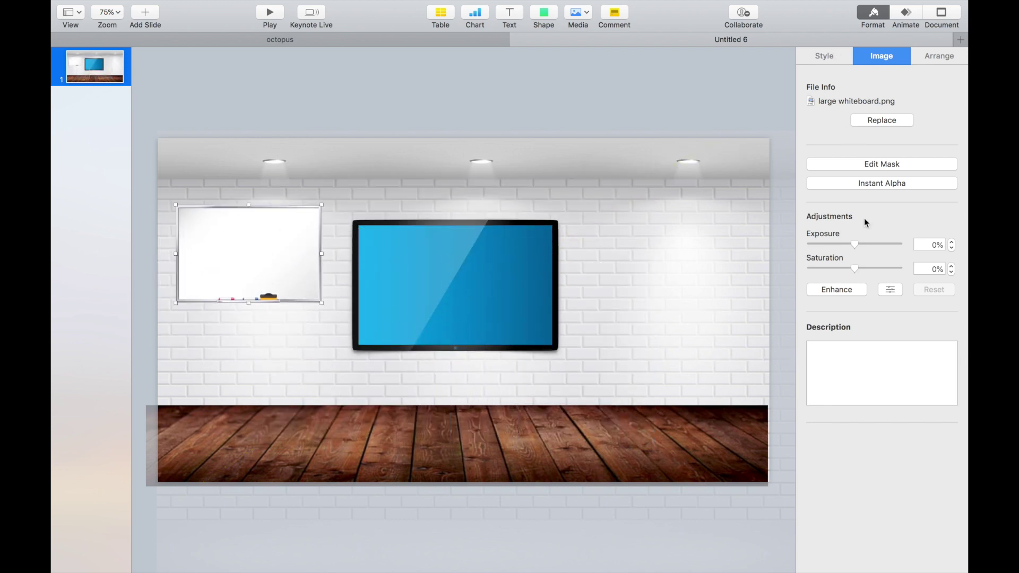
left_click(831, 54)
left_click(860, 268)
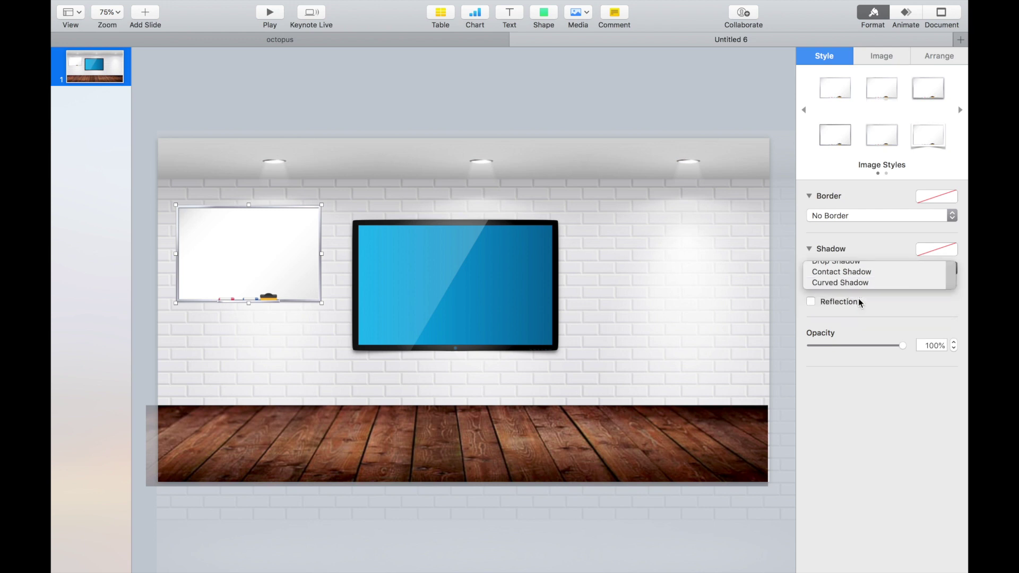
left_click(844, 282)
Step: Insert the white sofa picture
left_click(273, 442)
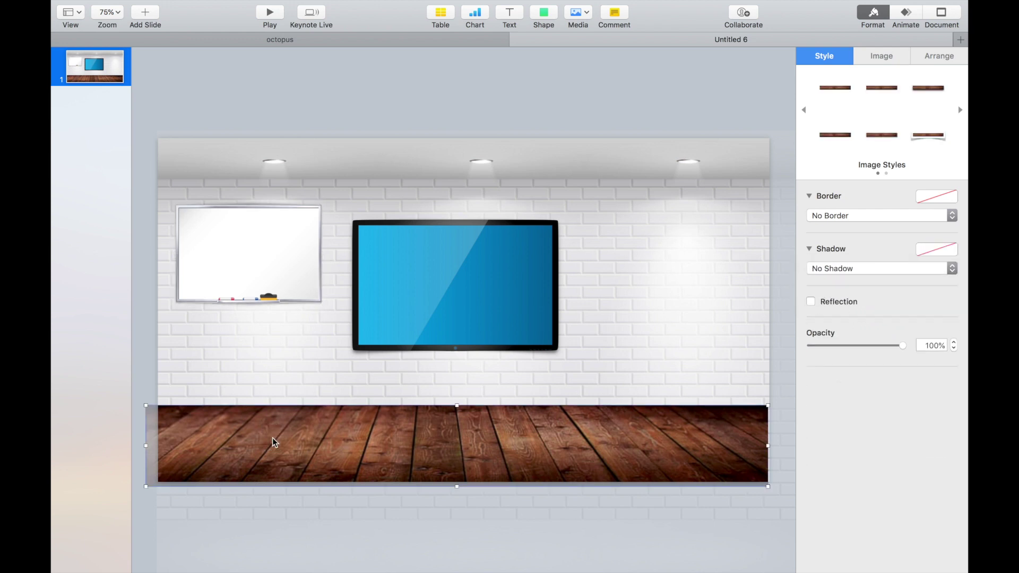
left_click(213, 7)
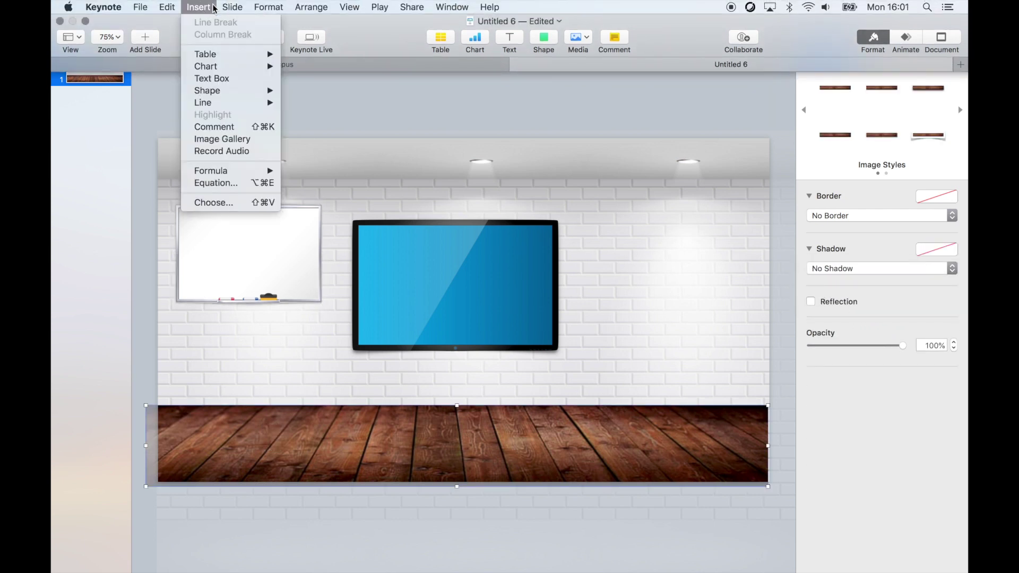
left_click(213, 203)
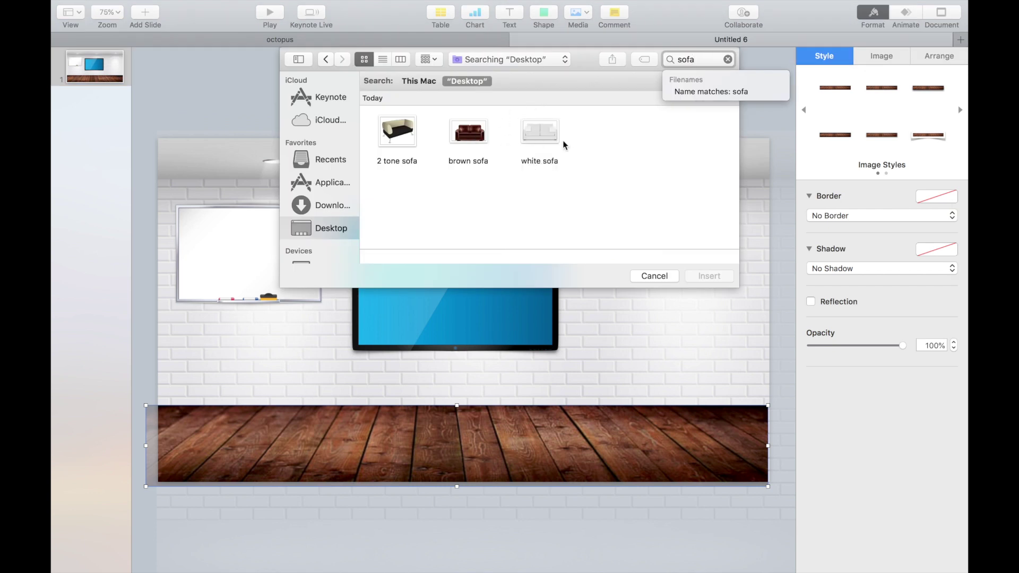
double_click(540, 133)
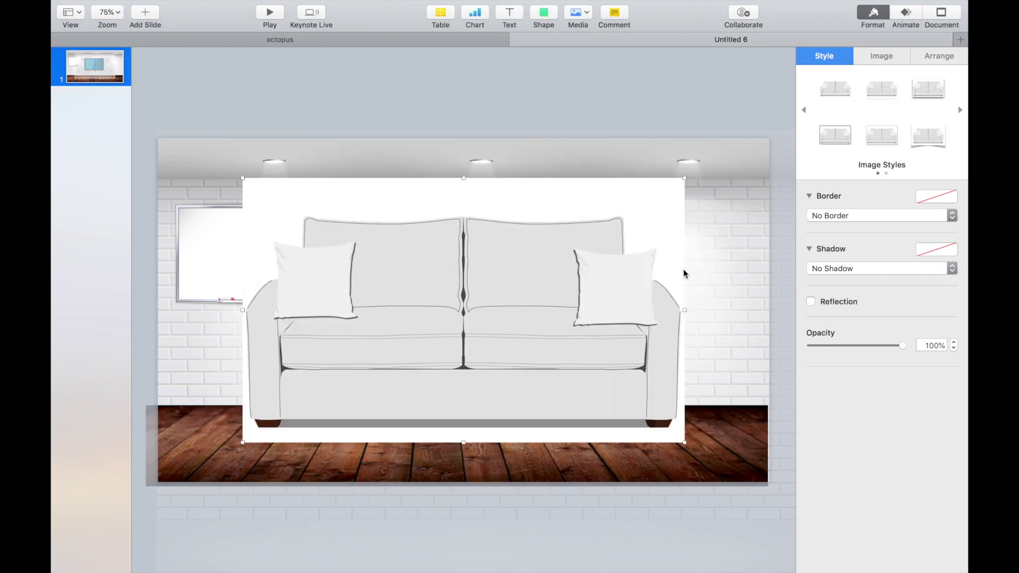
Step: Remove the sofa's white background with Instant Alpha
left_click(890, 55)
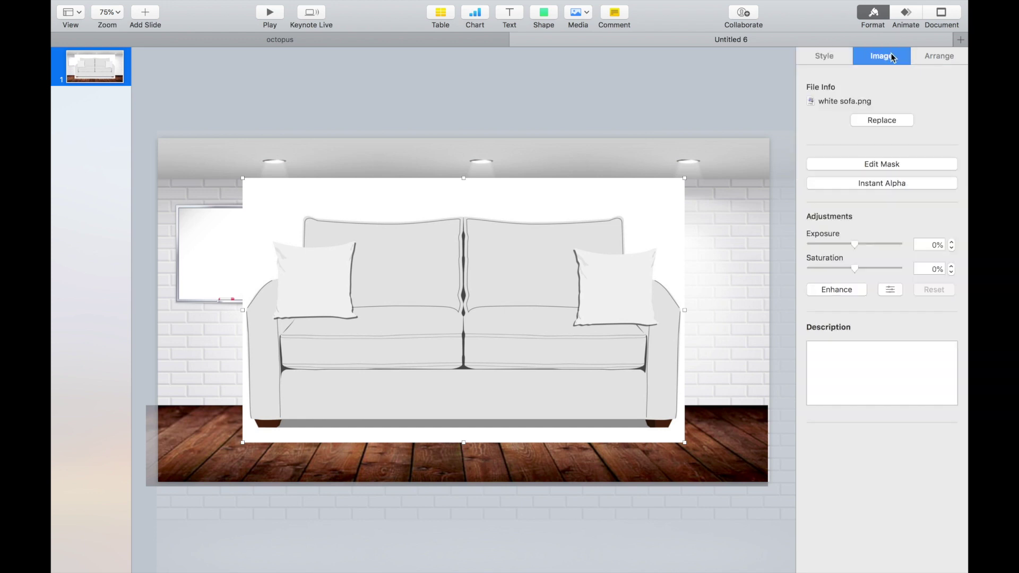
left_click(881, 183)
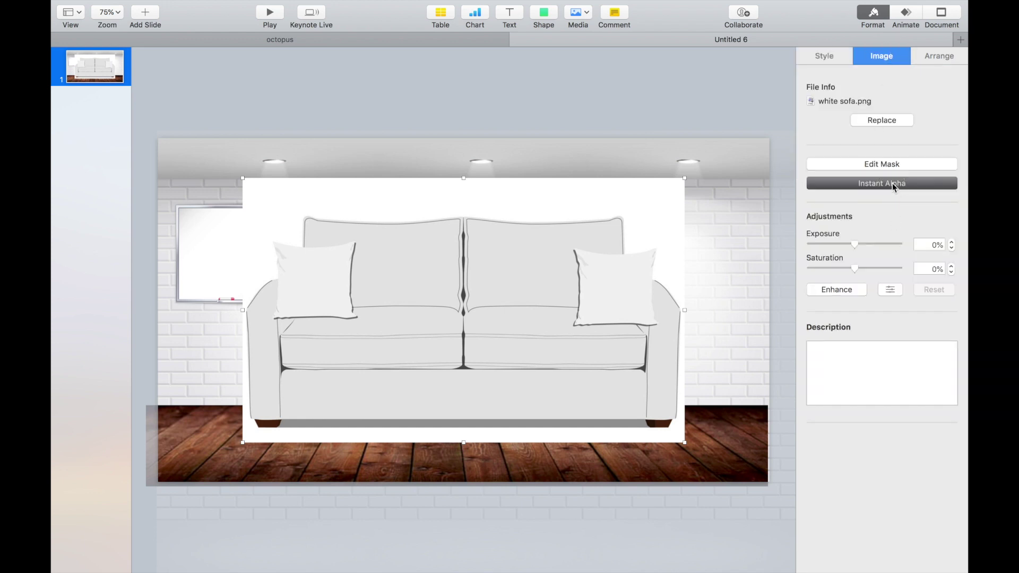
mouse_move(638, 198)
left_mouse_down()
mouse_move(652, 207)
mouse_move(637, 200)
left_mouse_up()
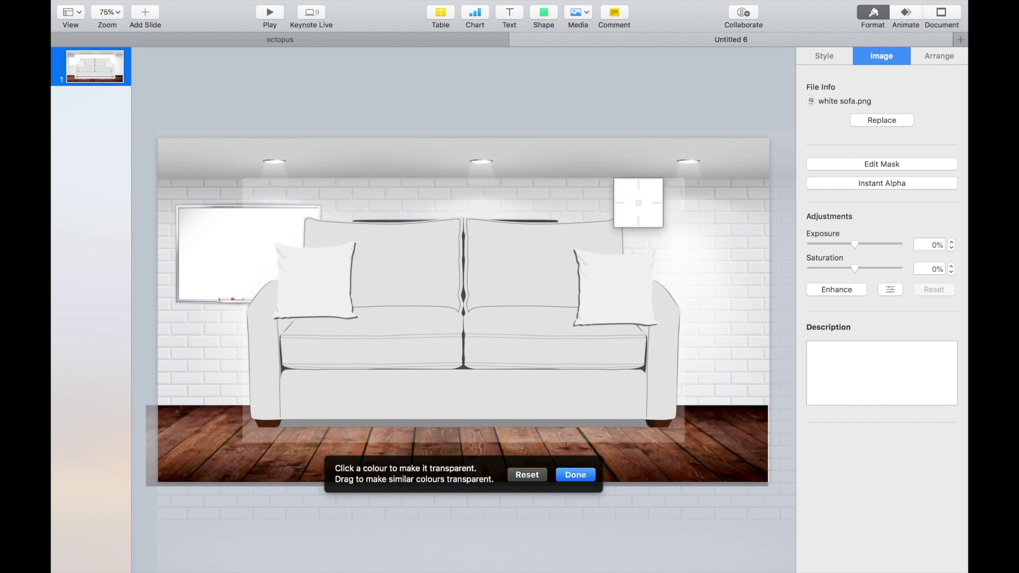
key("Return")
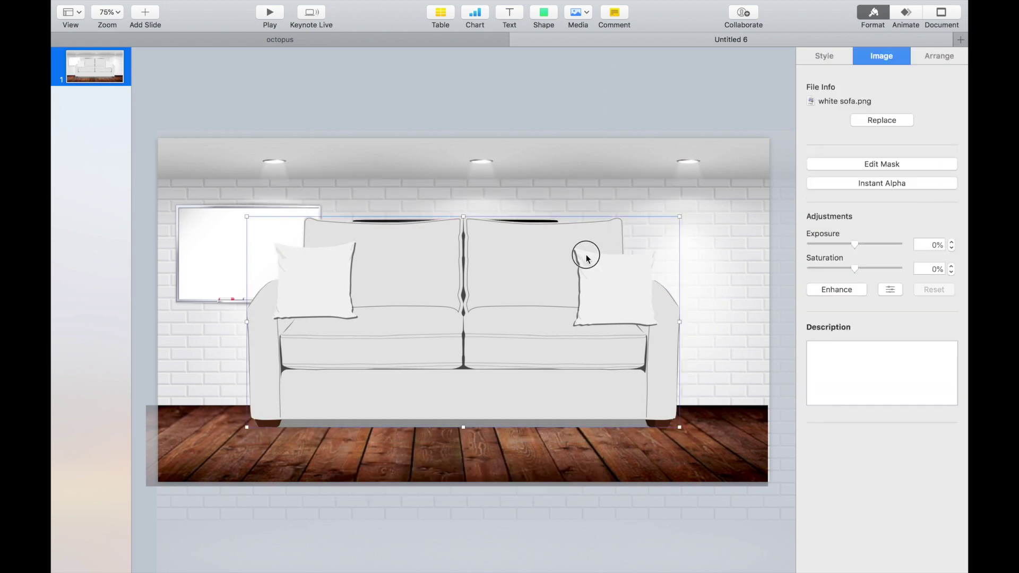
Step: Give the sofa a Curved Shadow and a 1 pt line border
left_click(826, 57)
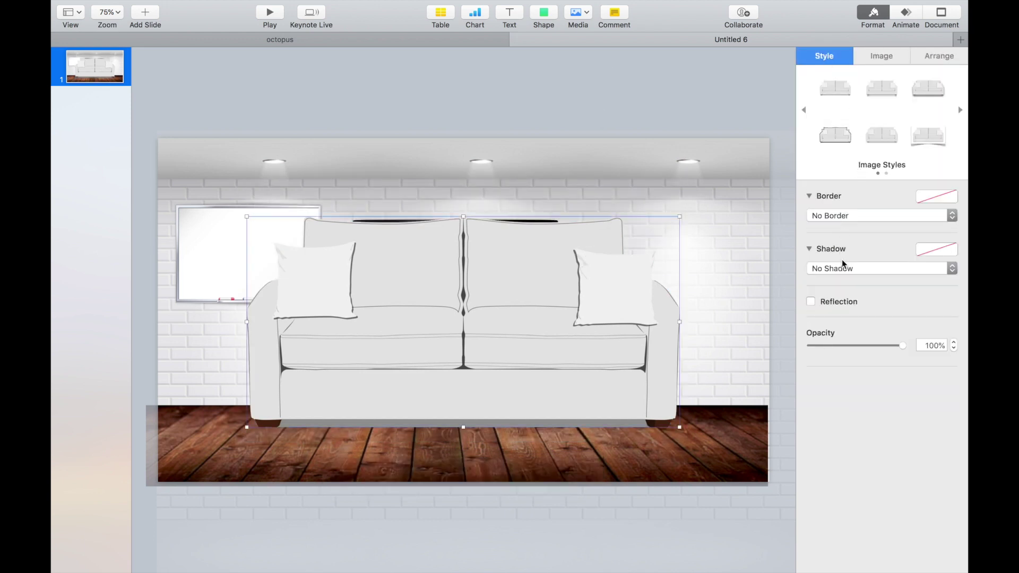
left_click(843, 268)
left_click(833, 301)
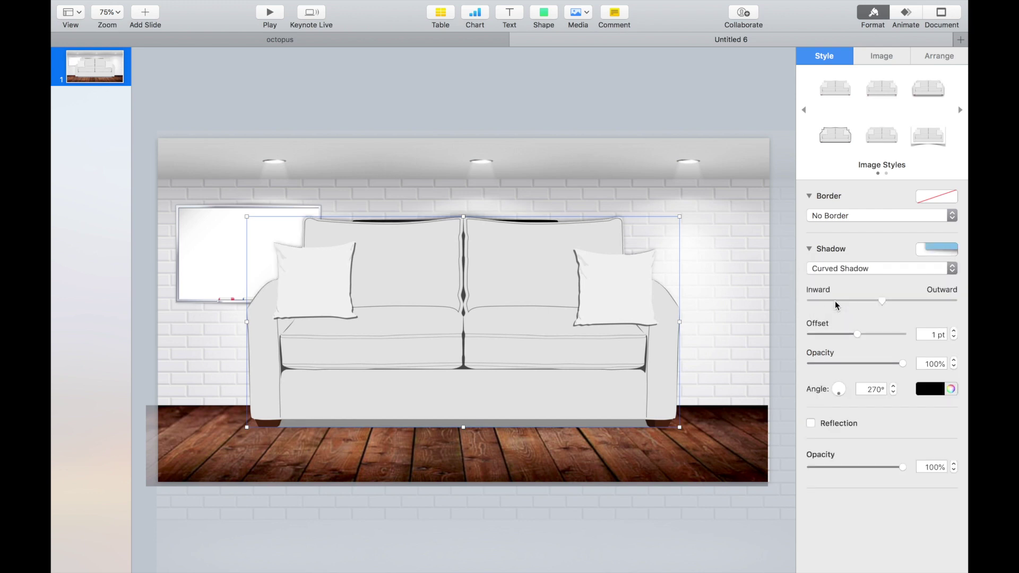
left_click(840, 219)
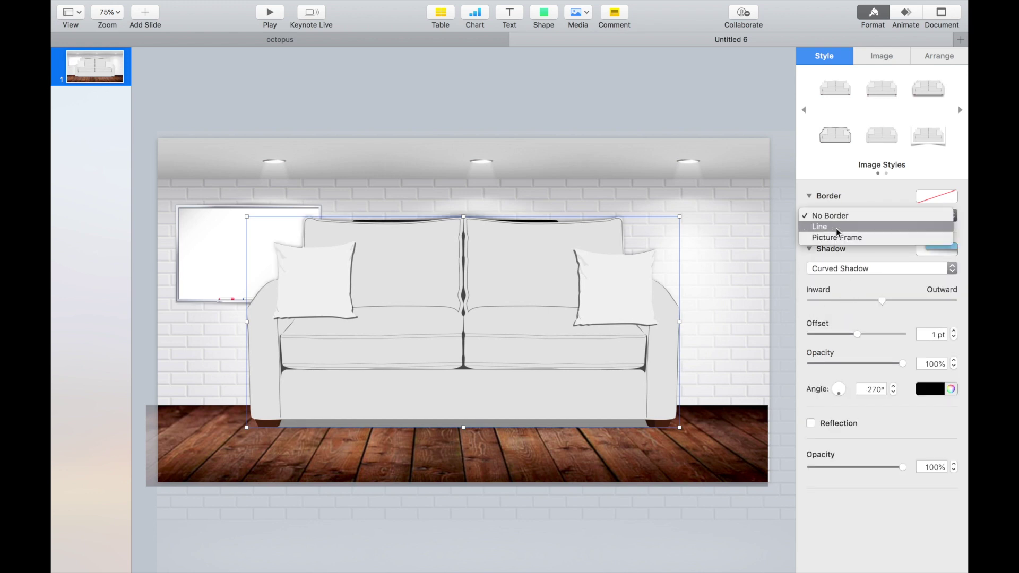
left_click(838, 228)
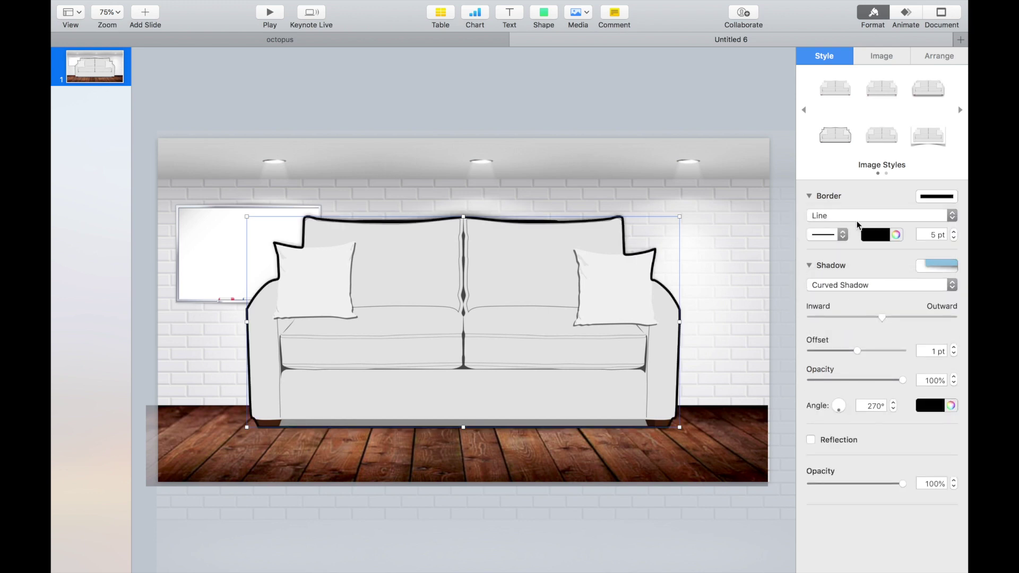
left_click(955, 238)
left_click(954, 238)
left_click(954, 239)
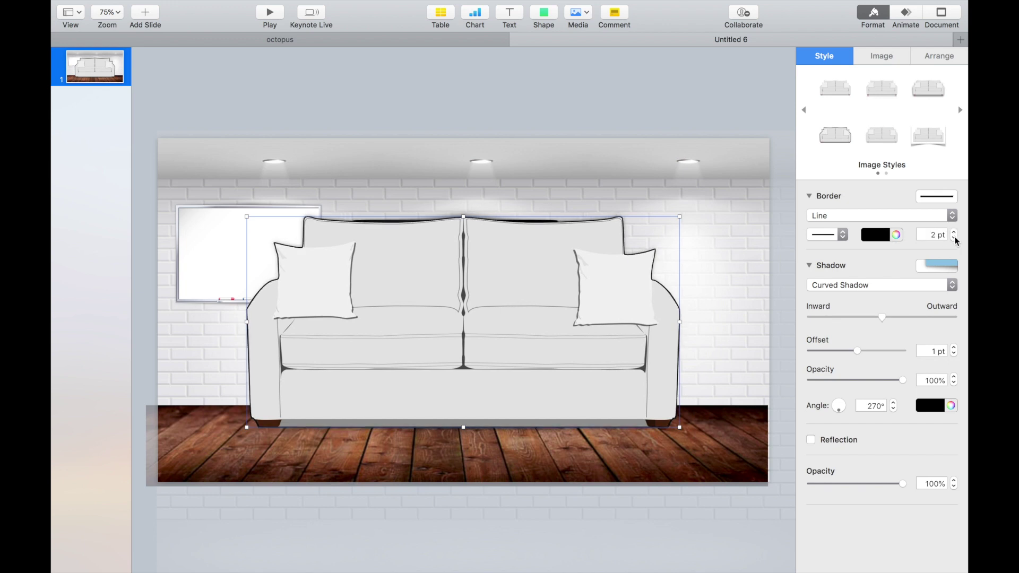
left_click(954, 238)
Step: Shrink the sofa to 347 x 169 pt and set it on the floor at lower left, rotation 0°
left_click_drag(680, 217, 414, 345)
left_click(317, 406)
left_click_drag(317, 406, 263, 422)
left_click(941, 54)
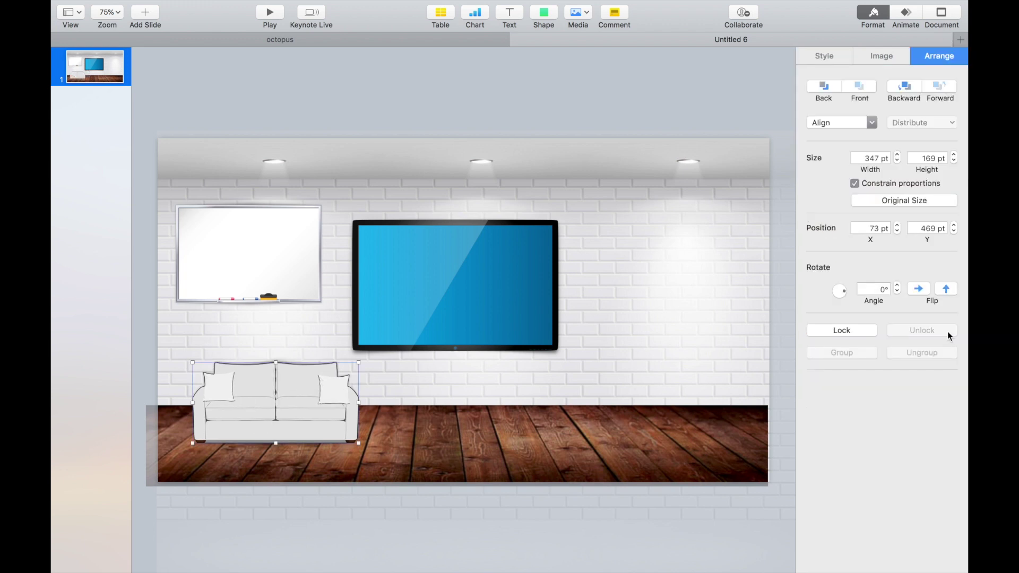
left_click(896, 286)
left_click(897, 286)
left_click(896, 286)
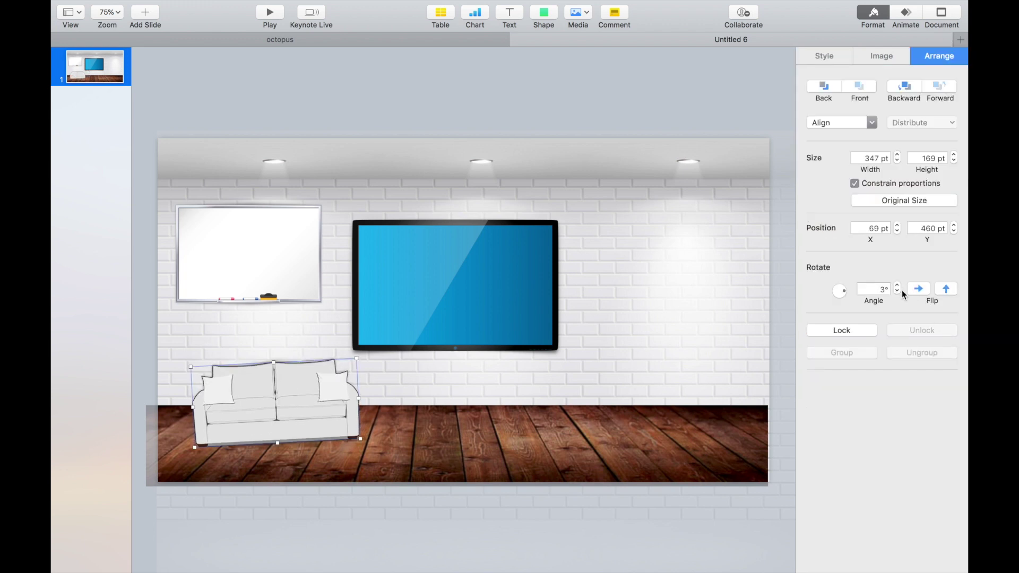
left_click(897, 293)
left_click(897, 293)
left_click(897, 293)
left_click(897, 293)
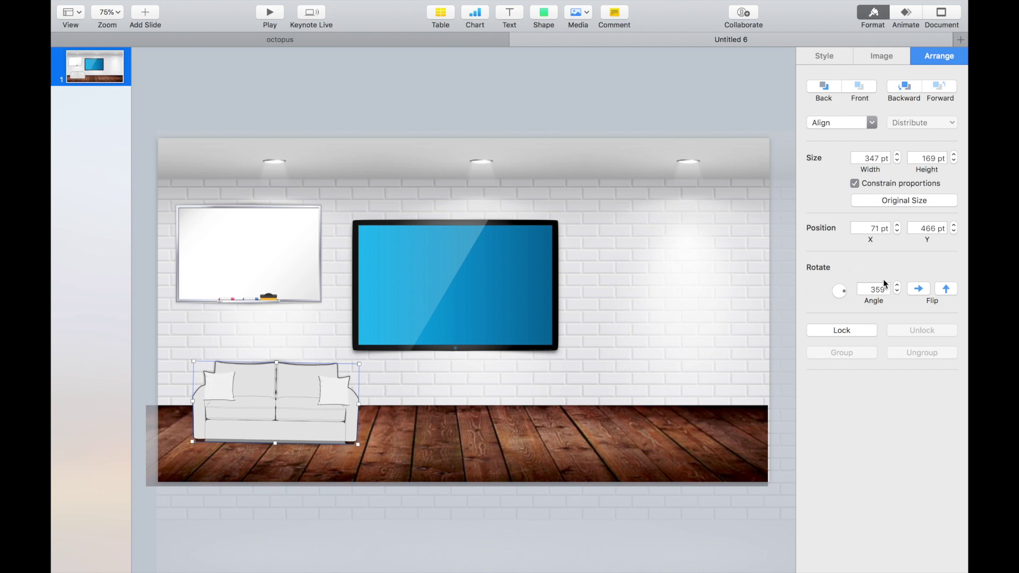
left_click(898, 285)
left_click_drag(318, 412, 305, 427)
left_click(538, 106)
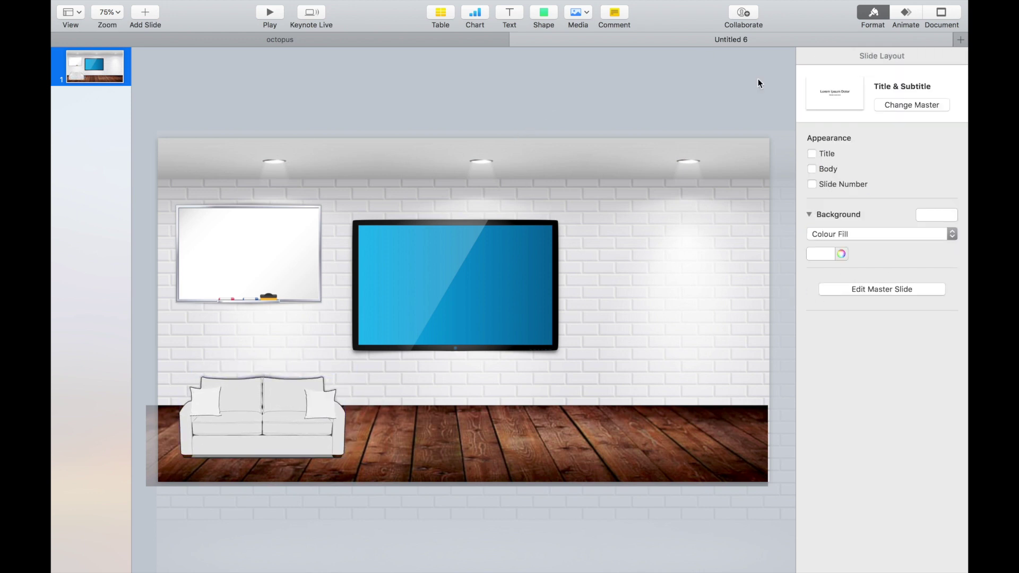
Step: Insert the window11.png picture onto the slide
left_click(198, 7)
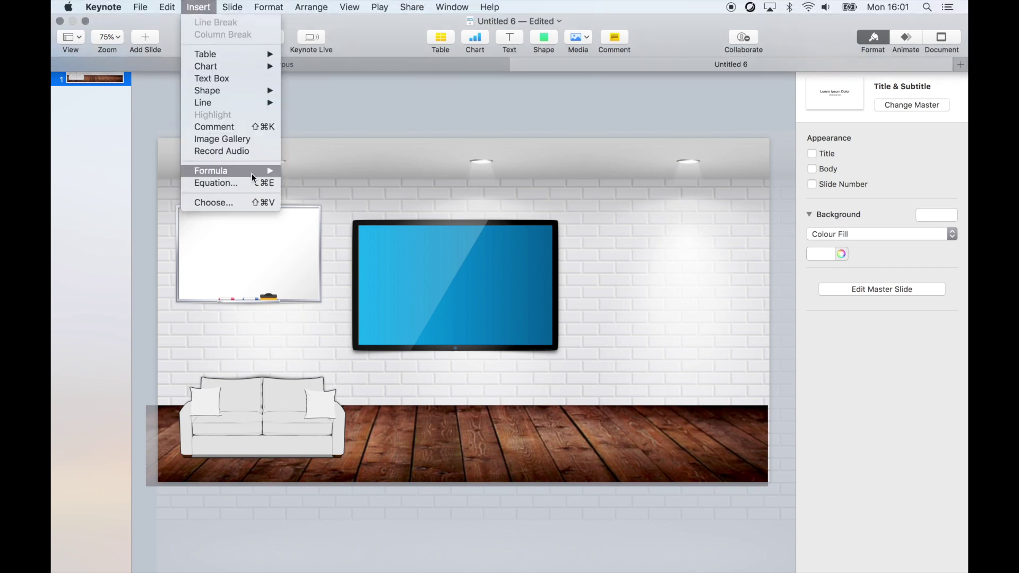
left_click(234, 203)
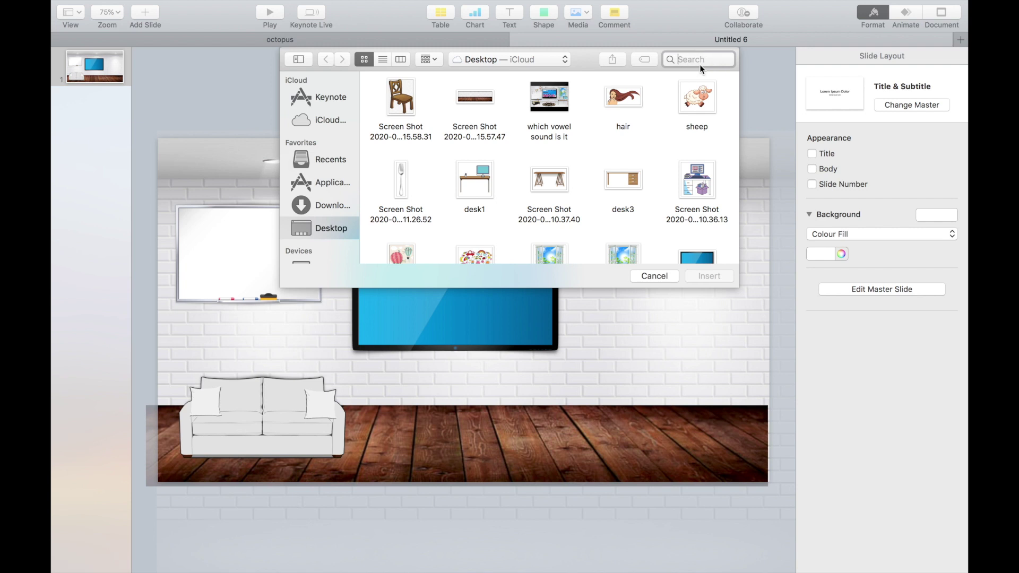
type("window")
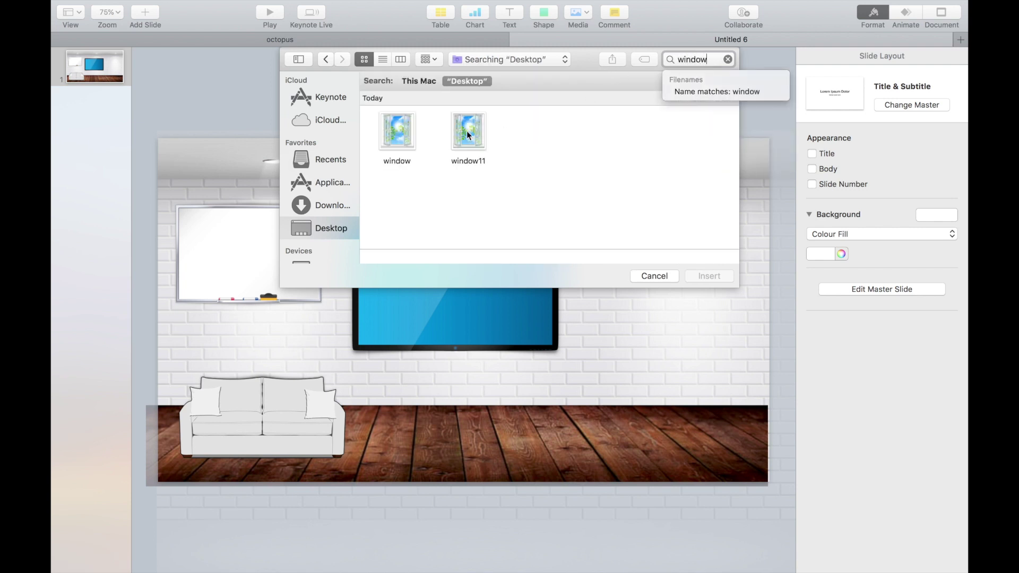
double_click(455, 132)
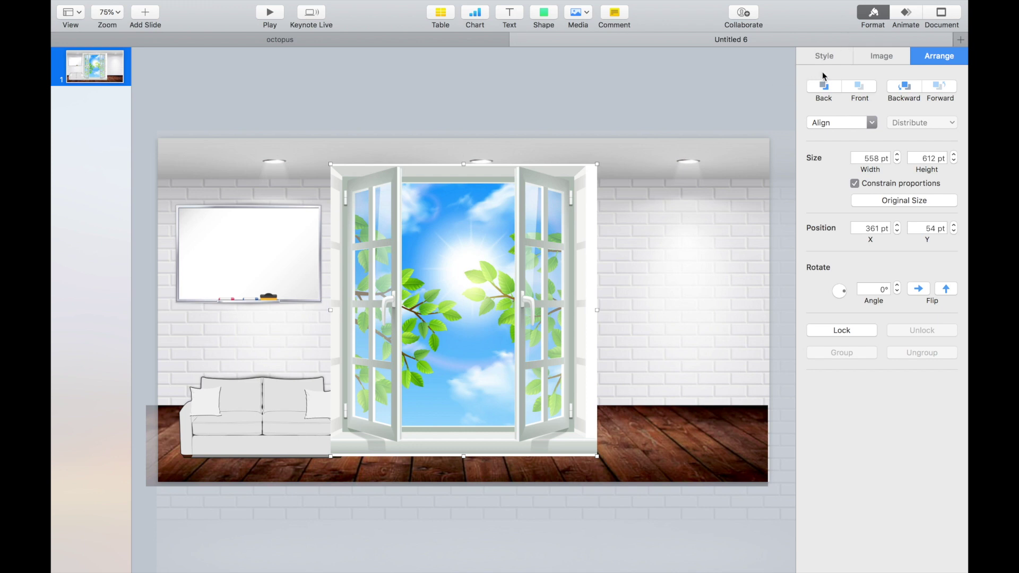
Step: Use Instant Alpha to make the colour around the window frame and sill transparent
left_click(877, 57)
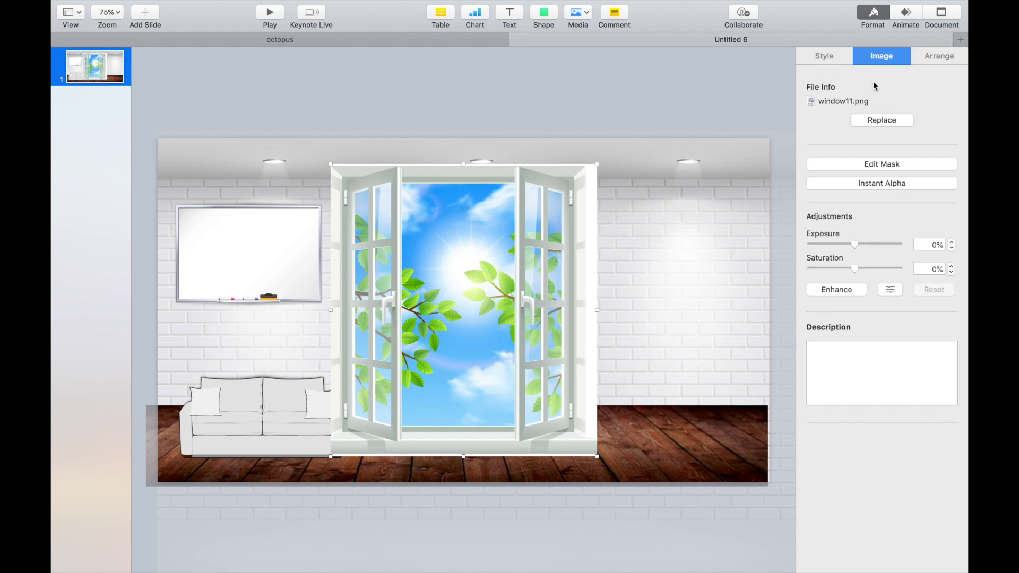
left_click(870, 183)
left_click_drag(593, 236, 593, 236)
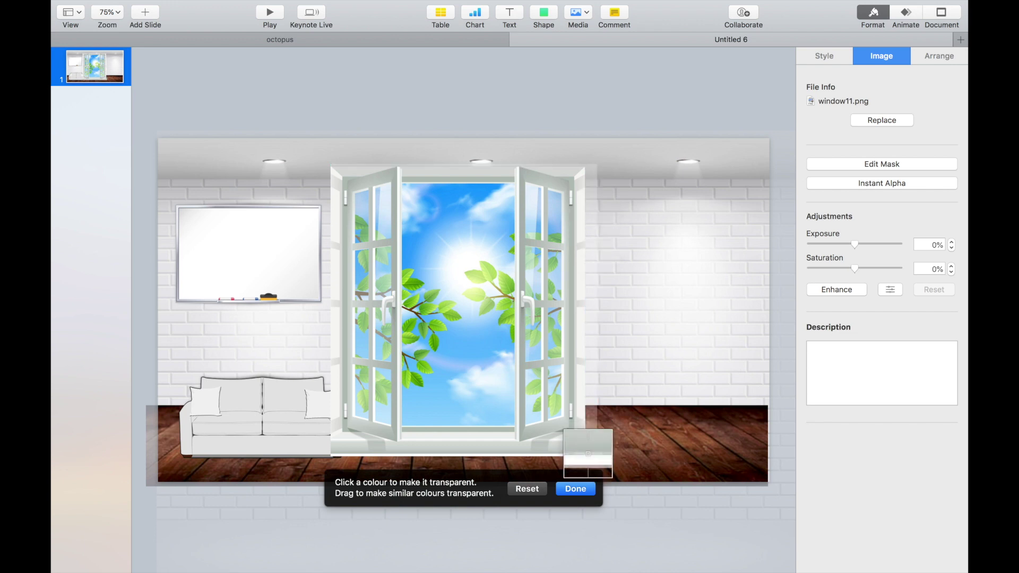
left_click_drag(587, 456, 589, 457)
left_click(566, 120)
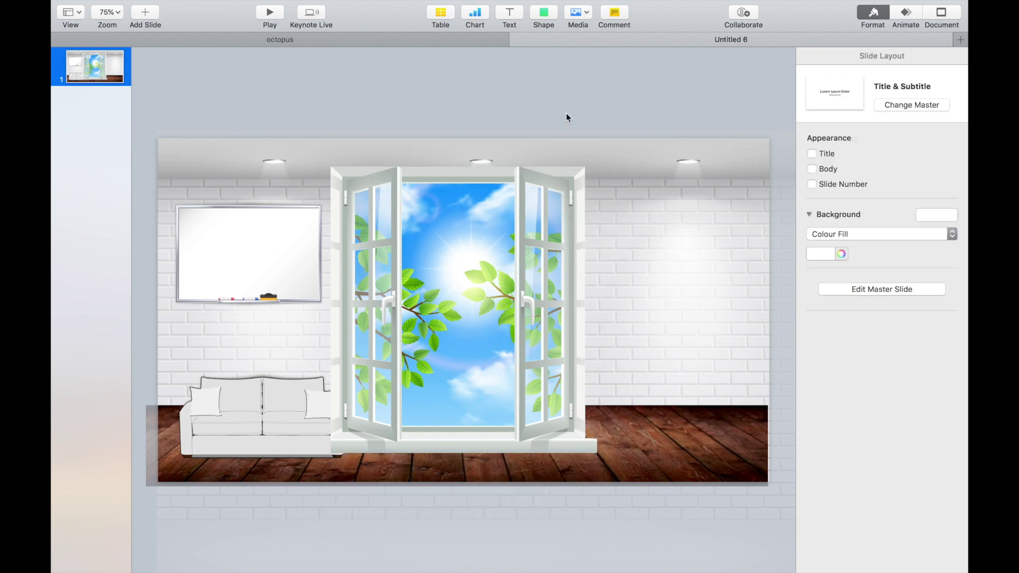
Step: Shrink the window image and place it on the upper-right of the brick wall
left_click(547, 237)
left_click_drag(597, 166, 441, 317)
left_click_drag(381, 384, 651, 256)
left_click_drag(720, 325, 756, 351)
left_click_drag(727, 341, 745, 325)
Step: Give the window a Contact Shadow and shift the TV slightly right
left_click(825, 56)
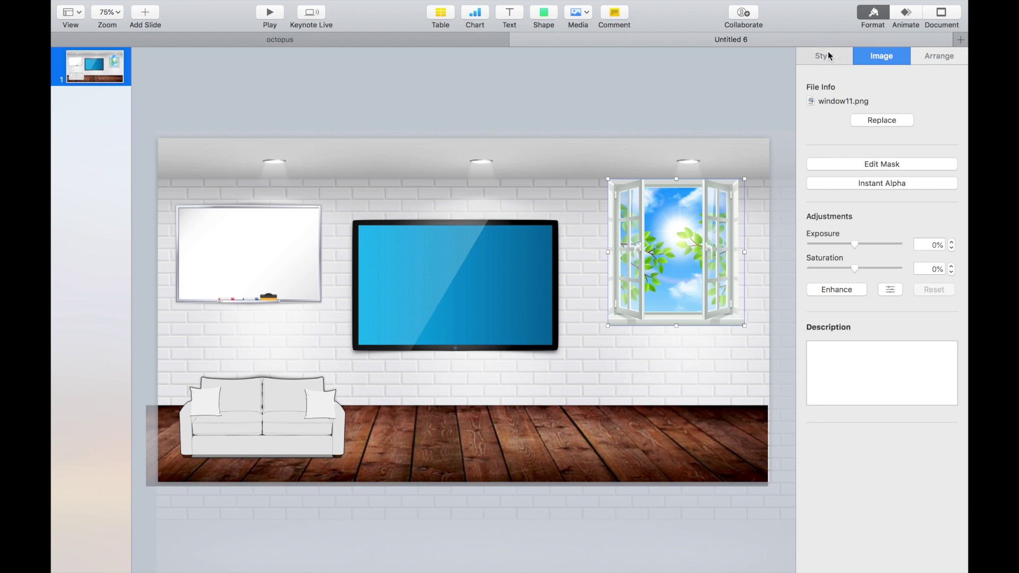
left_click(842, 269)
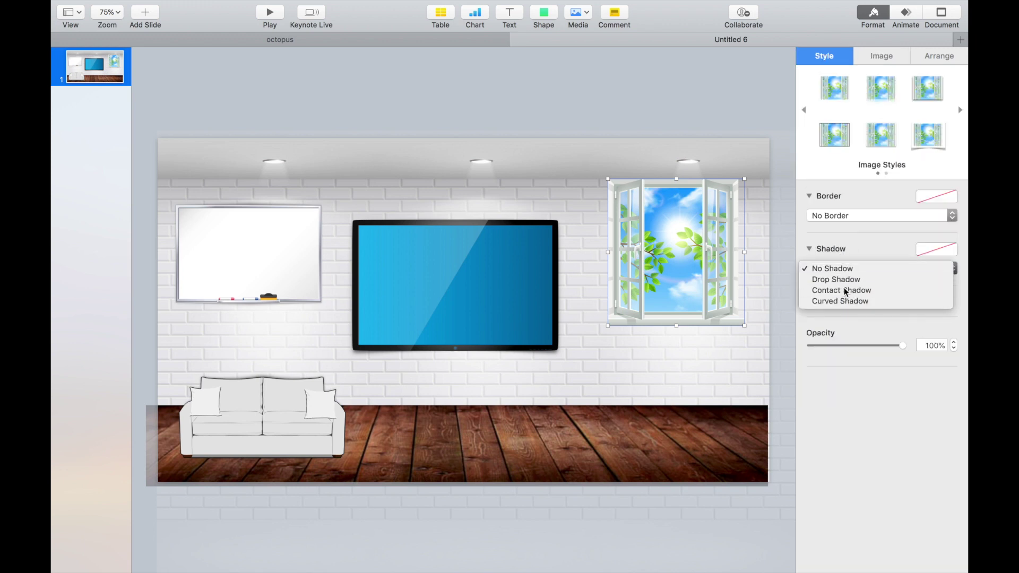
left_click(844, 291)
left_click(707, 358)
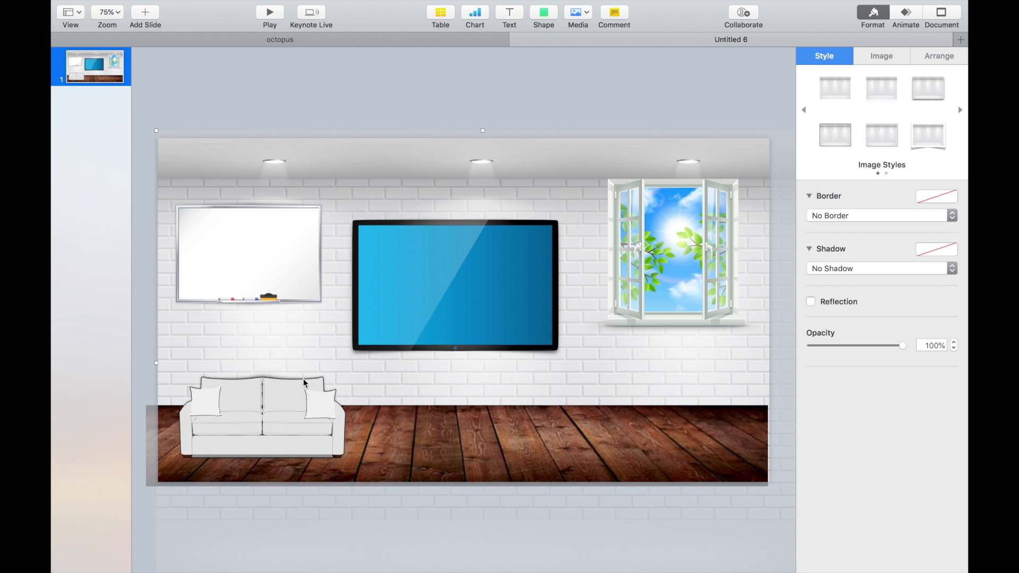
left_click_drag(427, 282, 450, 285)
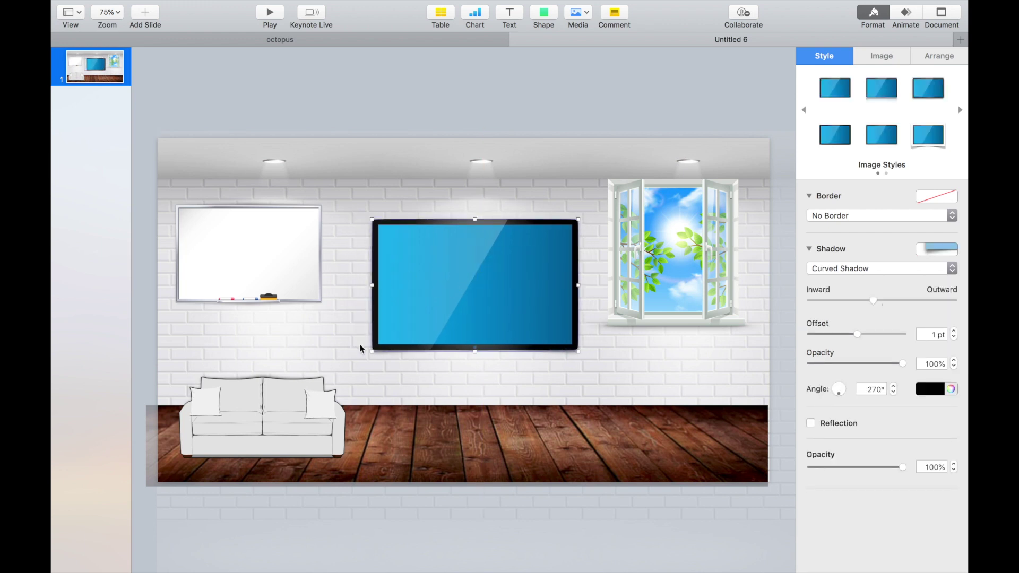
Step: Insert 'which vowel sound is it.m4v' and size it to about 408 x 230 pt over the TV screen
left_click(441, 72)
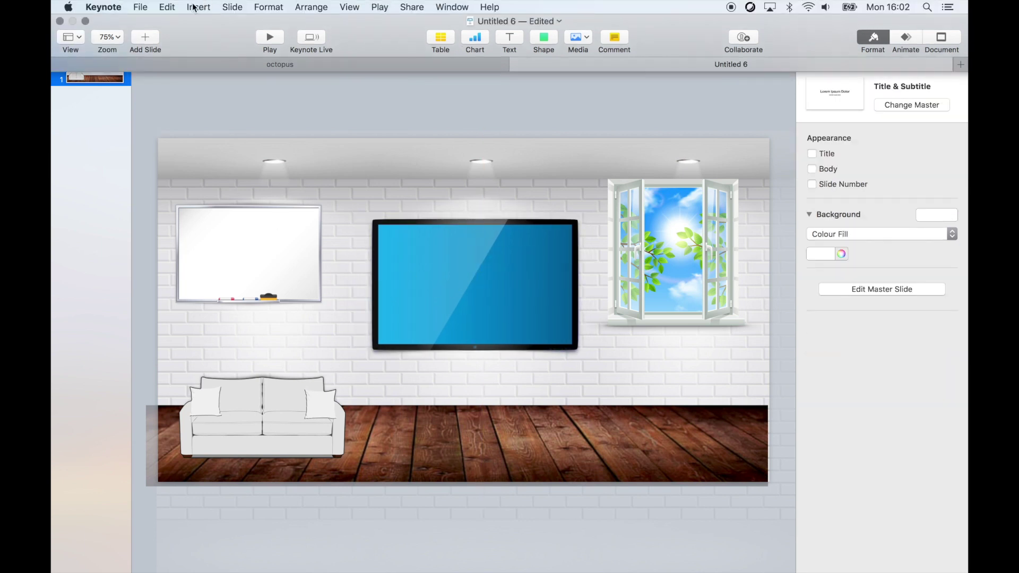
left_click(194, 8)
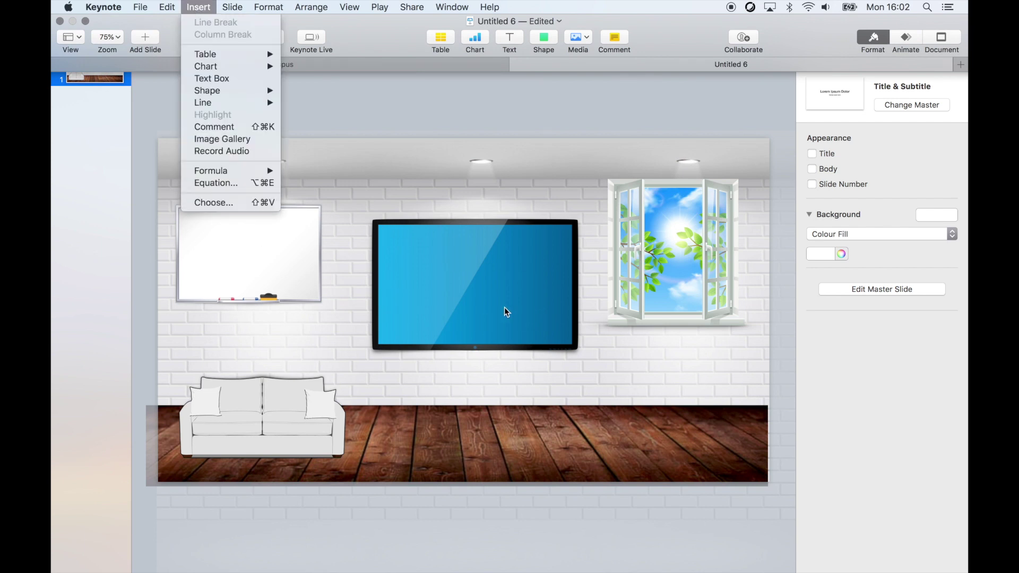
left_click(208, 203)
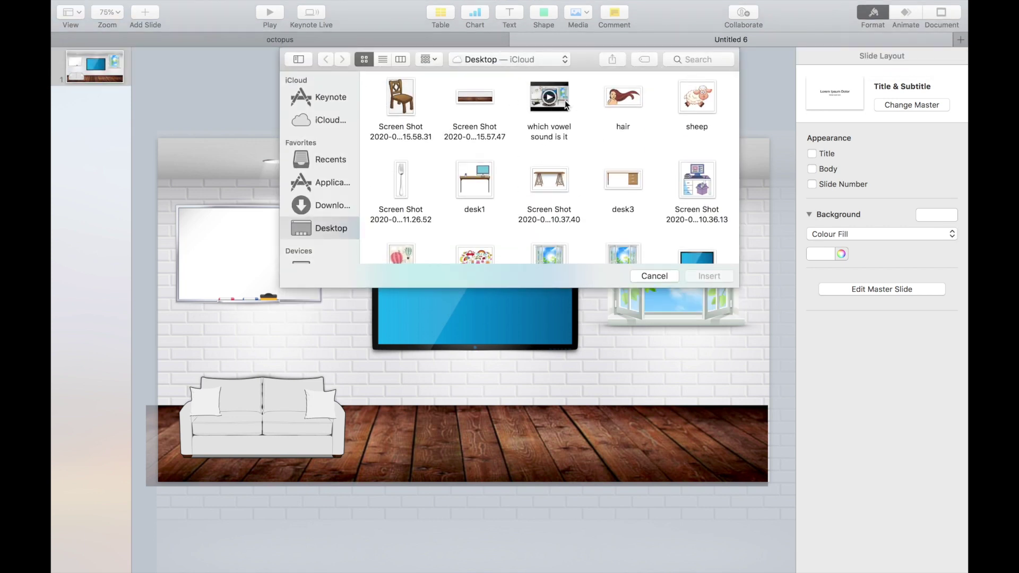
double_click(565, 100)
left_click_drag(478, 302, 341, 375)
left_click_drag(296, 407, 510, 254)
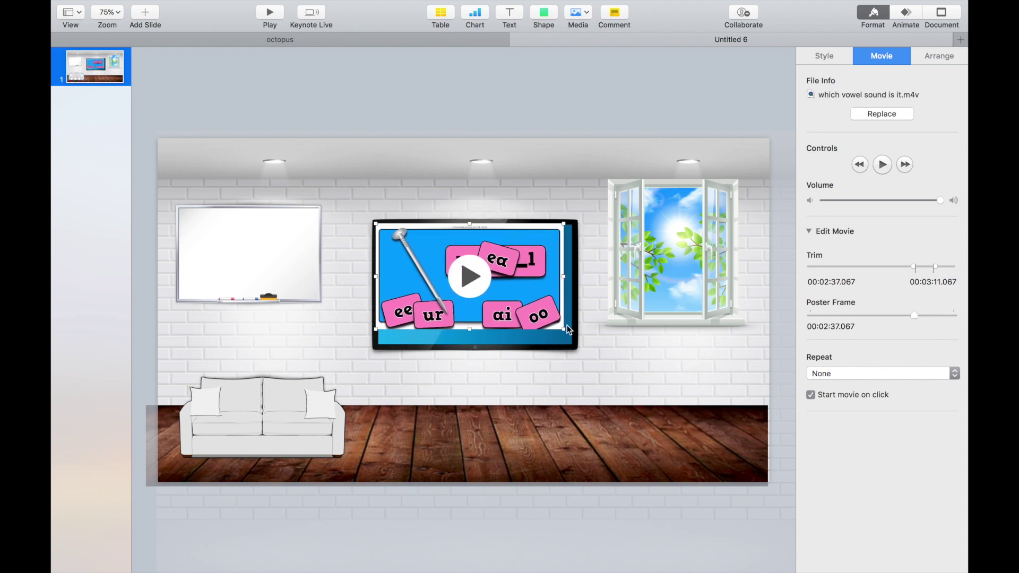
mouse_move(562, 330)
left_mouse_down()
mouse_move(566, 341)
mouse_move(575, 336)
left_mouse_up()
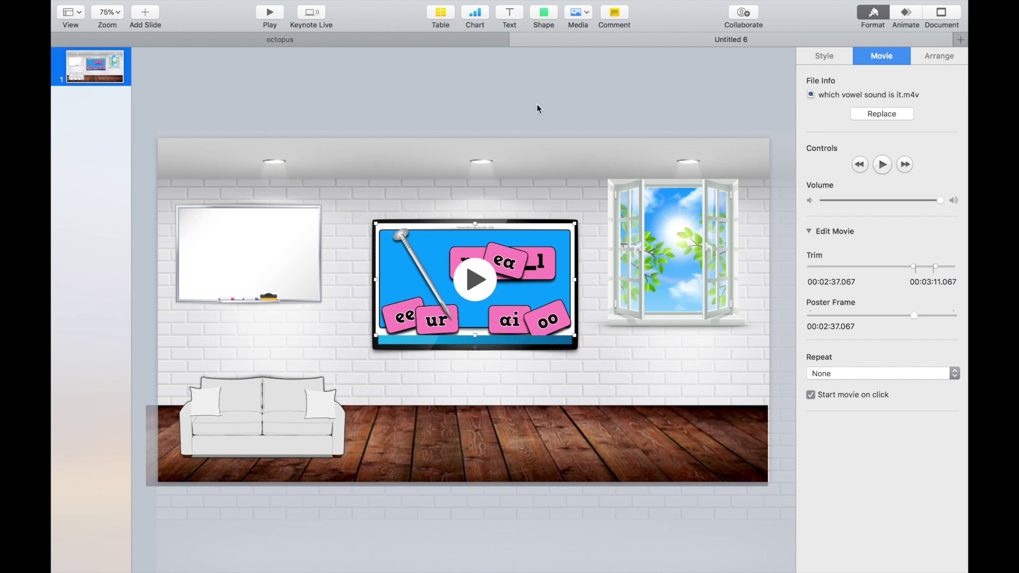
Step: Add a square, stretch it across the TV's lower half, and fill it black
left_click(549, 15)
left_click(543, 109)
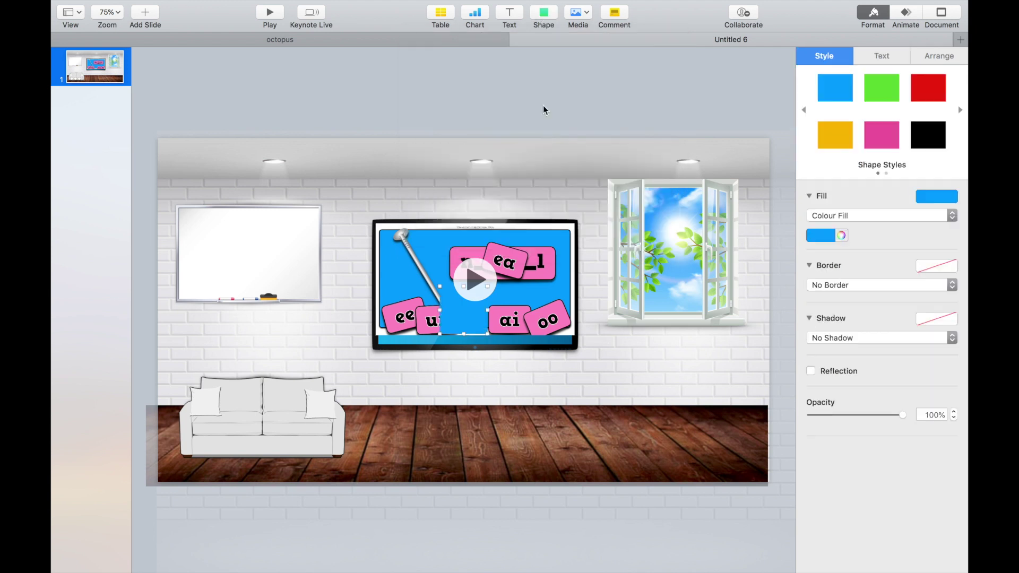
left_click_drag(478, 324, 404, 333)
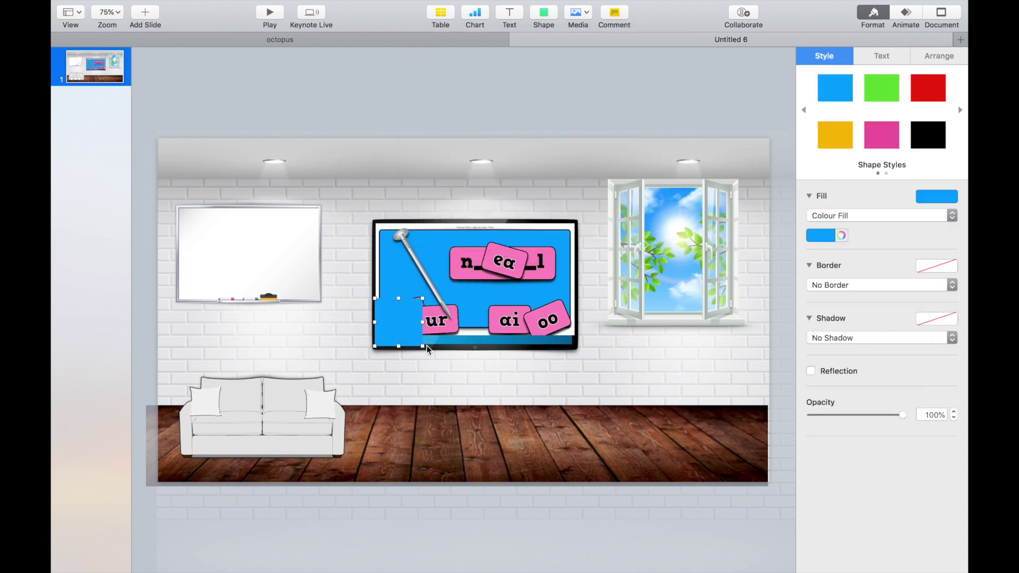
left_click_drag(419, 346, 570, 345)
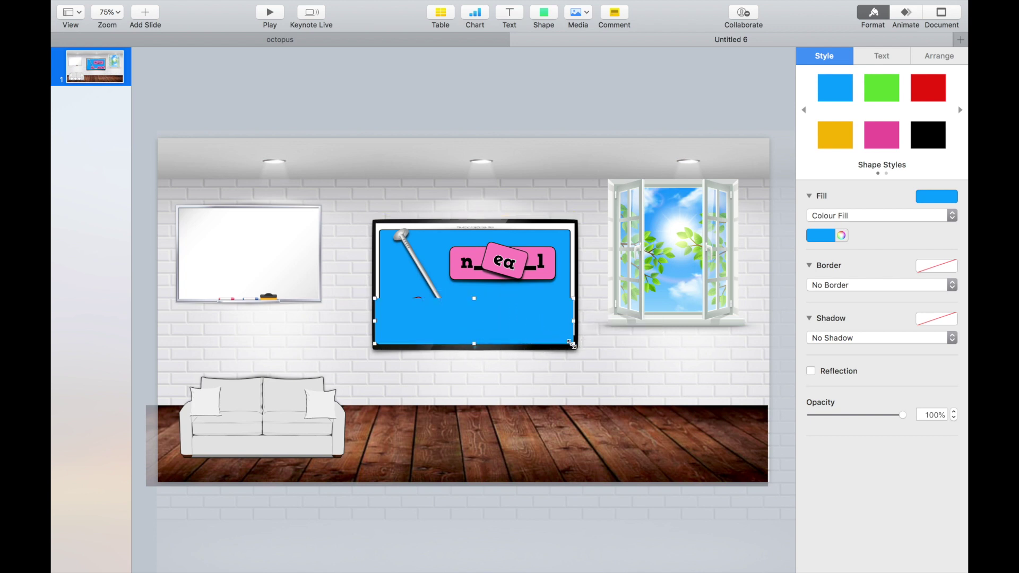
left_click(942, 140)
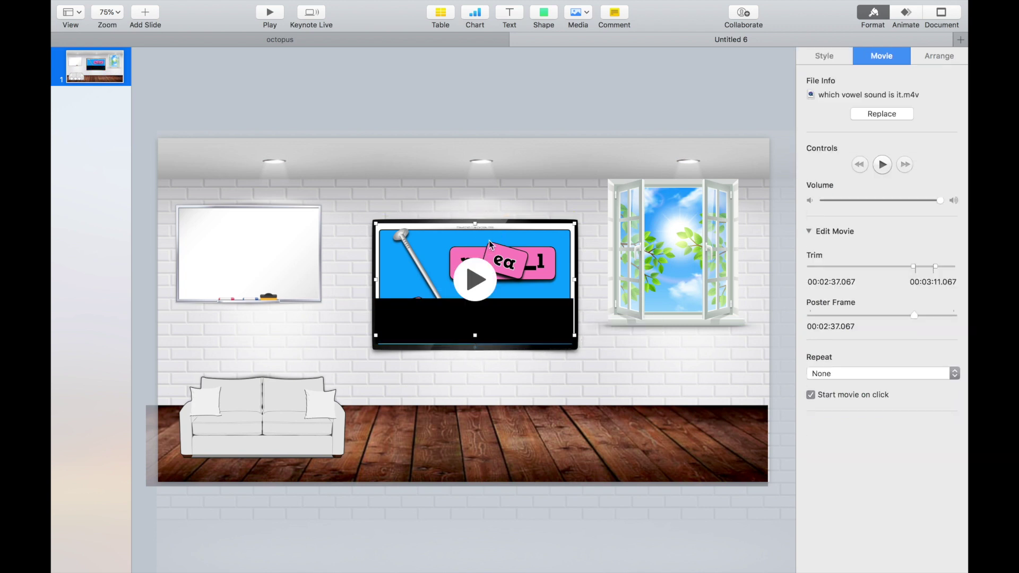
Step: Bring the vowel-sound video in front of the black rectangle
left_click(943, 56)
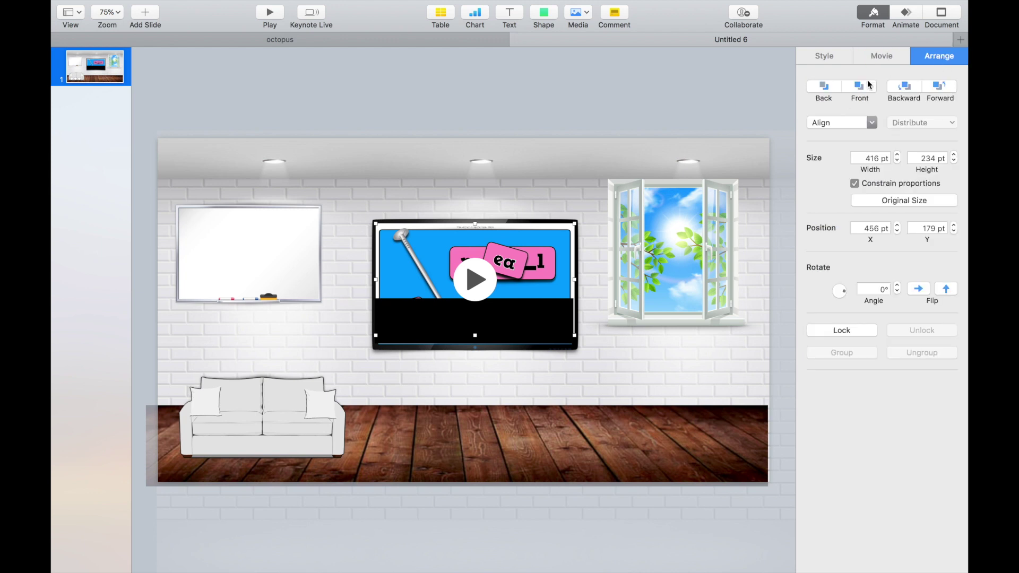
left_click(857, 84)
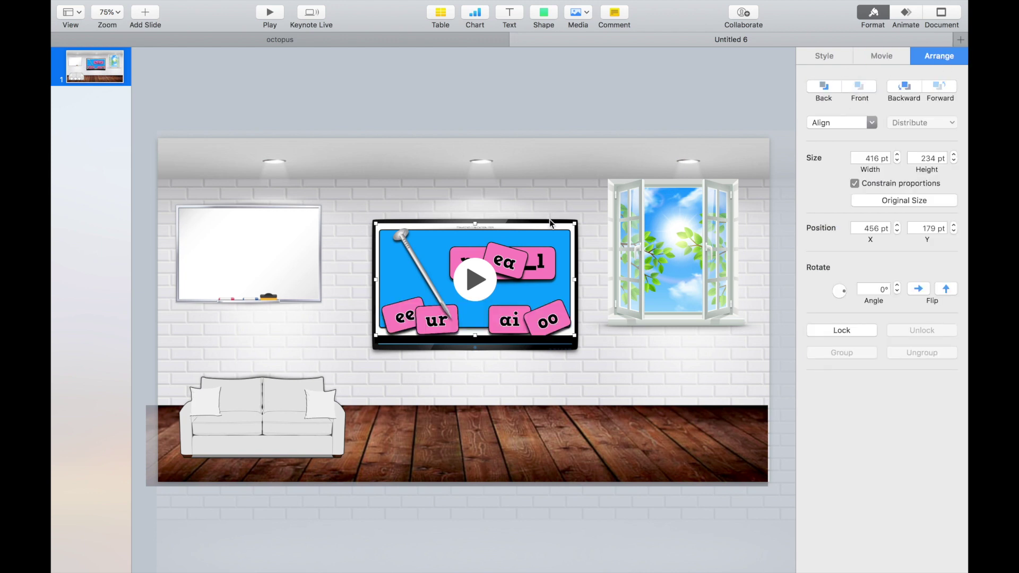
left_click(357, 216)
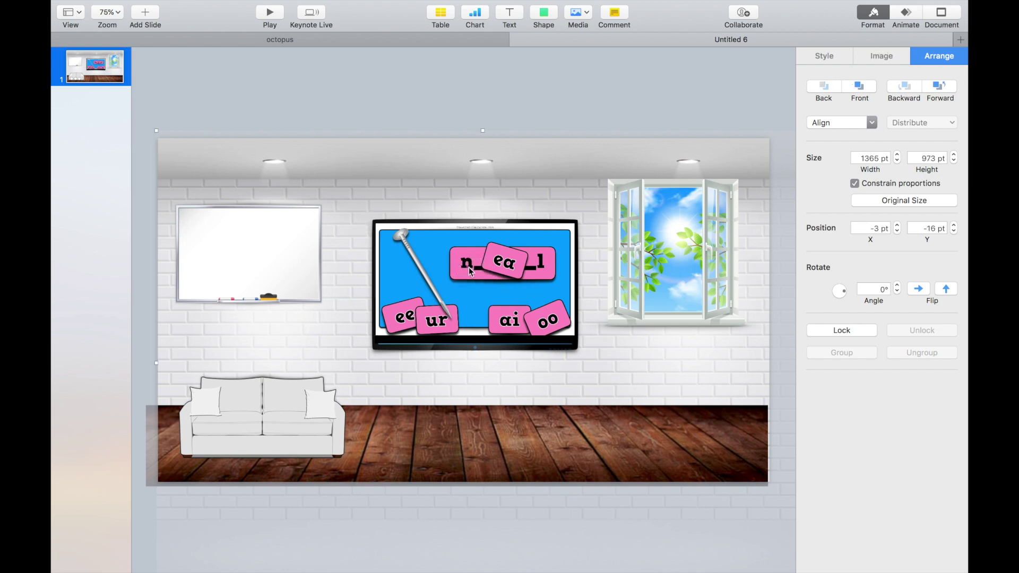
Step: Add a 'Monday 25th May 2020' text box on the whiteboard in the Holaholo font
left_click(214, 266)
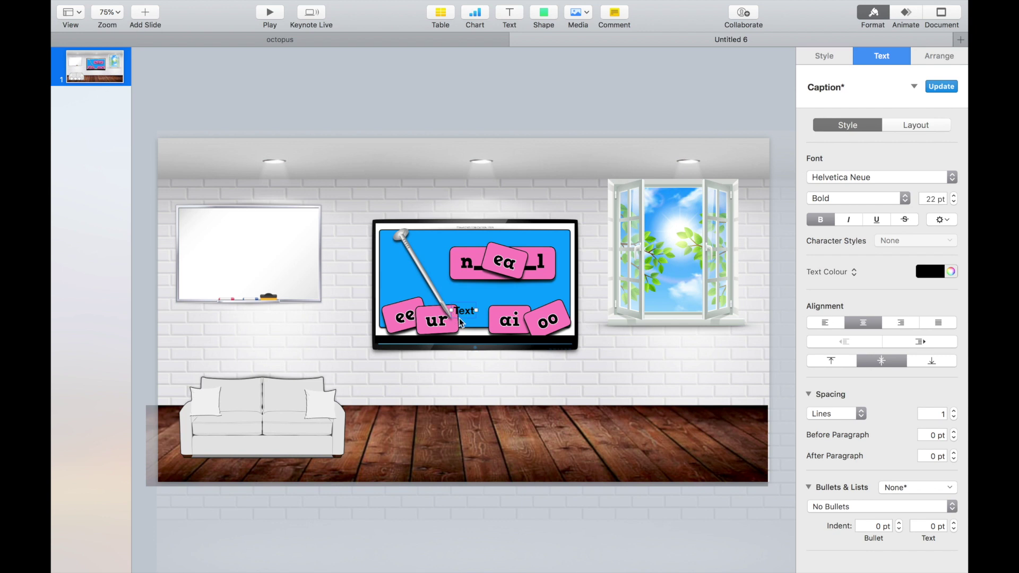
left_click_drag(459, 317, 211, 229)
type("Monday 2")
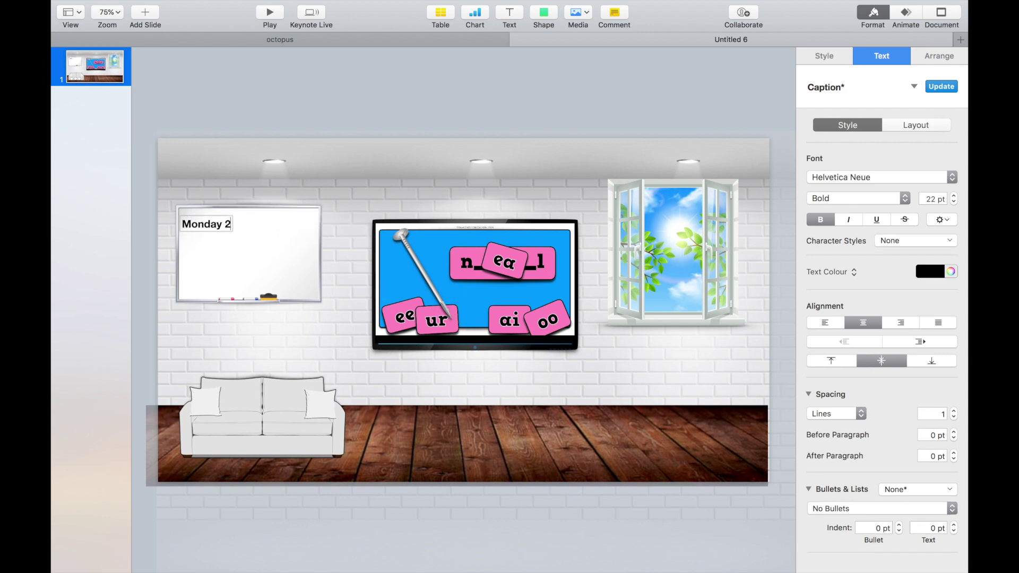
type("5th May")
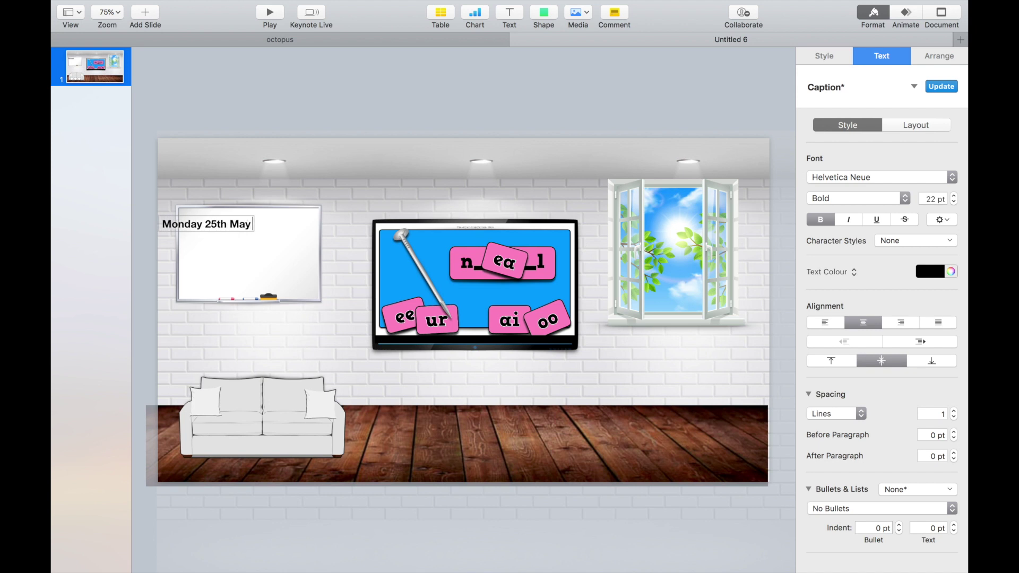
type(" 2020")
left_click_drag(265, 224, 149, 223)
left_click(845, 177)
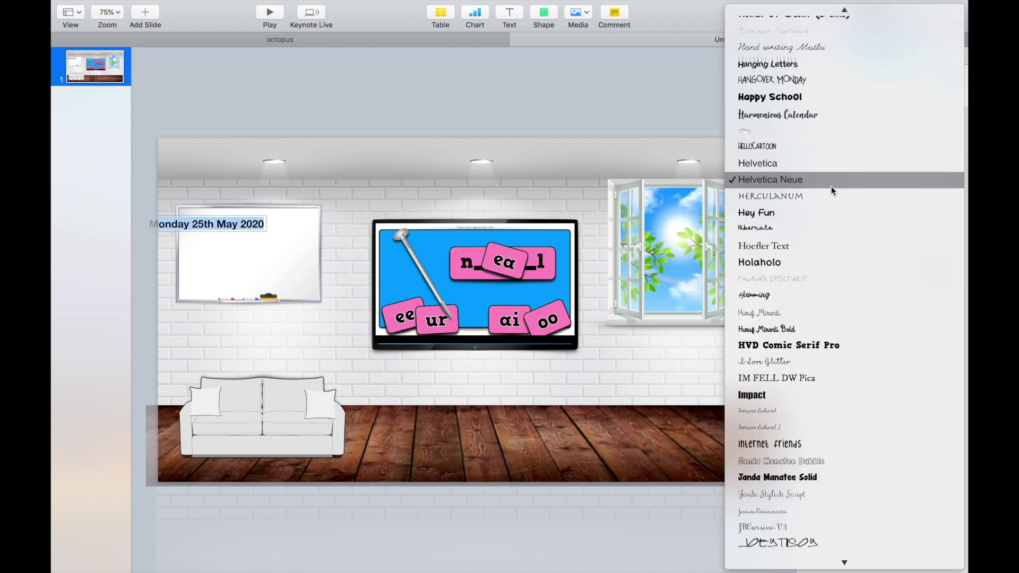
left_click(819, 263)
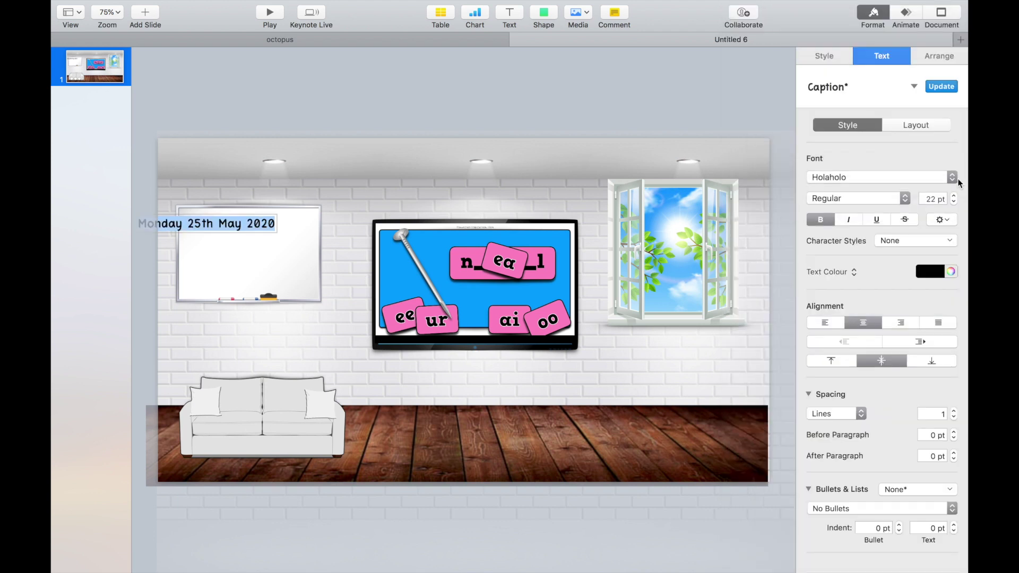
left_click(954, 202)
Step: Center the date along the top and enlarge the whiteboard from its corner
left_click(298, 192)
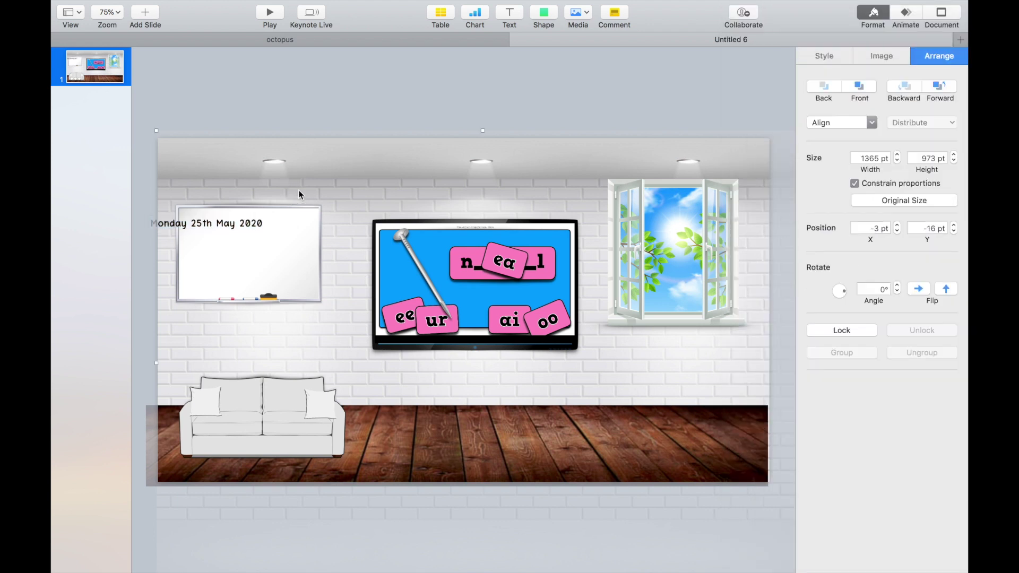
left_click_drag(243, 223, 274, 223)
left_click(281, 248)
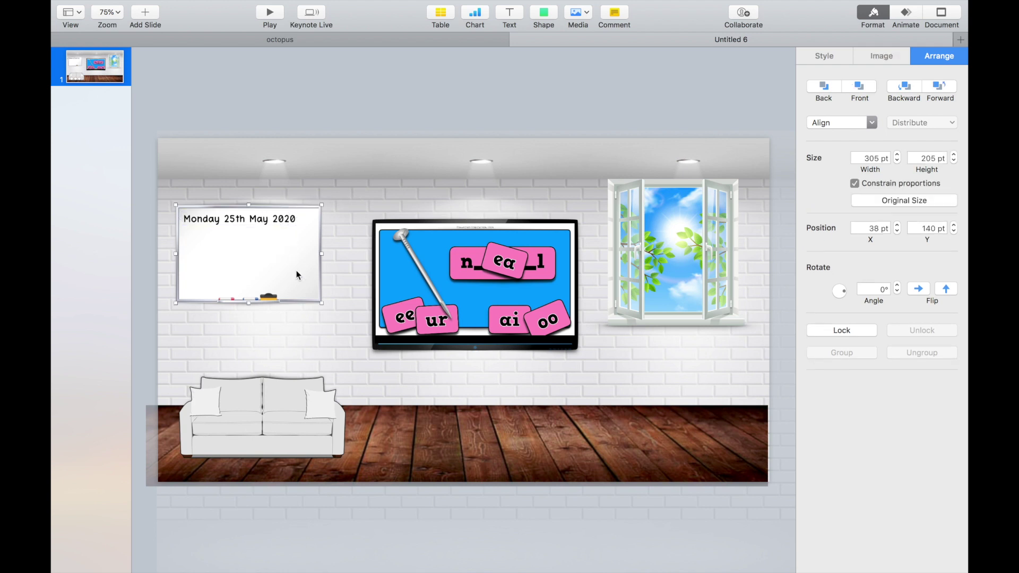
left_click_drag(322, 302, 345, 345)
key("super+v")
Step: Extend the first subject line to read 'English - Phonics' and shift it slightly left
left_click(255, 245)
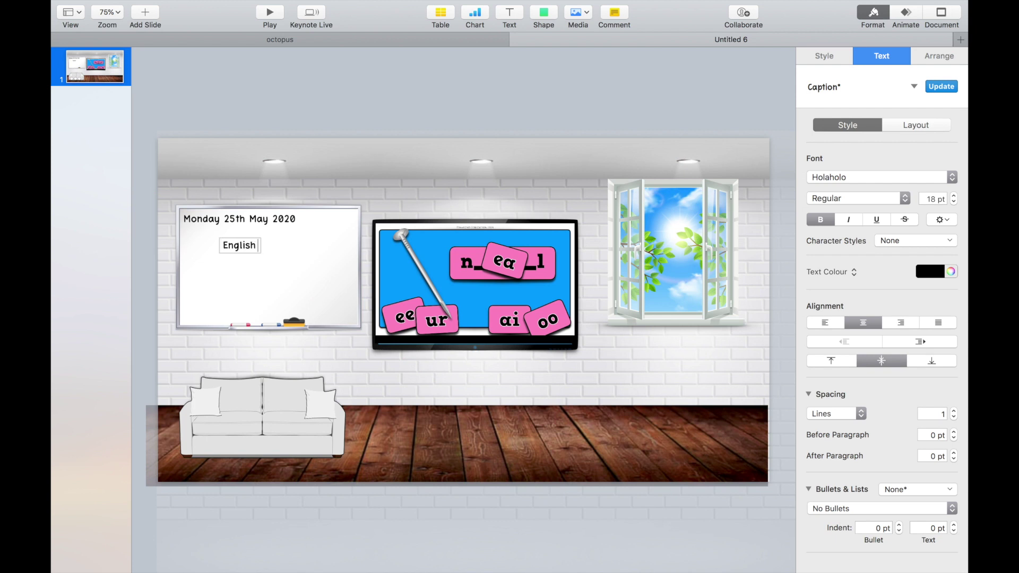
type("- Phonics")
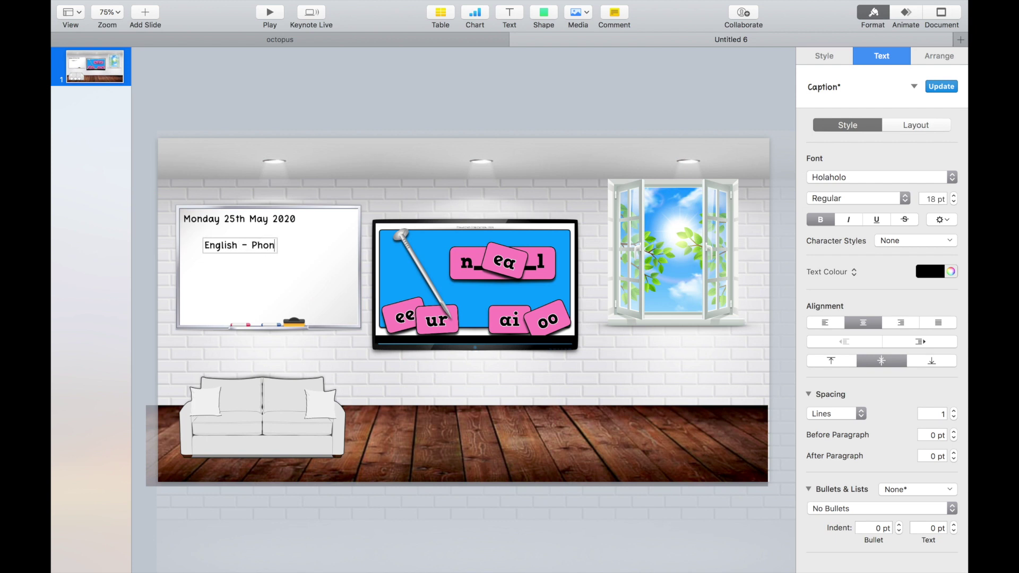
left_click(307, 259)
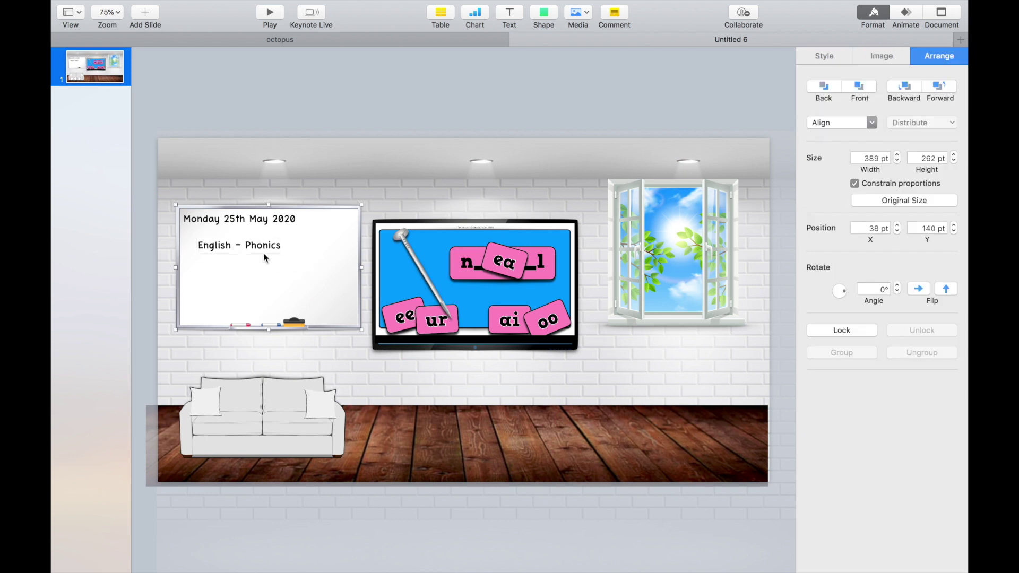
left_click_drag(268, 257, 249, 273)
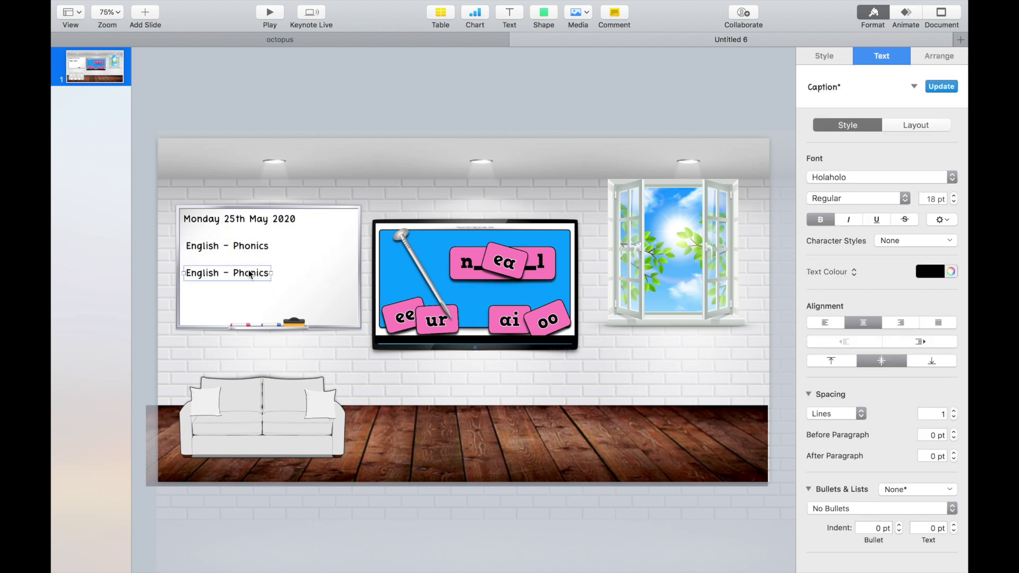
Step: Change the copied line's text to 'Maths - Addition', then select 'English - Phonics'
triple_click(249, 274)
type("Maths")
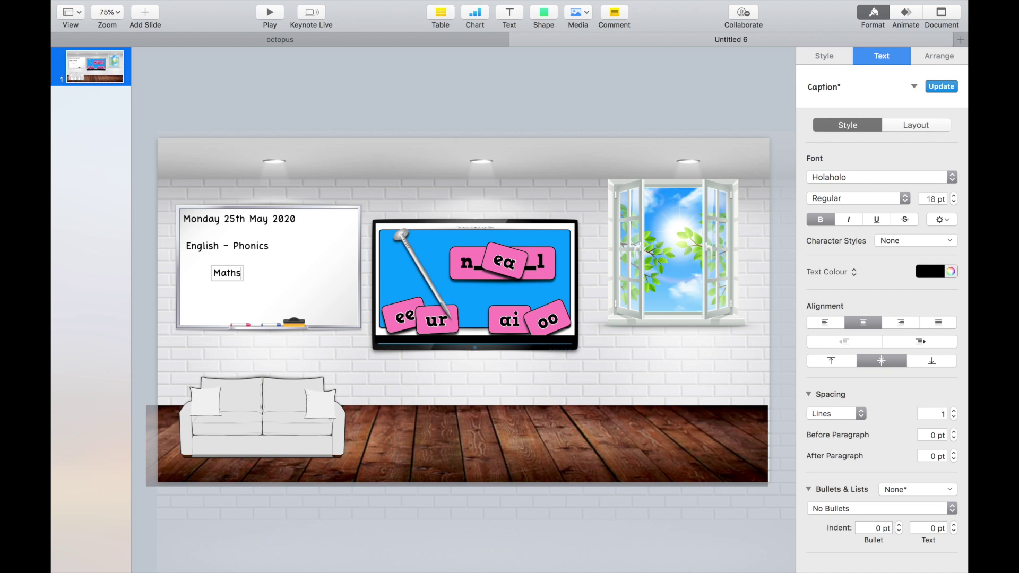
type(" - Maths")
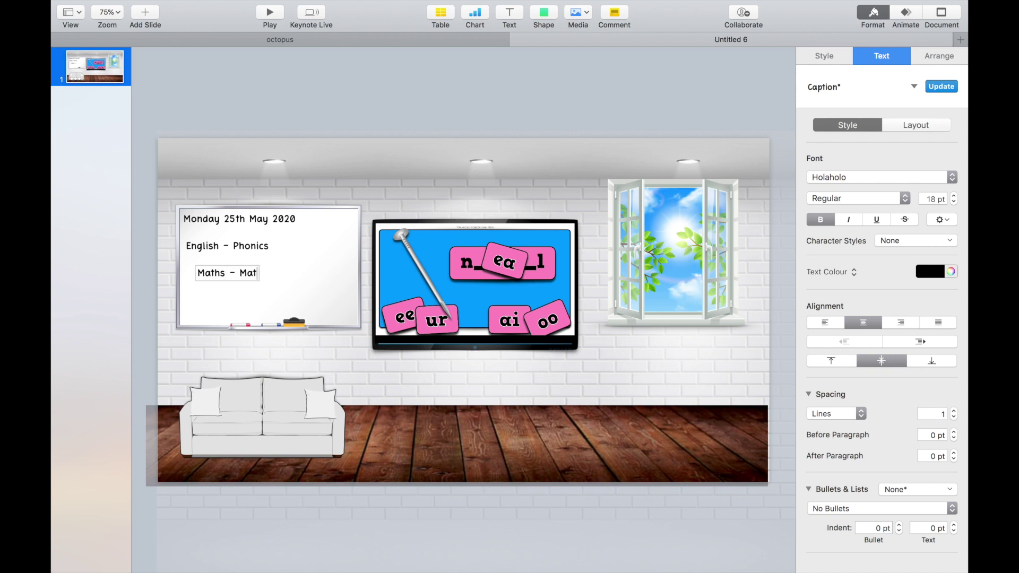
key("BackSpace")
key("BackSpace")
key("BackSpace")
key("BackSpace")
key("BackSpace")
type("Addition")
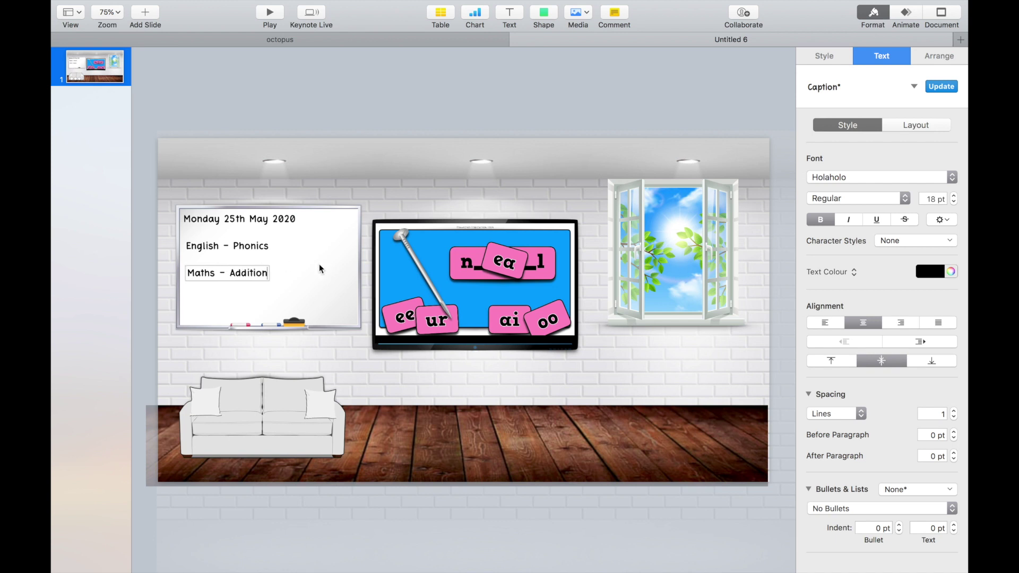
left_click(340, 196)
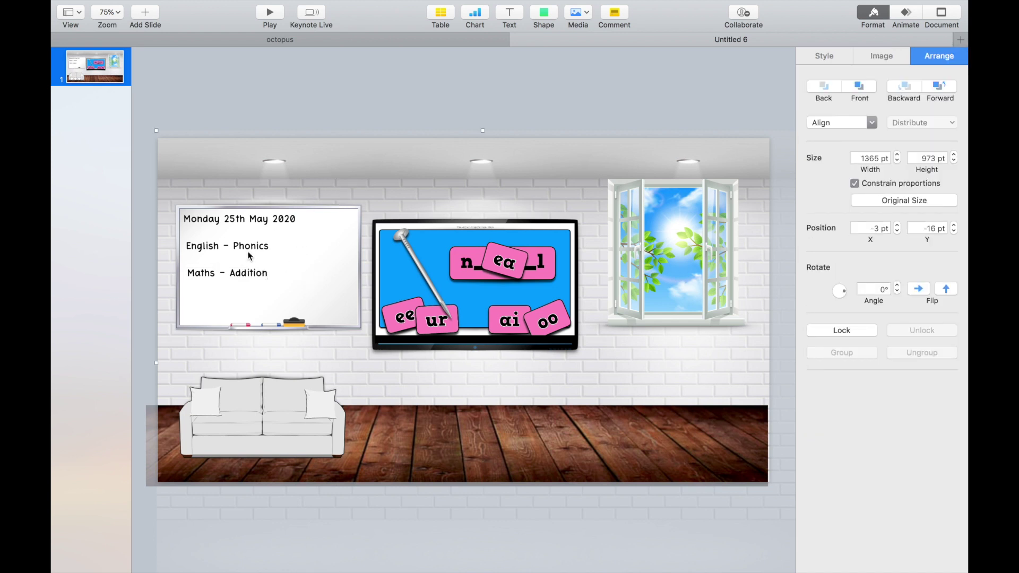
left_click(240, 274)
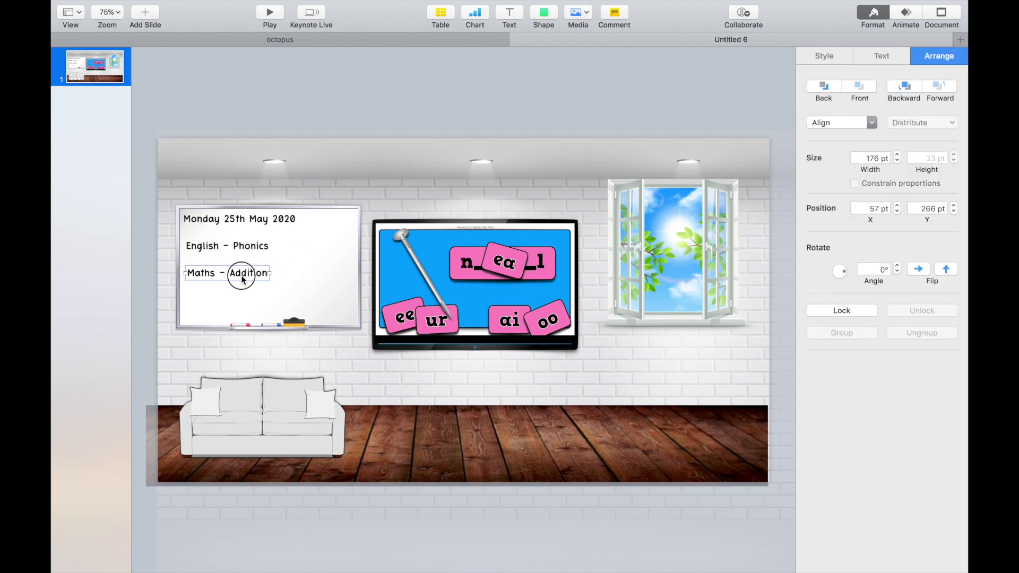
left_click(257, 247)
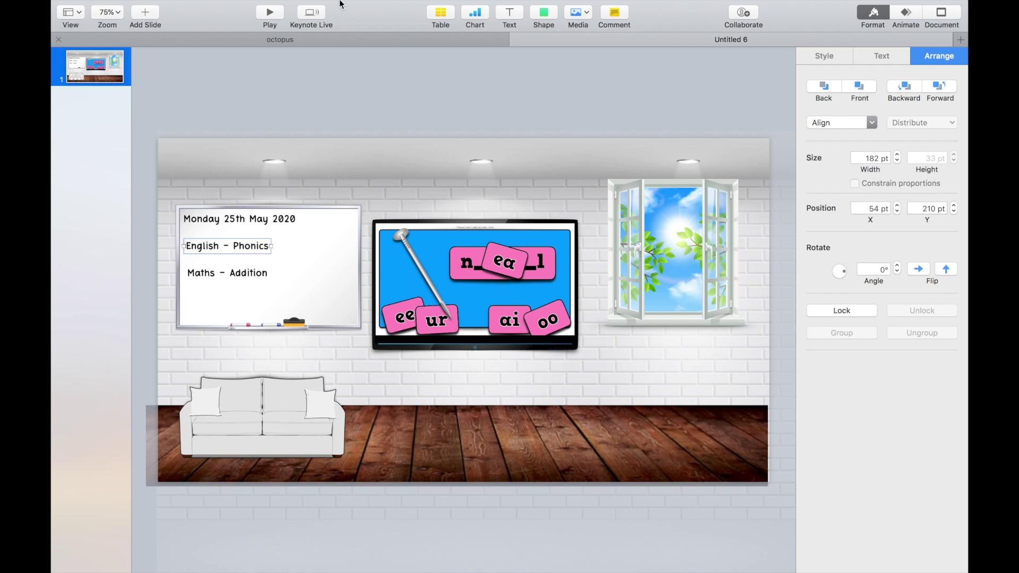
mouse_move(180, 4)
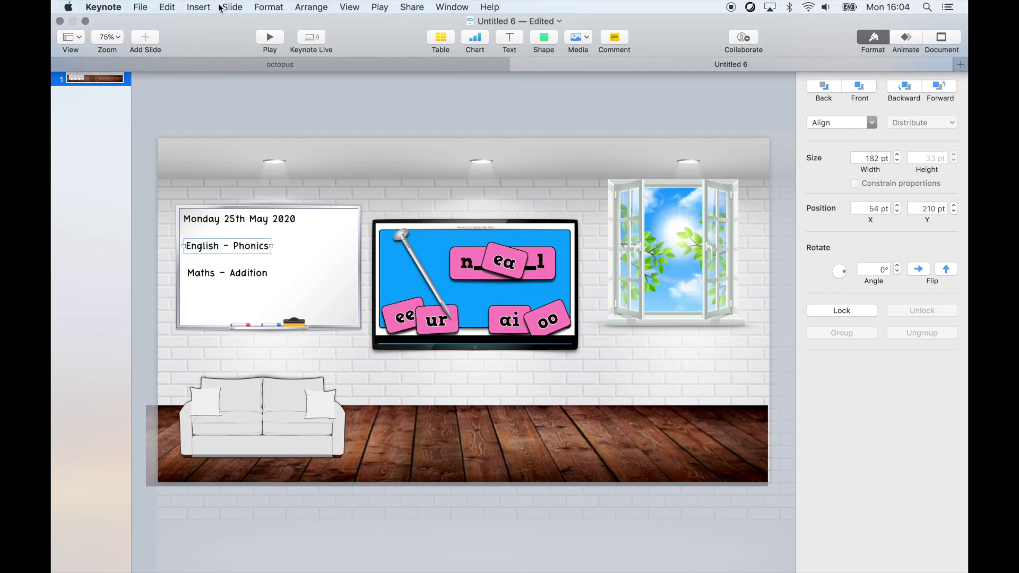
Step: Attach a Web page link to 'English - Phonics' through Format > Add Link
left_click(263, 8)
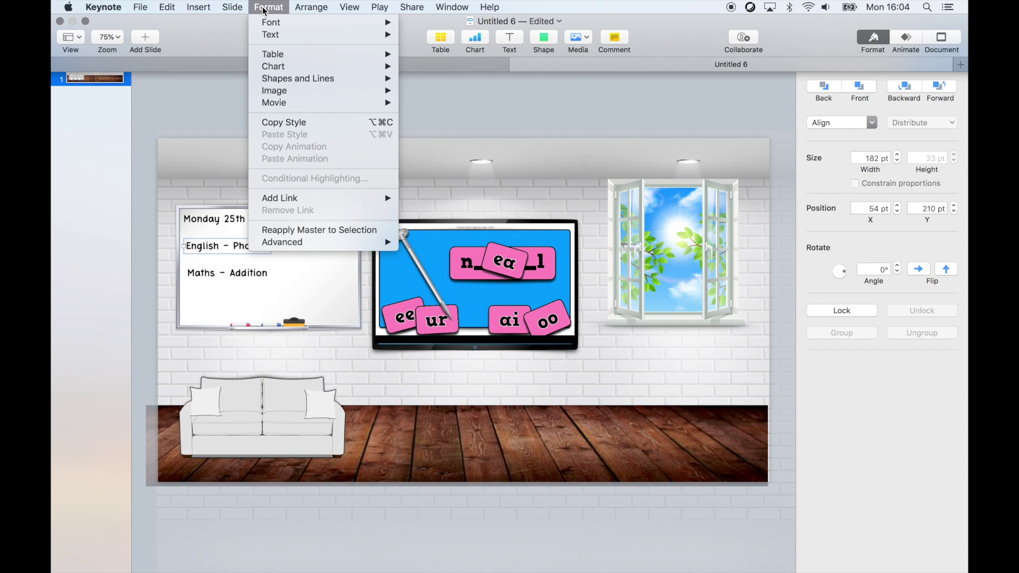
mouse_move(316, 202)
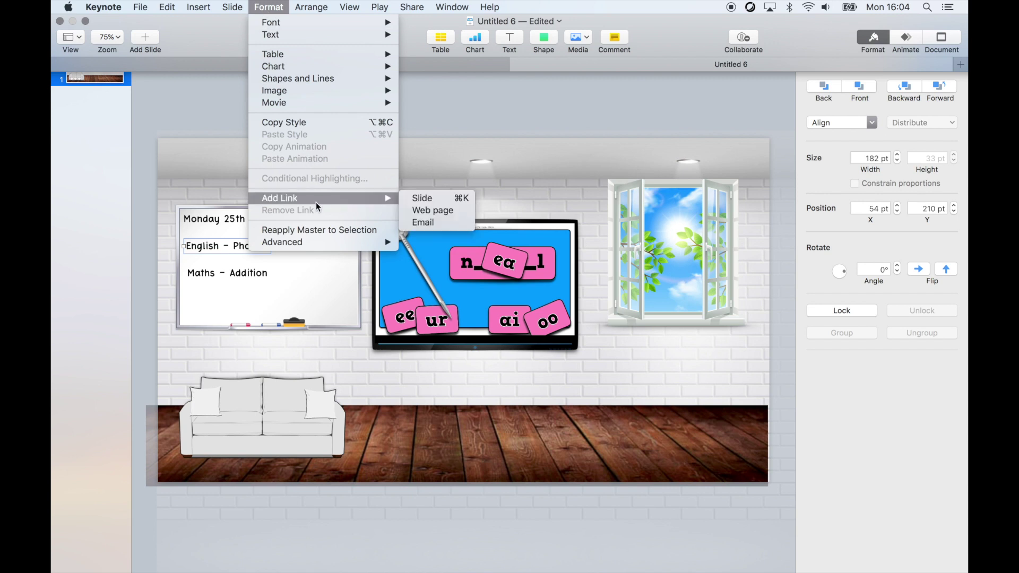
left_click(426, 212)
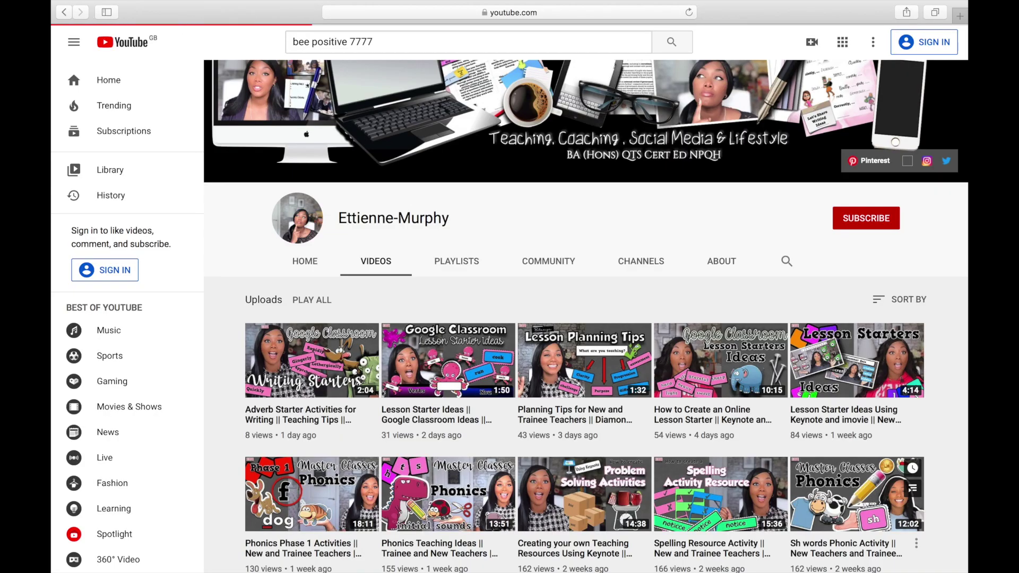
Step: Scroll down the YouTube channel's Videos list to the older phonics and grammar quiz uploads
scroll(942, 481, "down", 5)
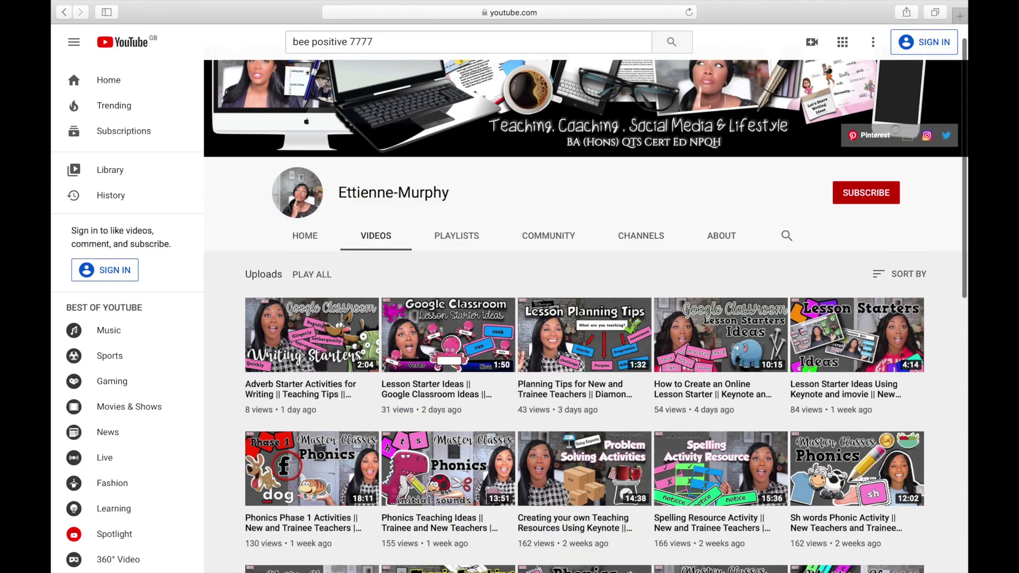
scroll(272, 484, "down", 6)
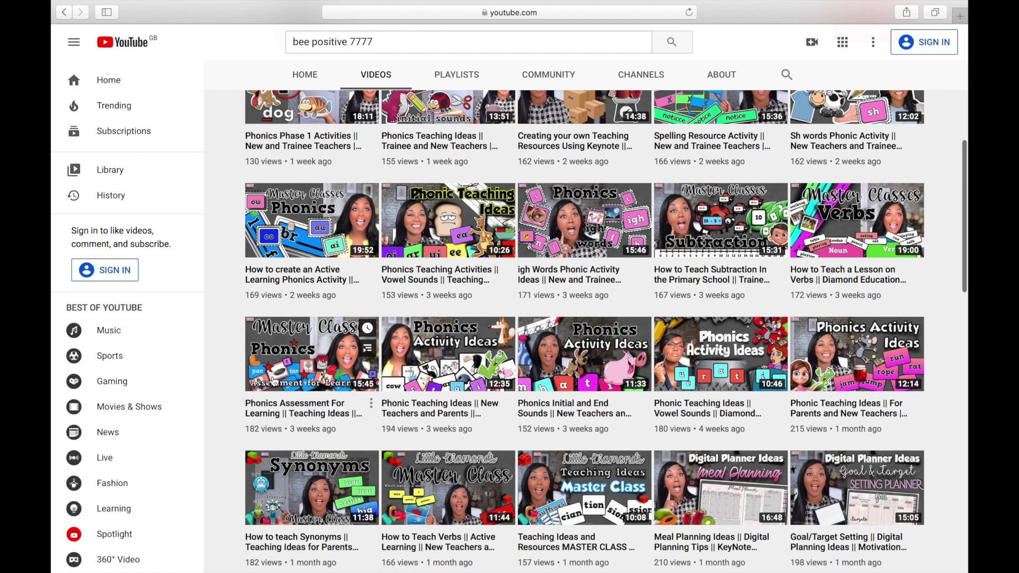
scroll(581, 491, "down", 6)
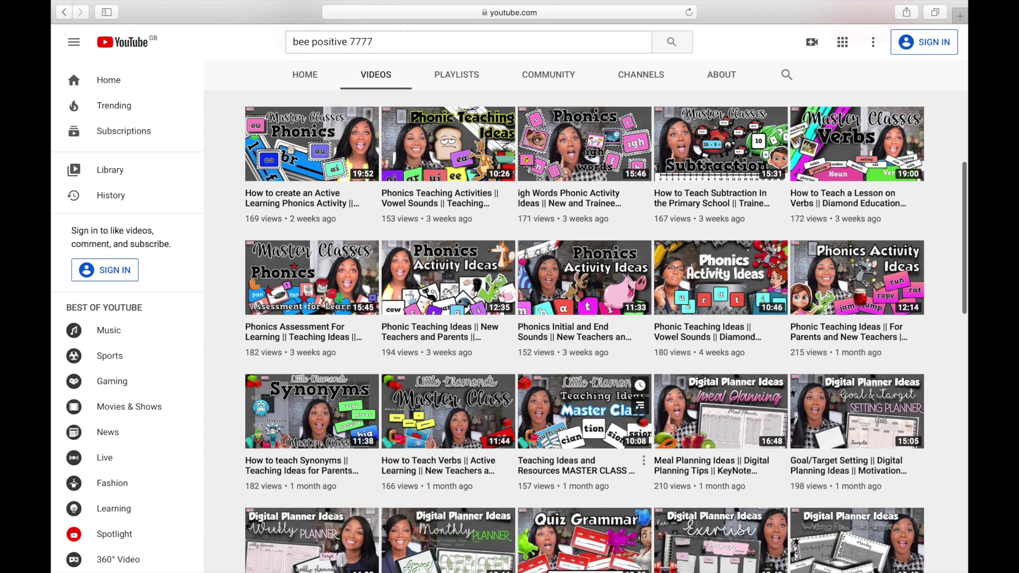
scroll(584, 404, "down", 7)
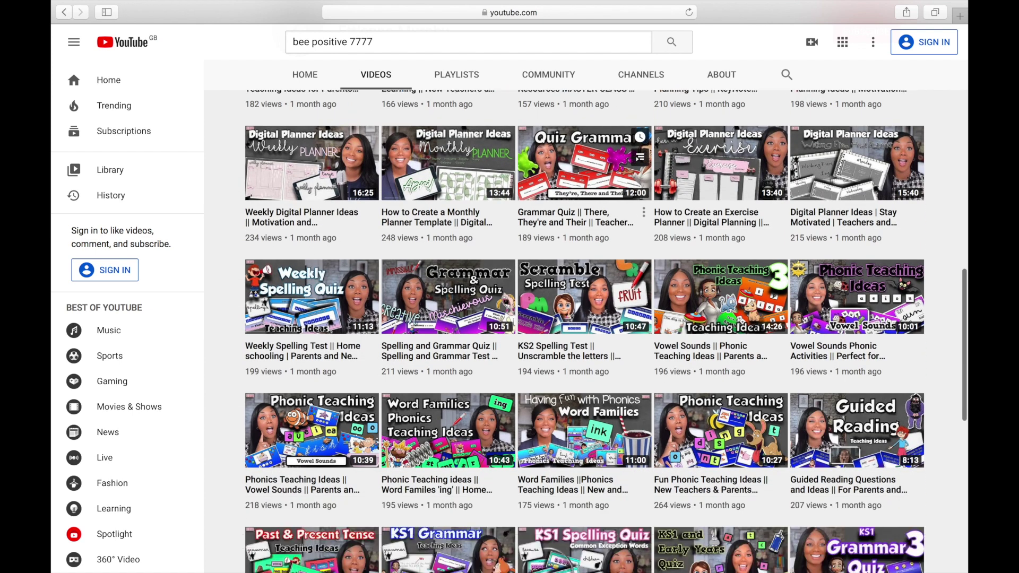
scroll(583, 404, "down", 4)
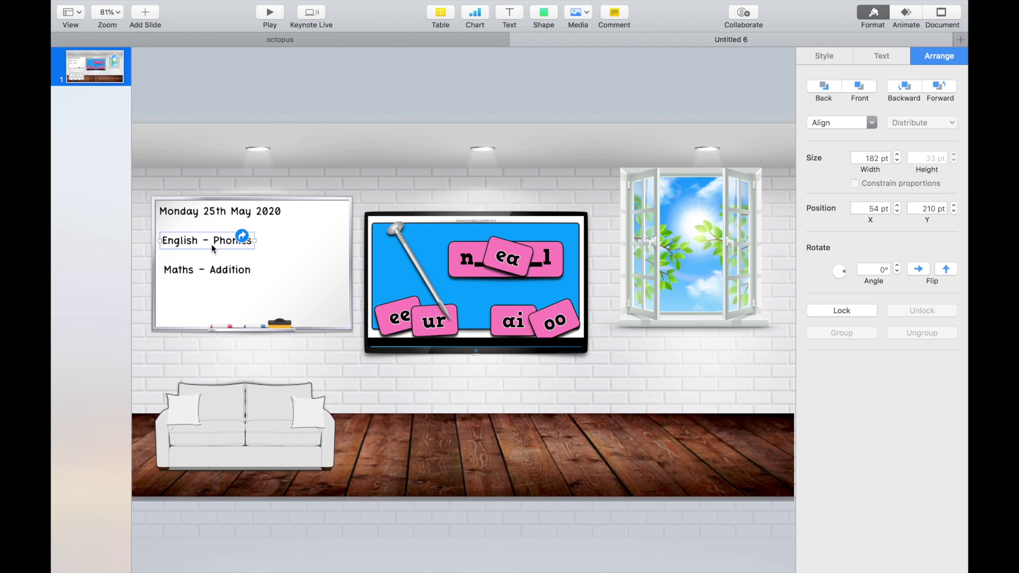
Step: Paste the YouTube video address into the 'English - Phonics' link and confirm it saved
left_click(242, 236)
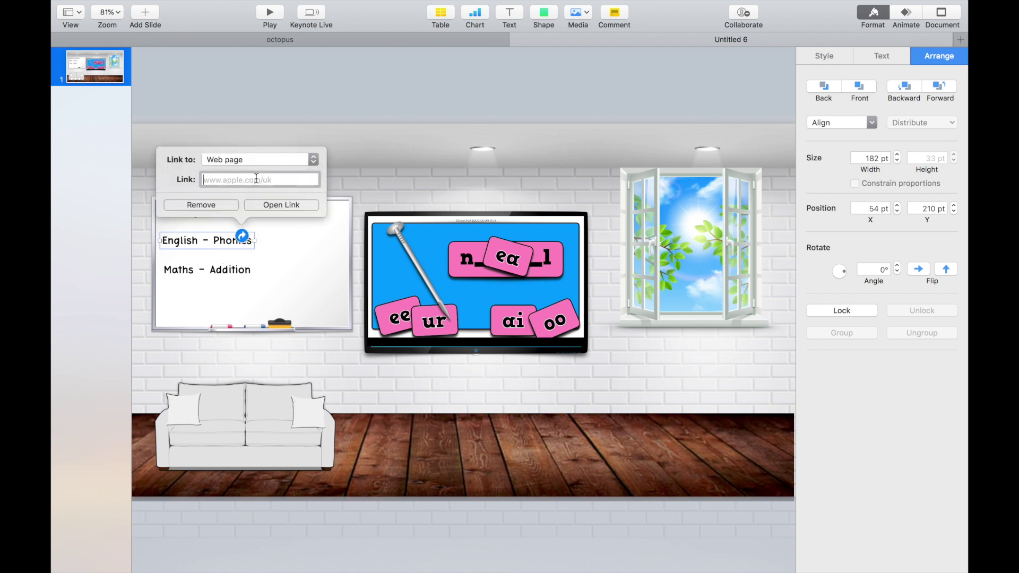
key("super+v")
left_click(347, 183)
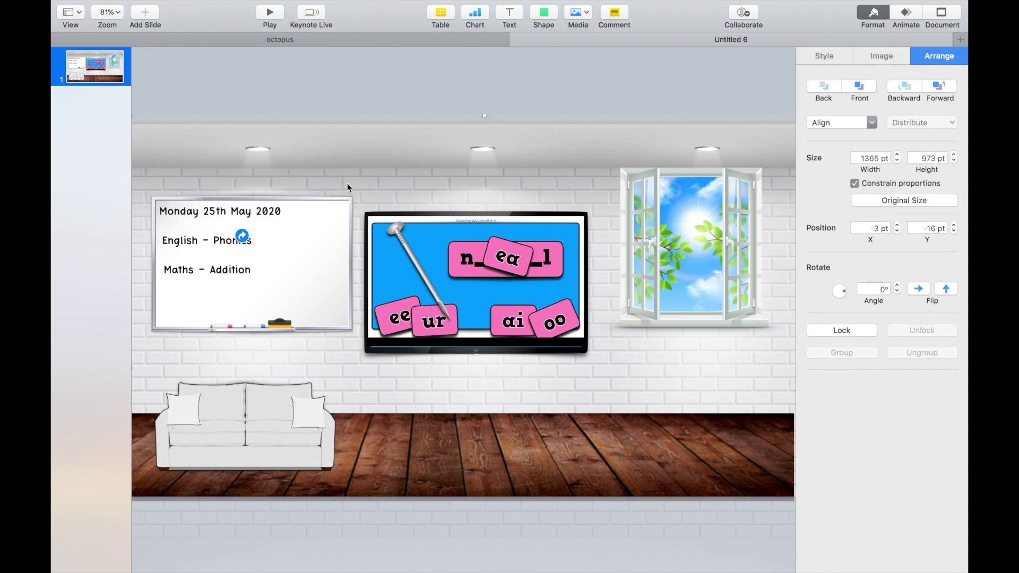
left_click(242, 236)
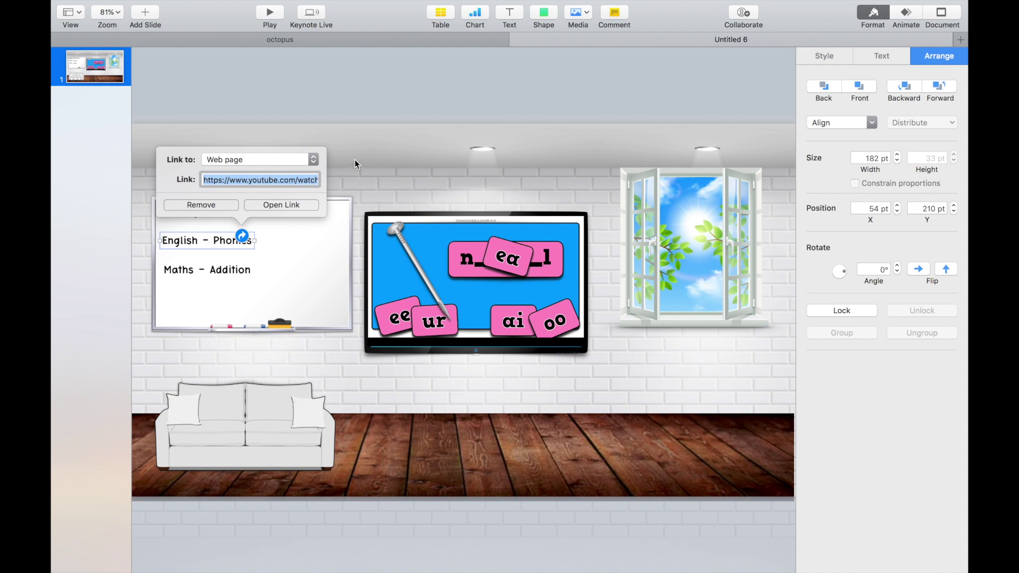
left_click(354, 188)
left_click(231, 272)
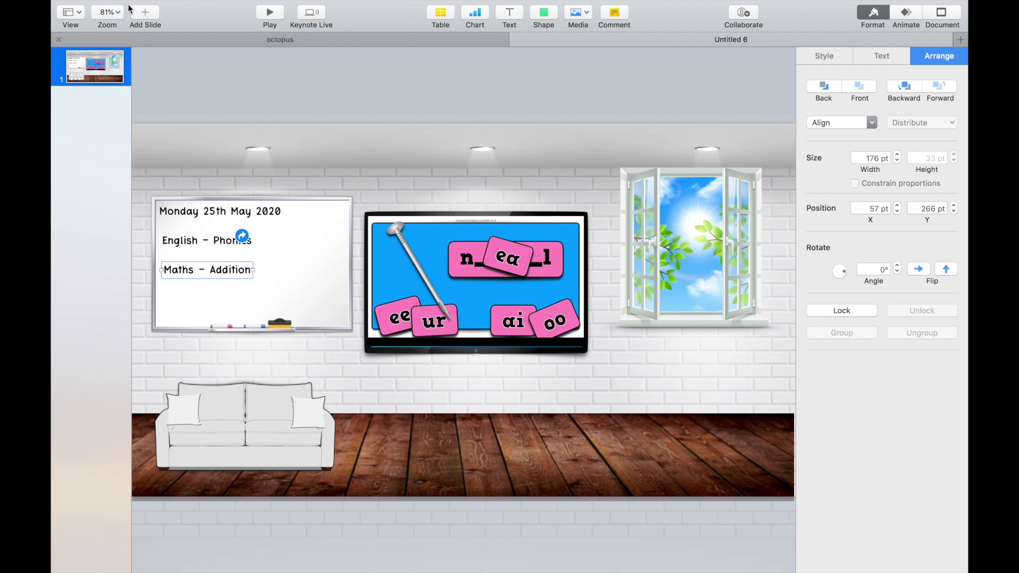
left_click(146, 16)
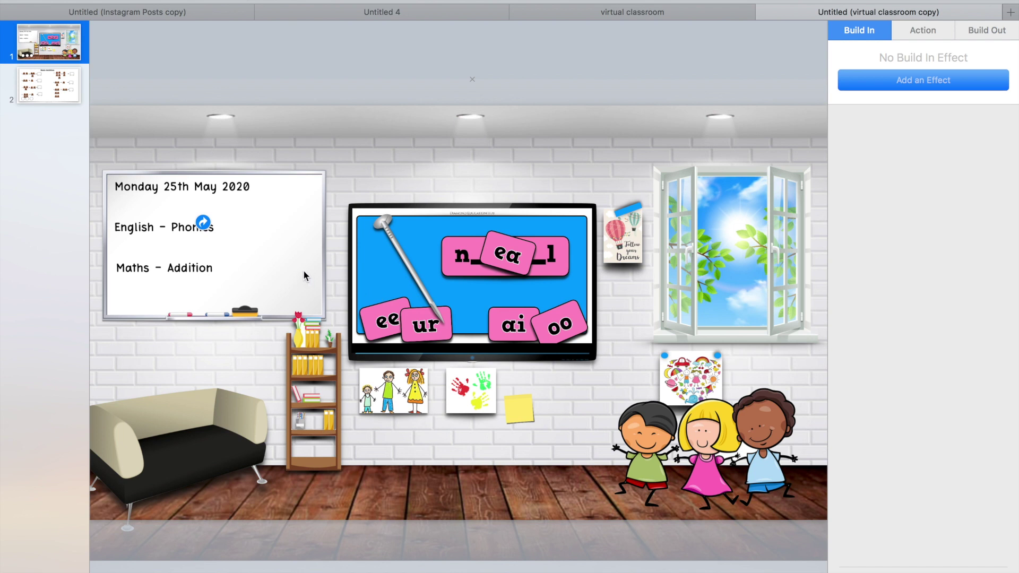
Step: Move the cartoon children up and slightly left on the classroom floor
mouse_move(709, 416)
left_mouse_down()
mouse_move(707, 397)
mouse_move(695, 409)
left_mouse_up()
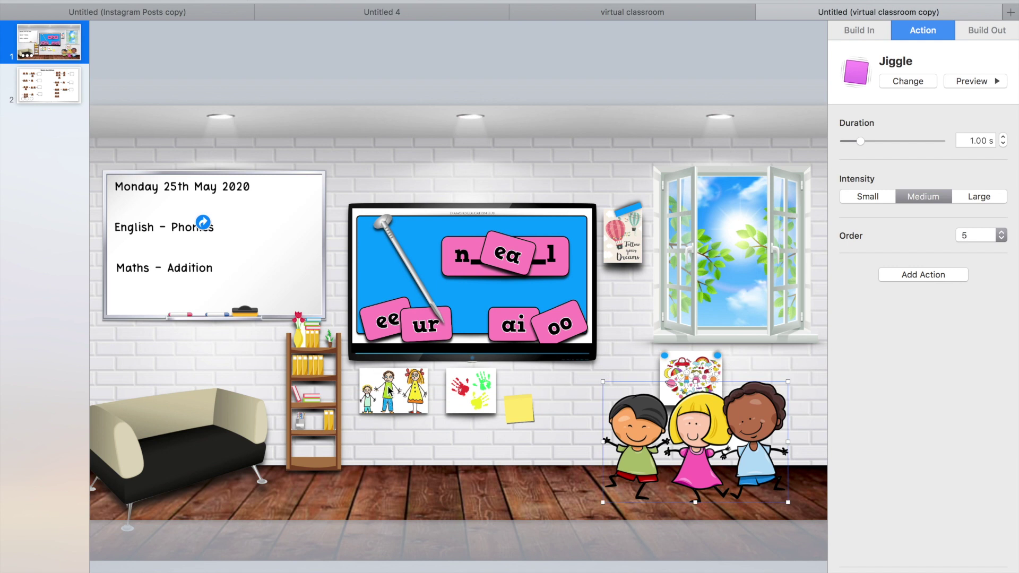
left_click_drag(643, 430, 631, 436)
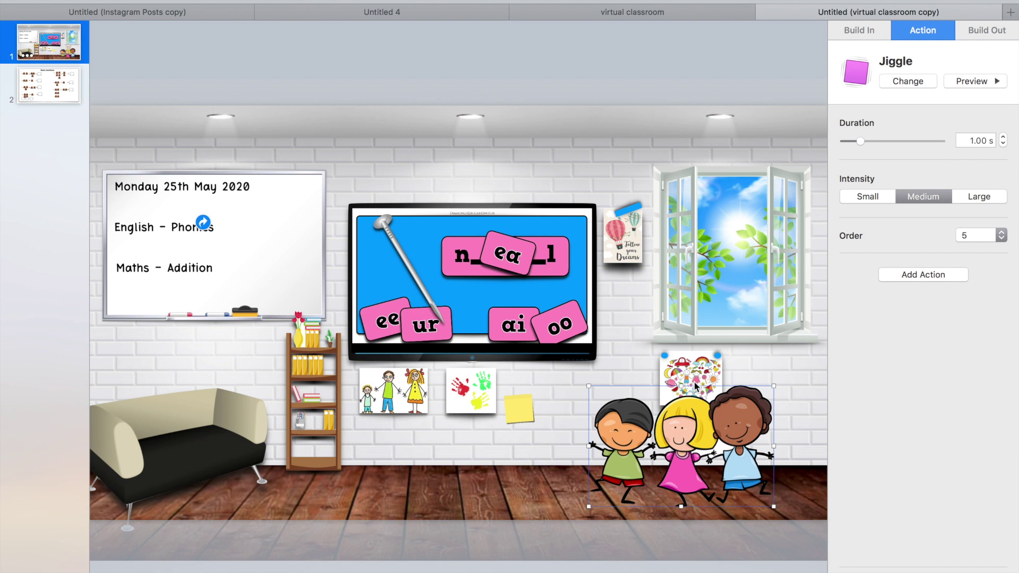
Step: Link 'Maths - Addition' to slide 2 via Format > Add Link > Slide, then check the target
left_click(135, 274)
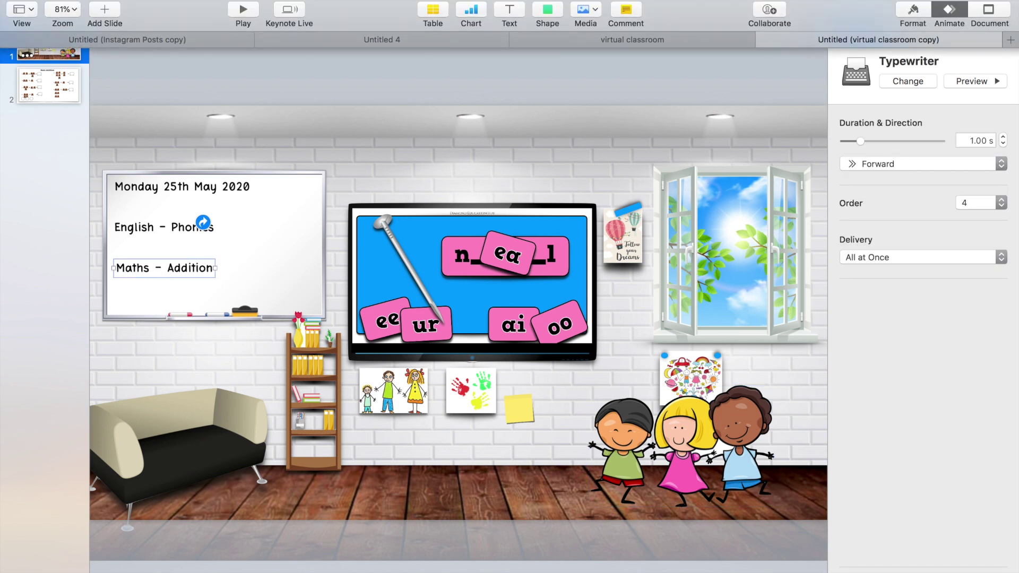
left_click(157, 1)
mouse_move(237, 2)
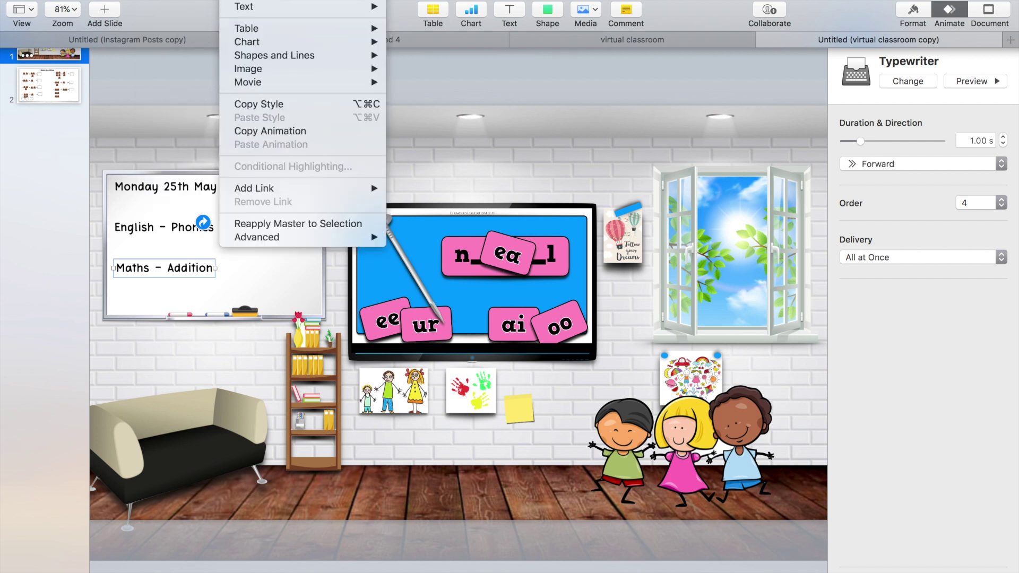
mouse_move(242, 194)
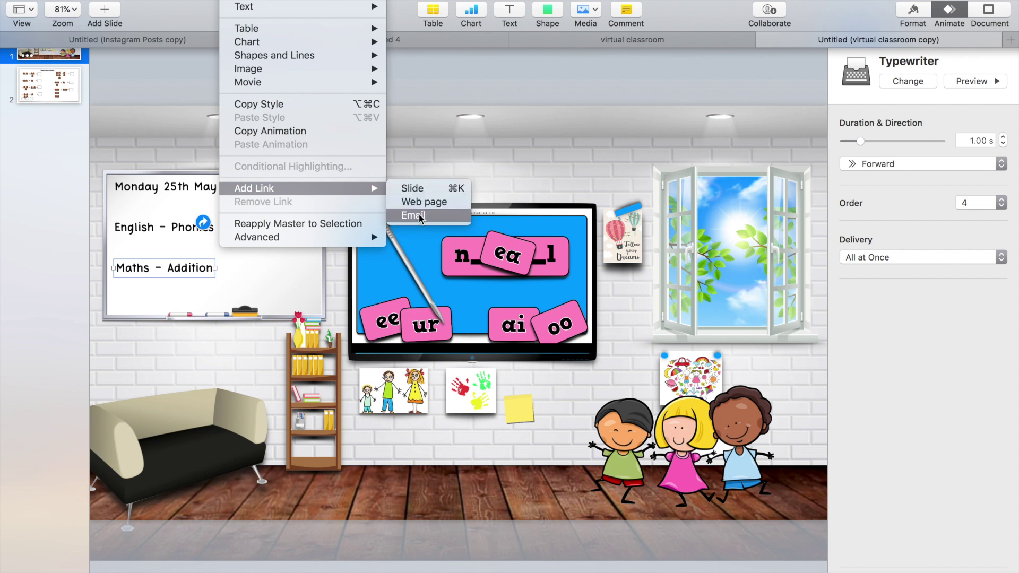
left_click(416, 188)
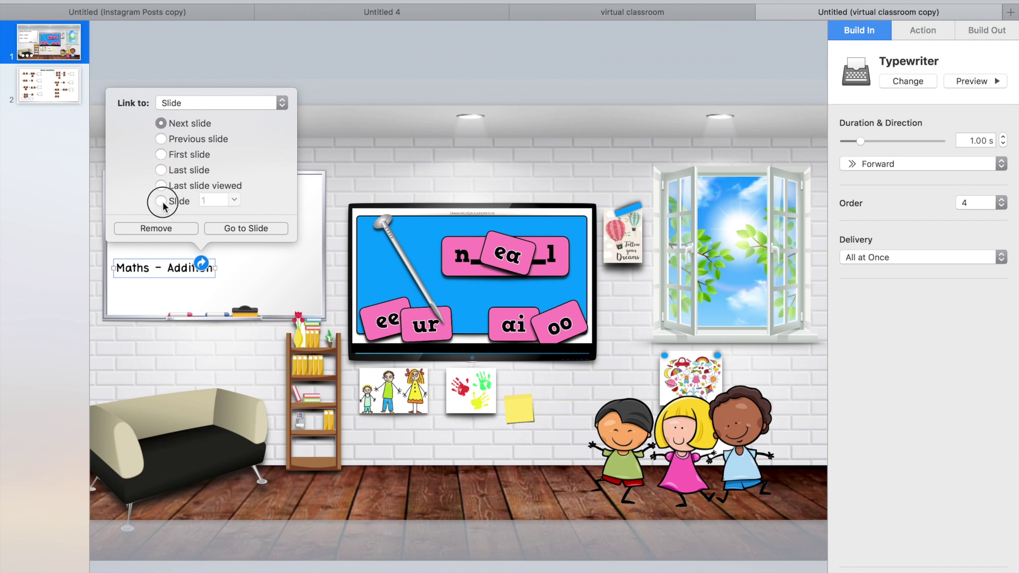
left_click(161, 201)
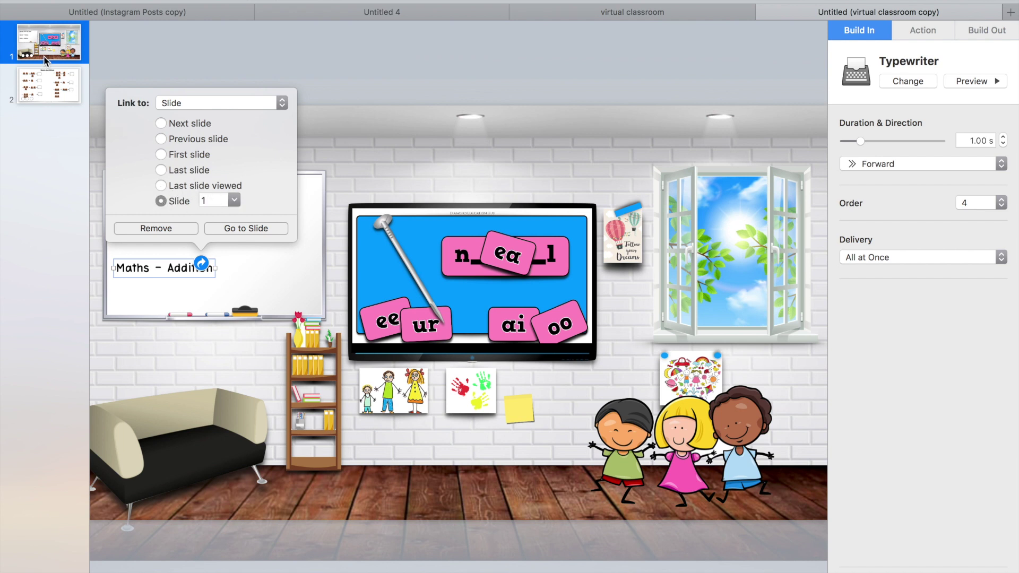
left_click(205, 199)
type("2")
left_click(253, 228)
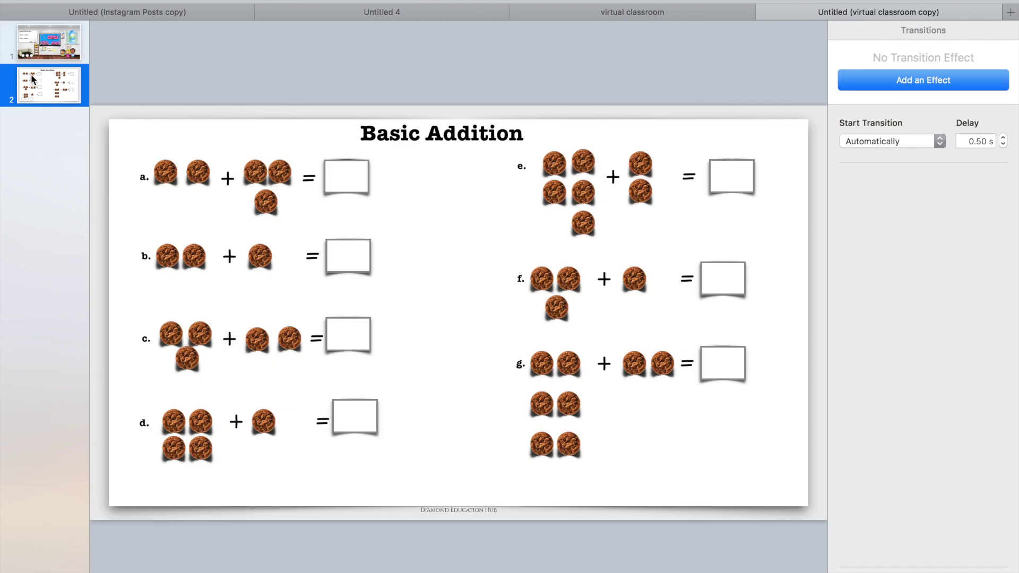
Step: Preview the Basic Addition worksheet slide, then return to the virtual classroom slide
left_click(44, 48)
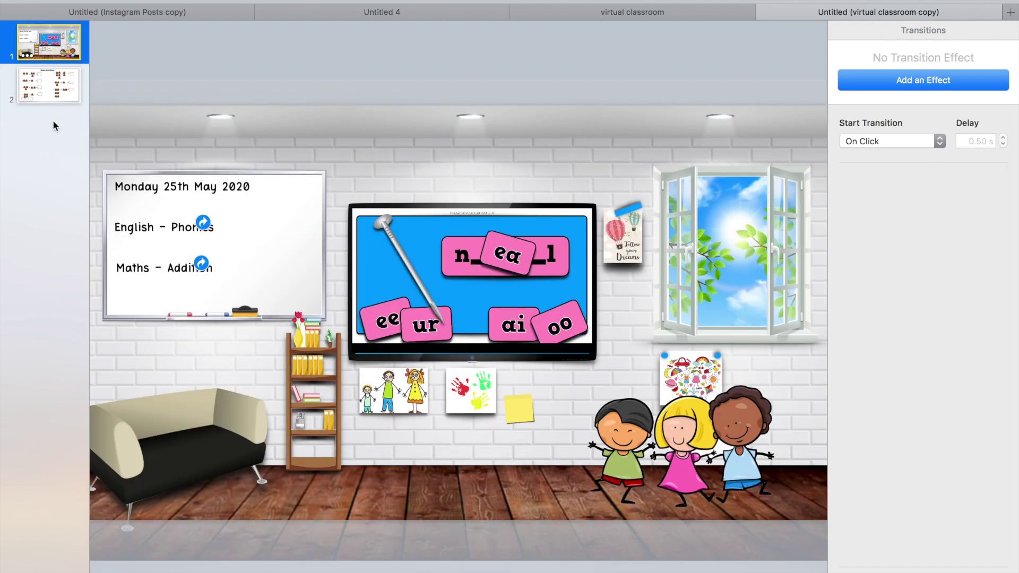
left_click(48, 84)
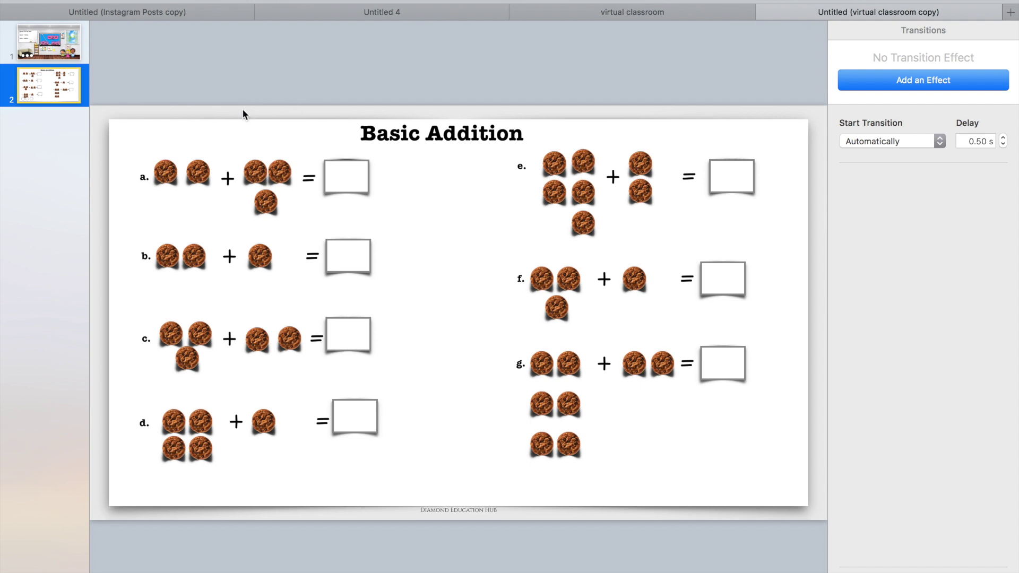
key("Up")
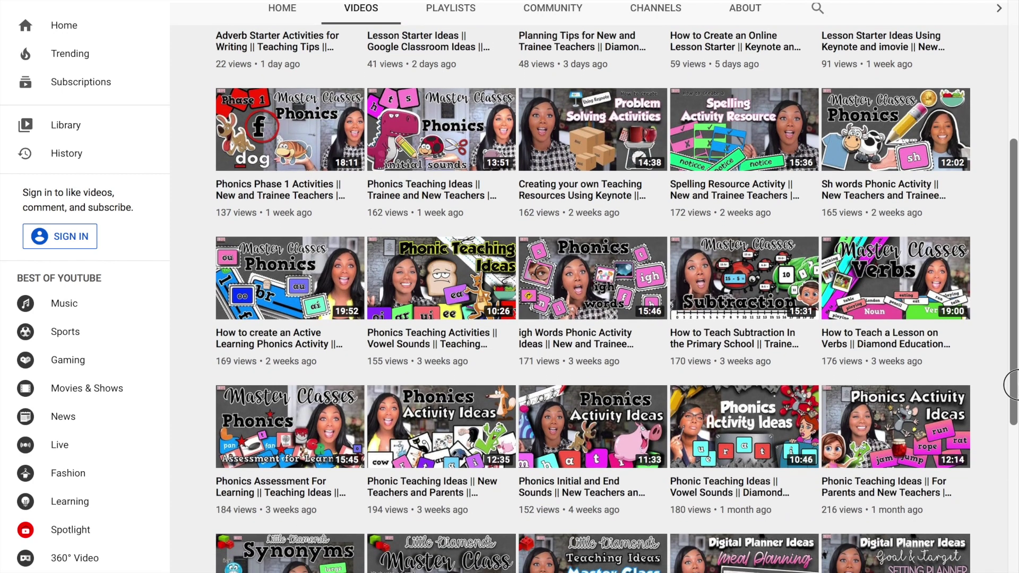
Step: Scroll the channel's Videos tab to the top, showing 'Adverb Starter Activities for Writing' first
left_click_drag(1011, 384, 1011, 409)
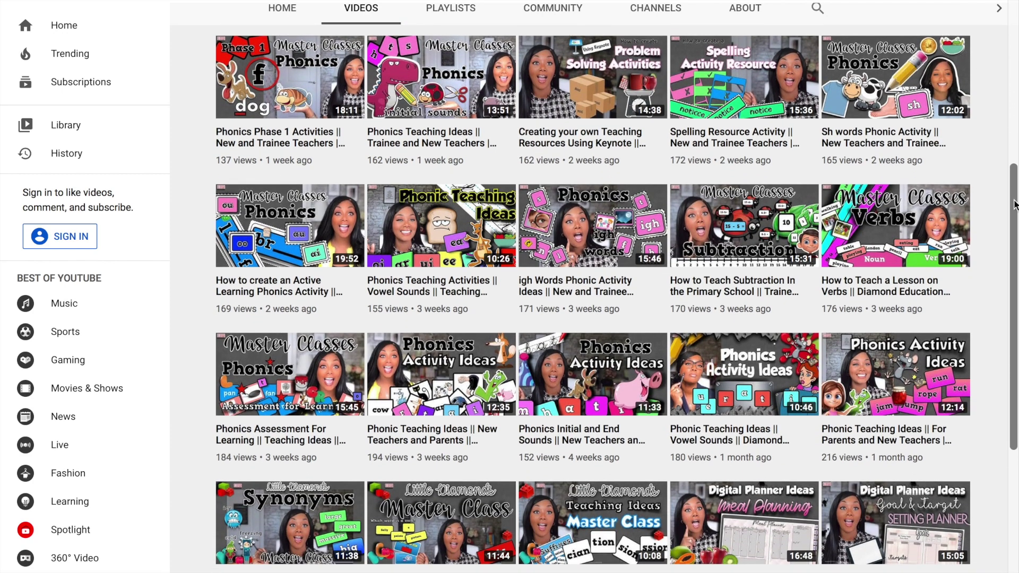
left_click_drag(1014, 204, 1014, 21)
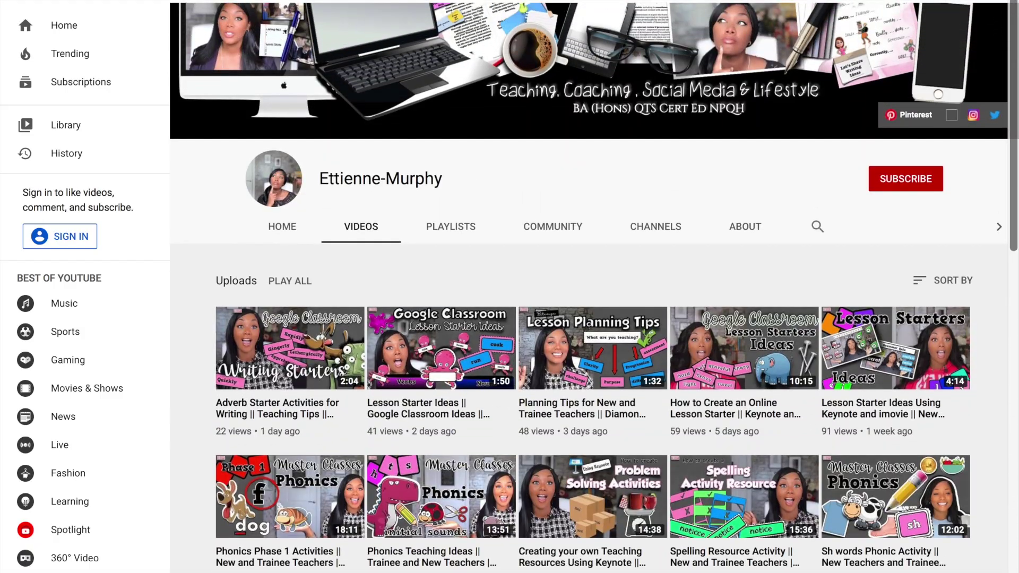